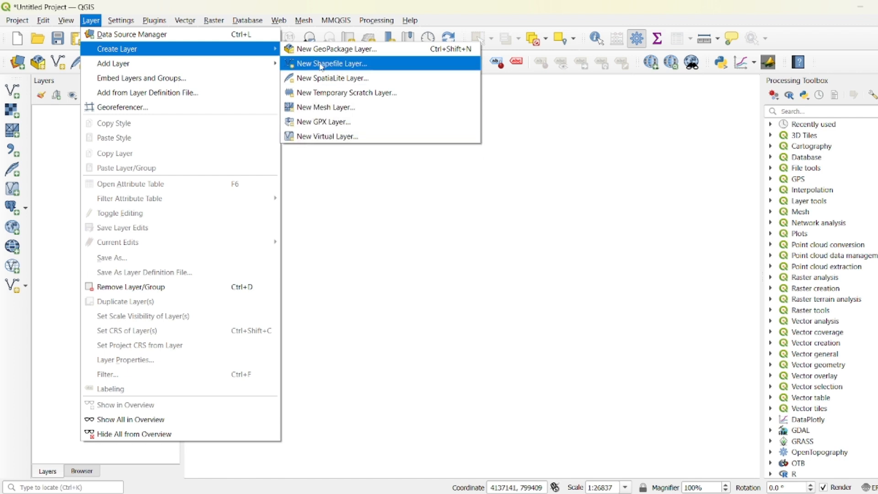
- Start a new shapefile layer saved as Location in the Work_space folder, with MultiPoint geometry
left_click(353, 66)
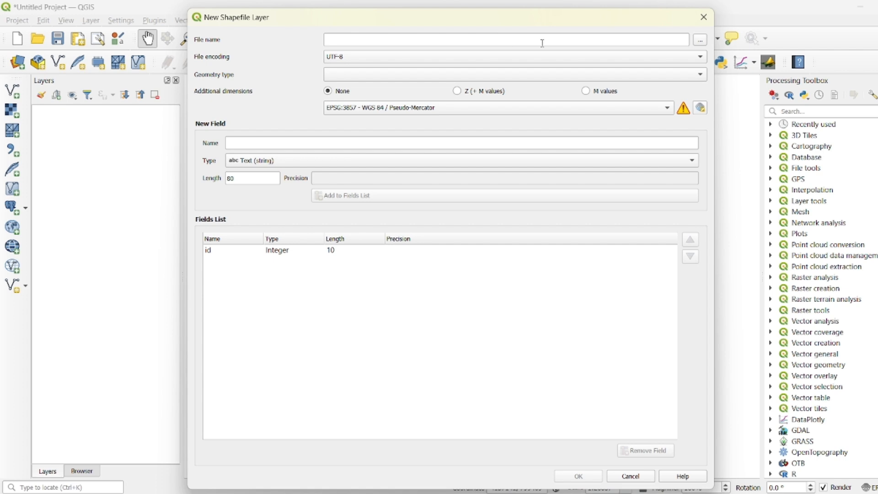
left_click(700, 43)
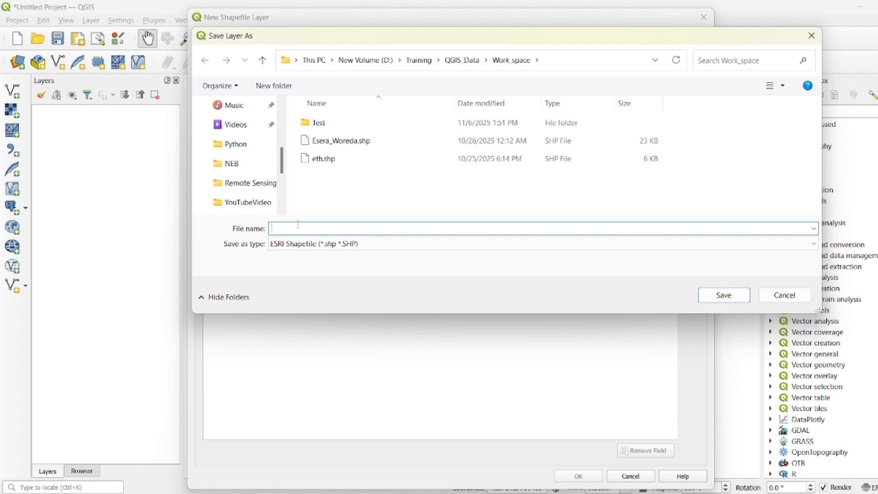
type("Location")
left_click(716, 298)
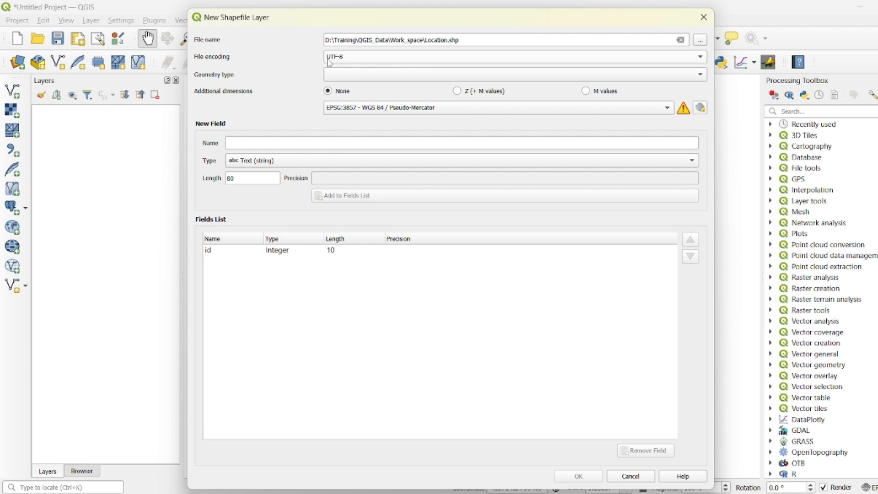
left_click(702, 76)
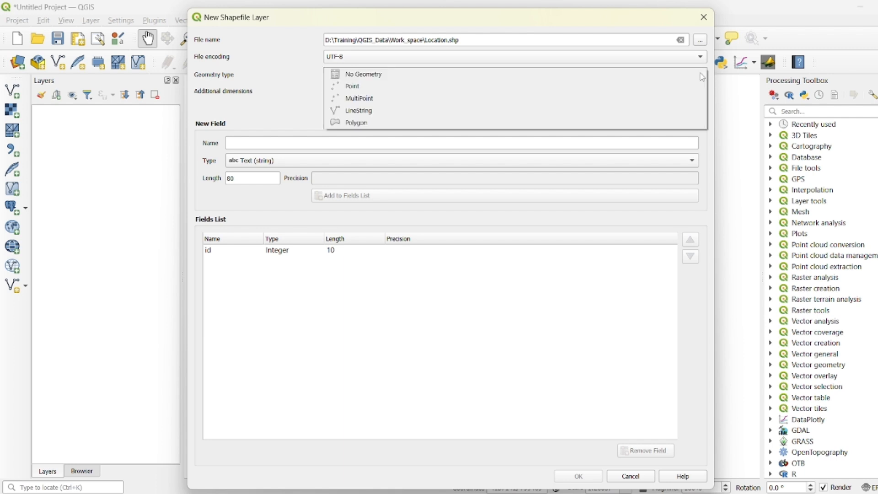
left_click(371, 99)
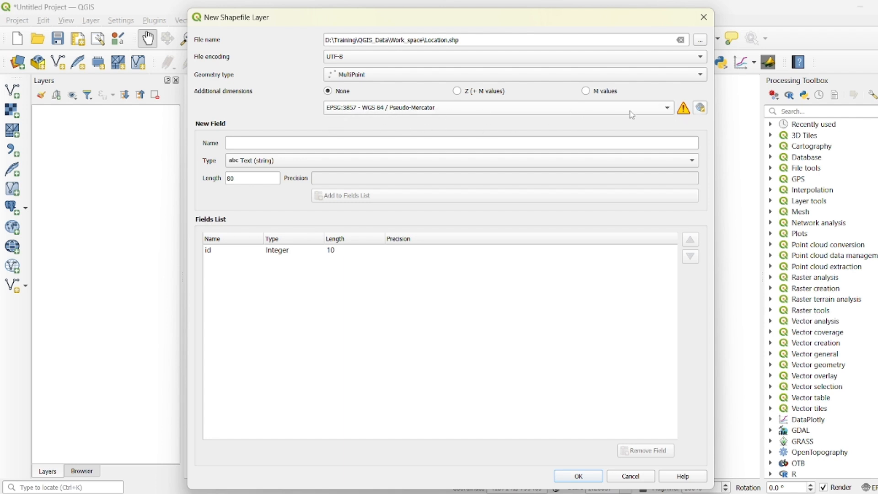
- Assign the coordinate reference system EPSG:32637 - WGS 84 / UTM zone 37N to the Location shapefile and create the layer
left_click(670, 110)
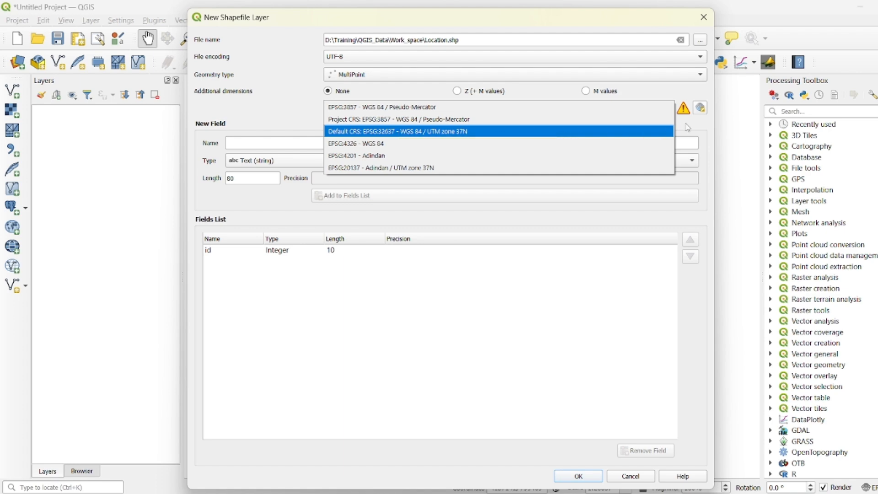
left_click(703, 113)
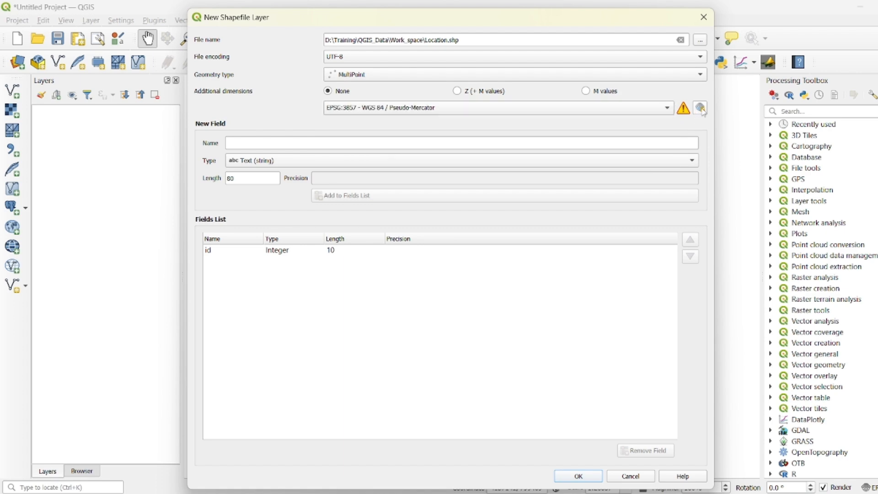
left_click(703, 109)
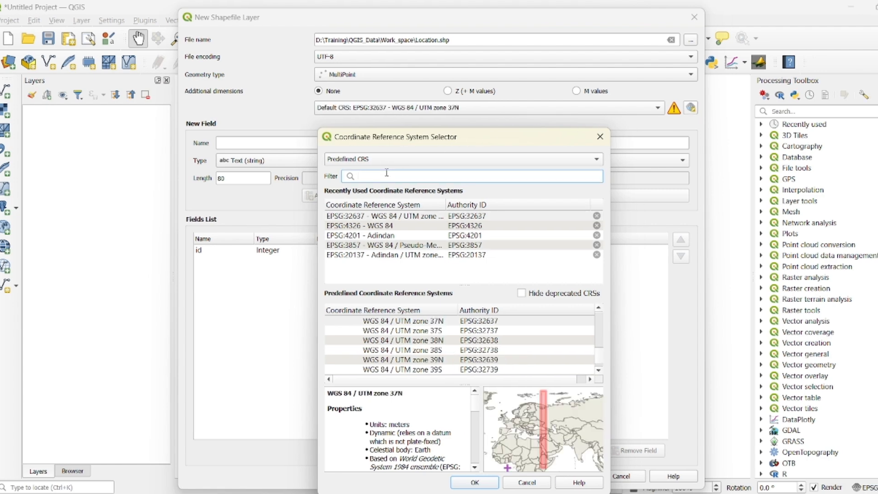
type("EPS")
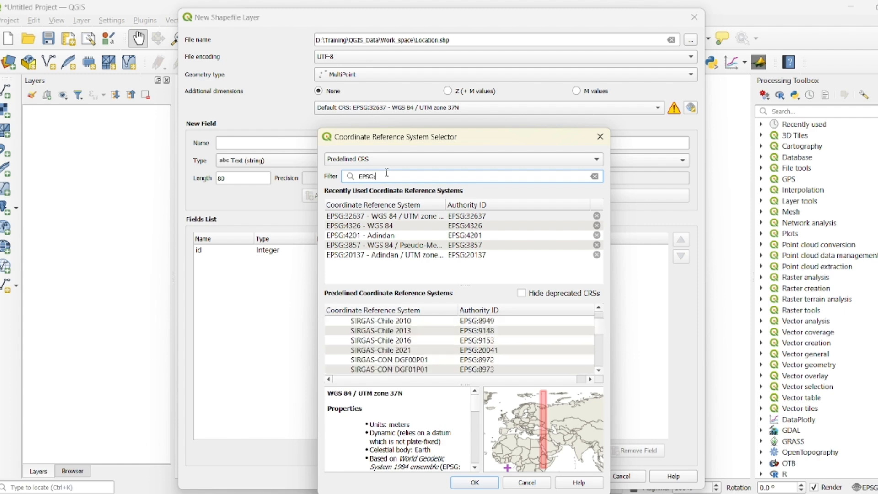
type("G:")
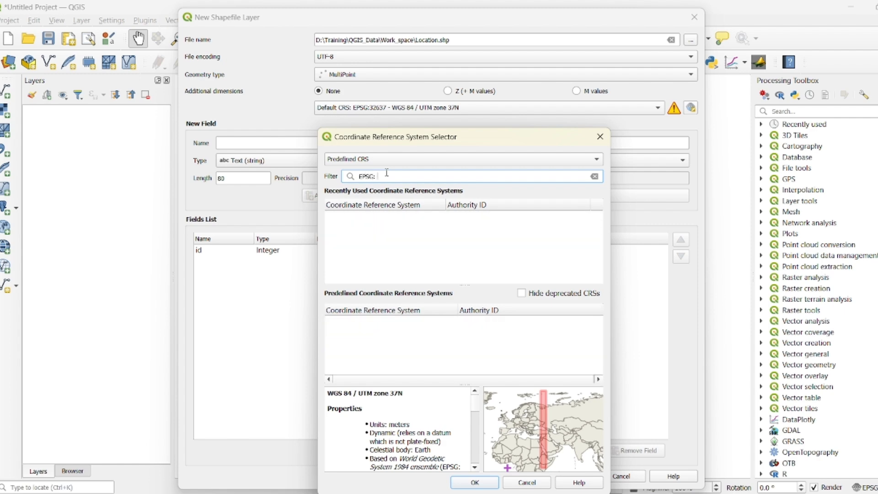
key("BackSpace")
type("32637")
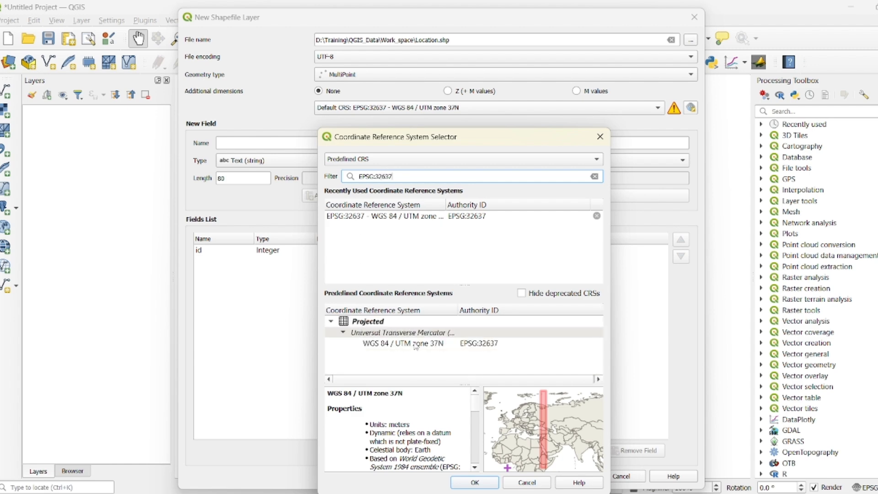
left_click(419, 345)
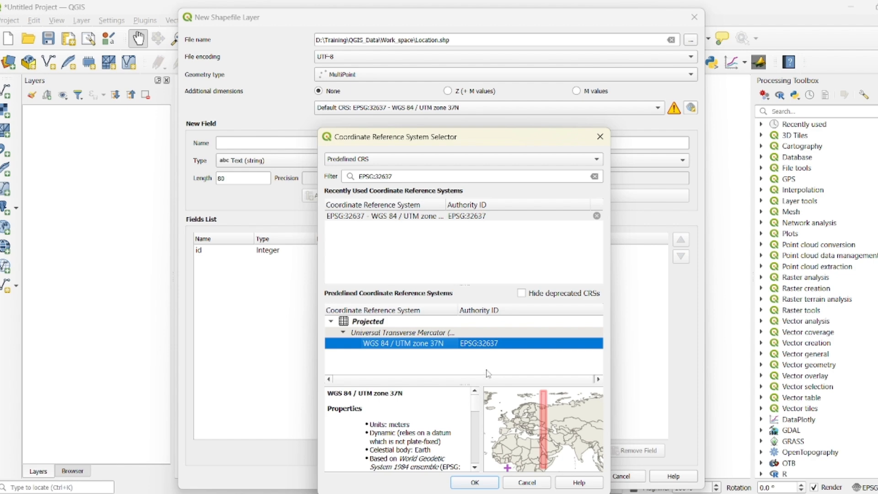
left_click(476, 481)
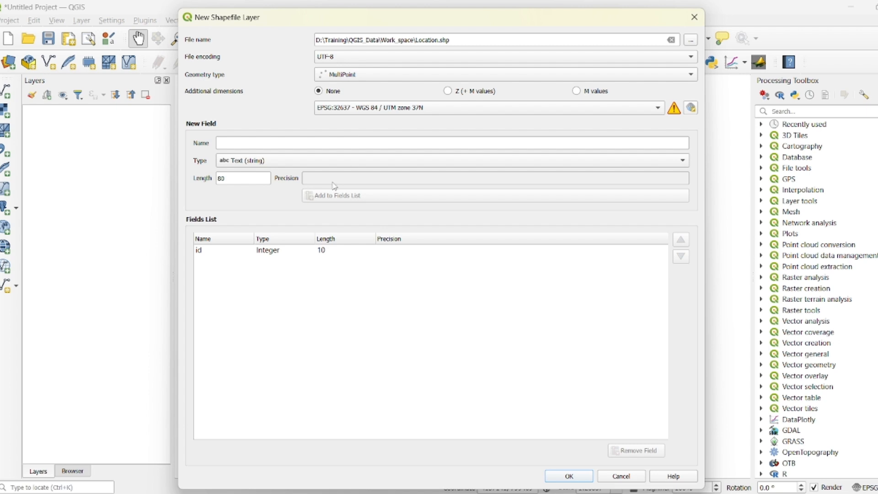
left_click(569, 477)
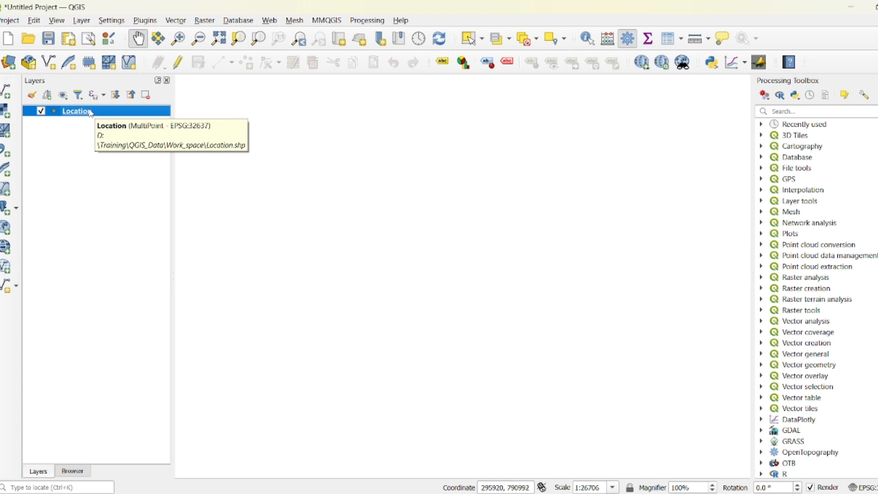
- Start another new shapefile layer and save it as Roads in the Work_space folder
left_click(82, 21)
mouse_move(118, 50)
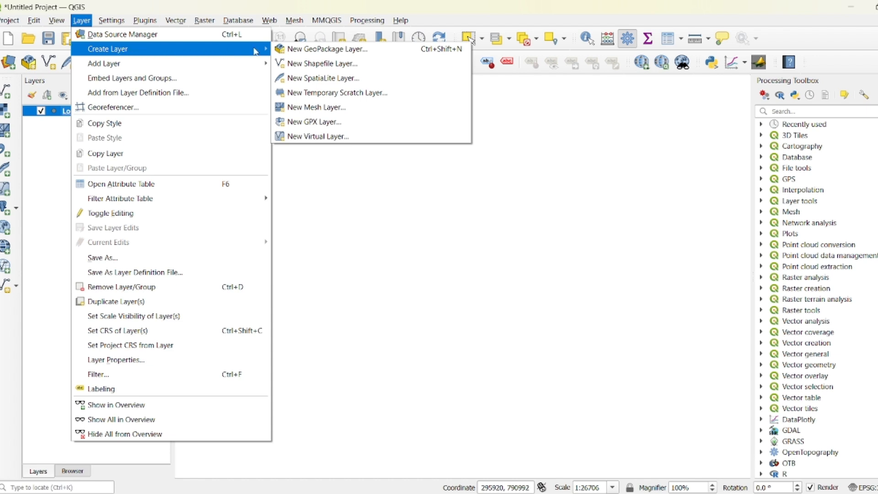
left_click(310, 68)
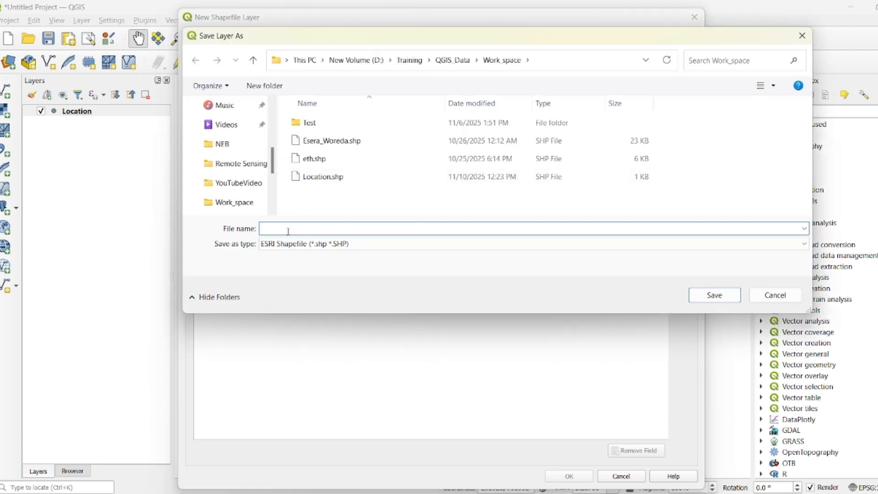
type("oad")
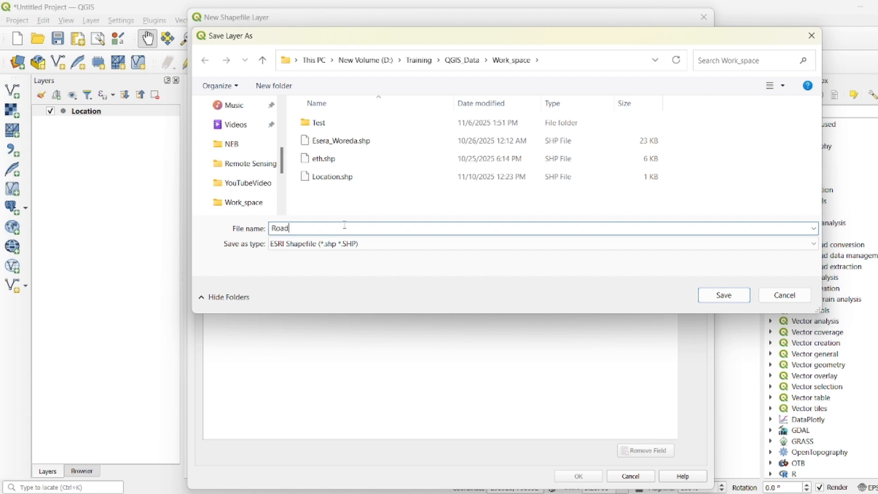
type("s")
left_click(724, 295)
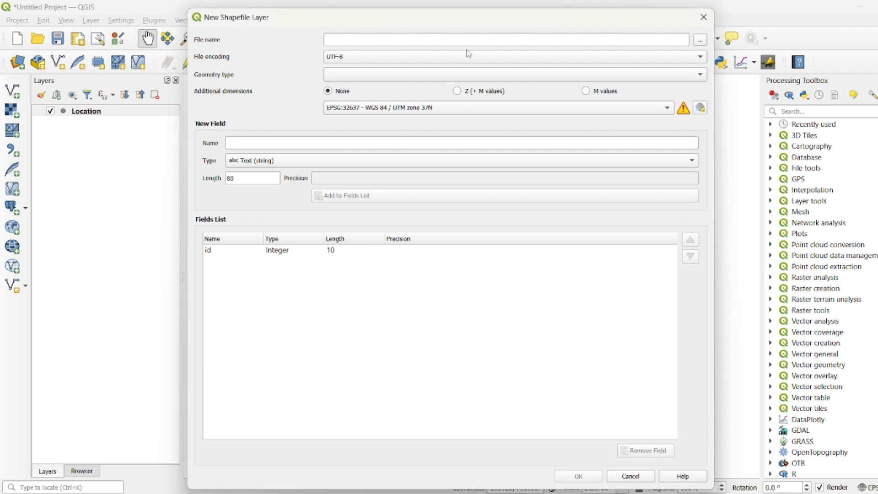
- Create the Roads layer with LineString geometry and the default CRS EPSG:32637 - WGS 84 / UTM zone 37N
left_click(699, 75)
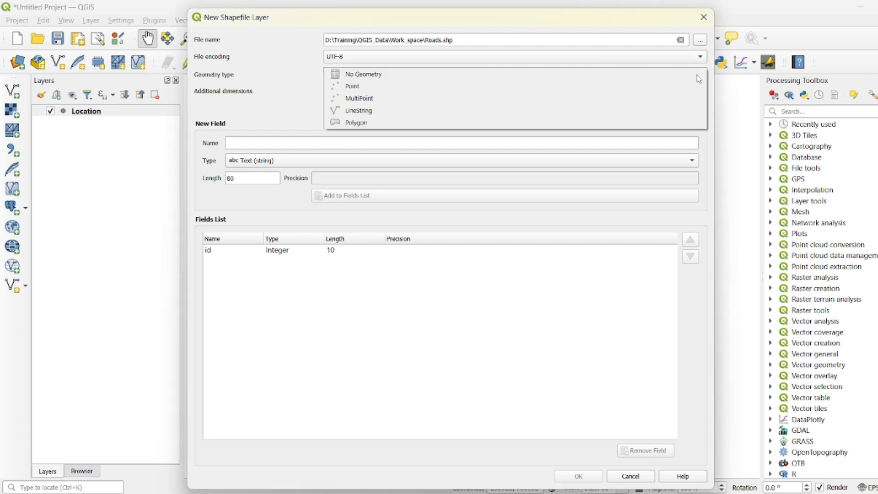
left_click(376, 113)
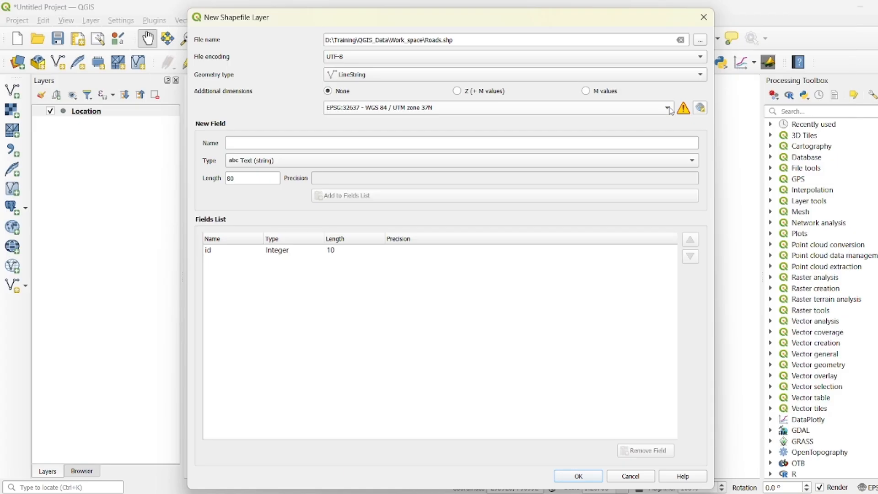
left_click(669, 109)
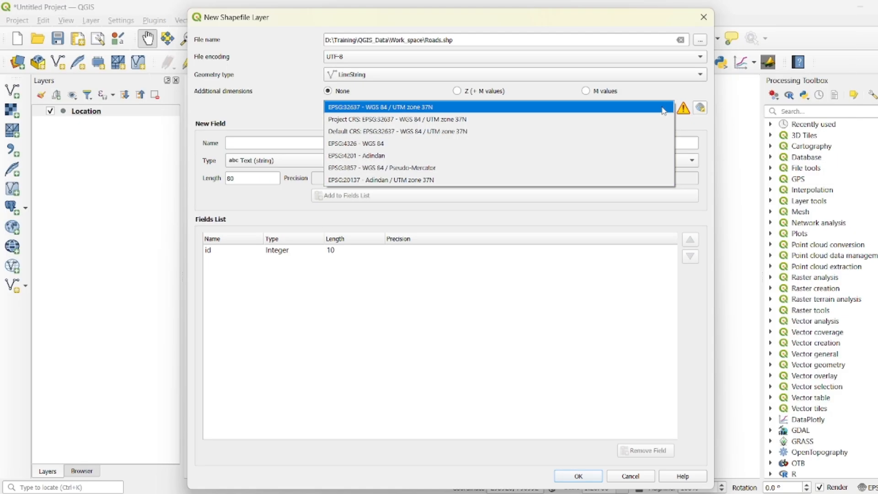
left_click(413, 132)
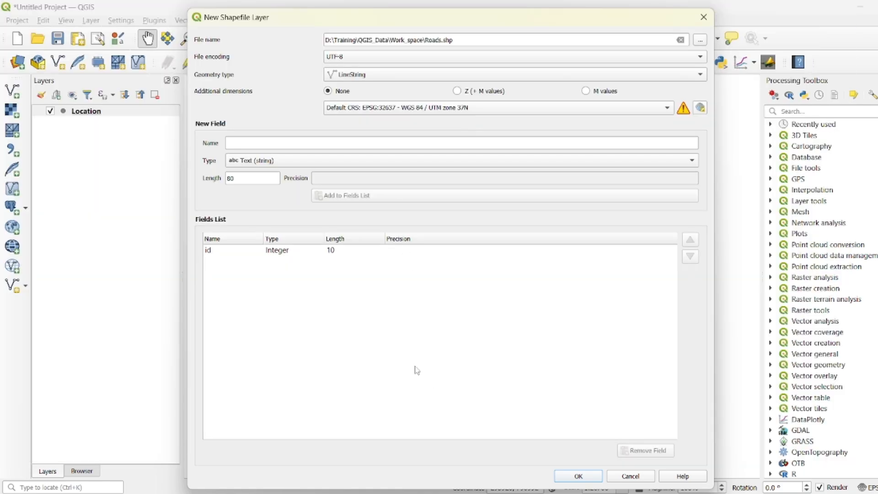
left_click(581, 478)
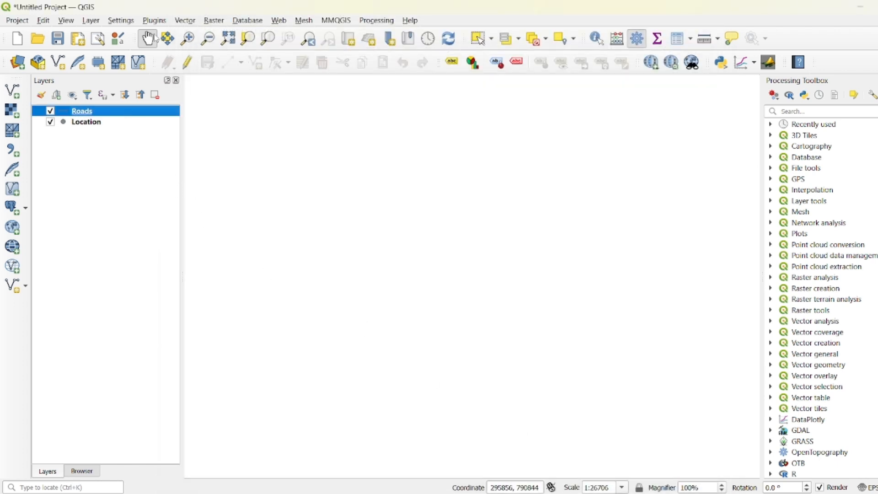
- Start a third new shapefile layer and save it as City_Boundary in the Work_space folder
left_click(90, 21)
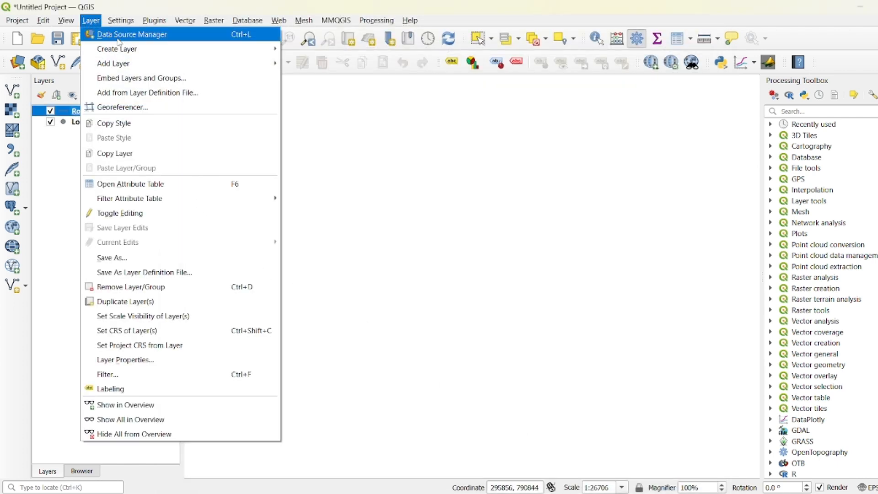
mouse_move(204, 50)
left_click(311, 63)
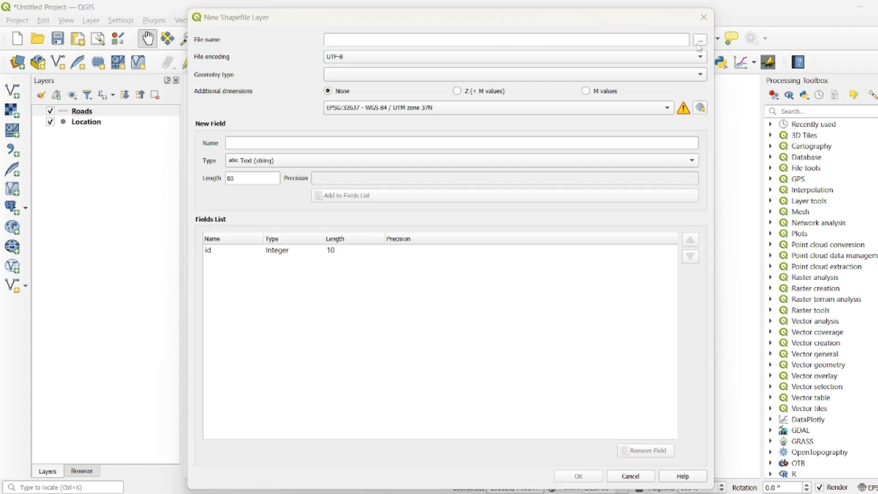
left_click(702, 48)
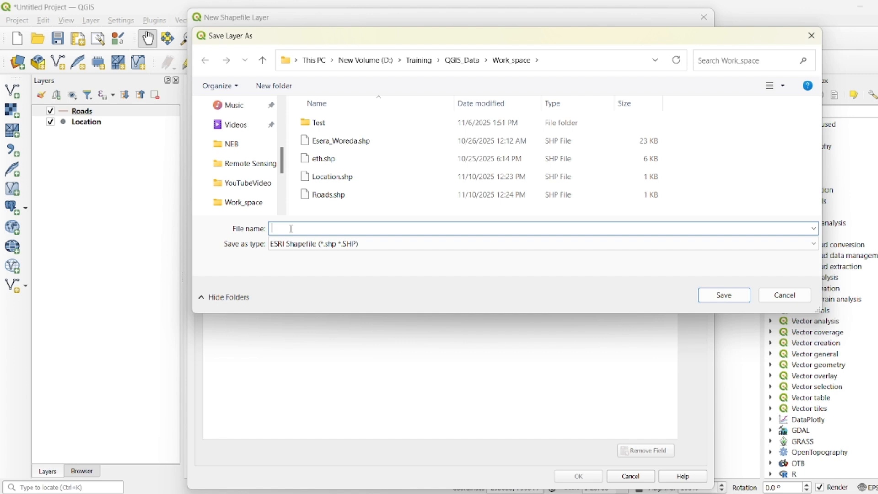
type("City_Boundary")
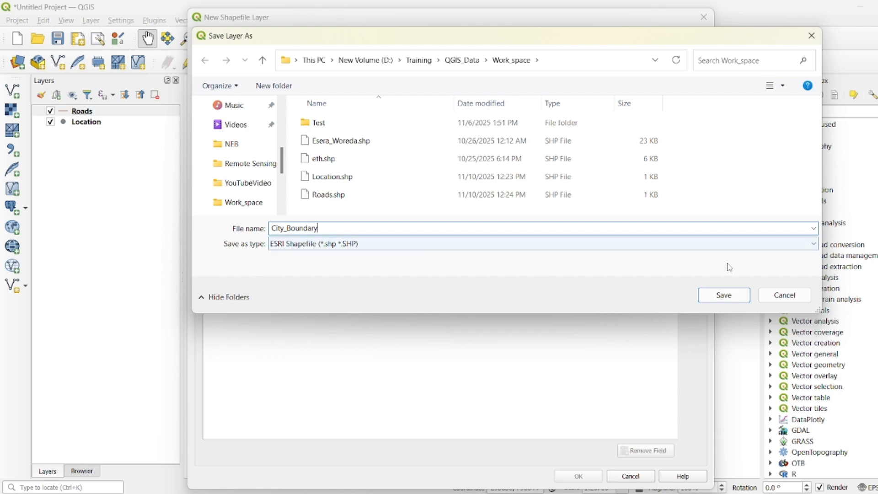
left_click(724, 295)
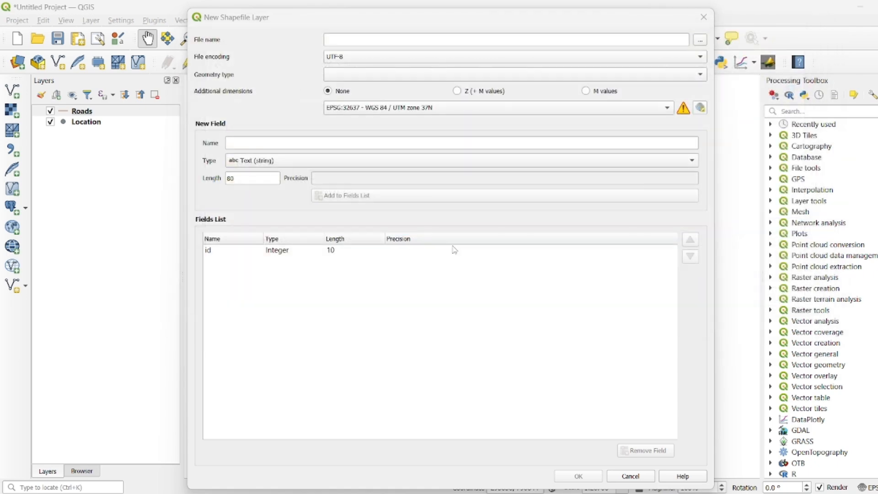
- Create the City_Boundary layer with Polygon geometry and the project CRS EPSG:32637 - WGS 84 / UTM zone 37N
left_click(702, 76)
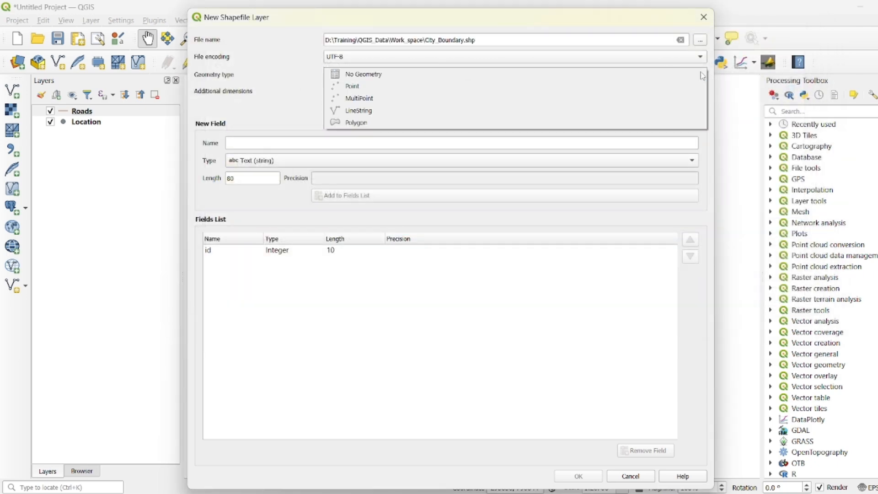
left_click(373, 123)
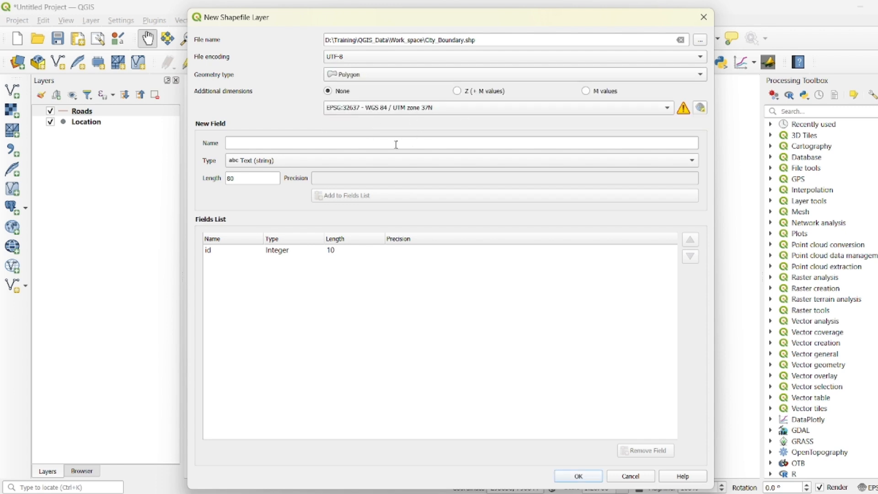
left_click(667, 108)
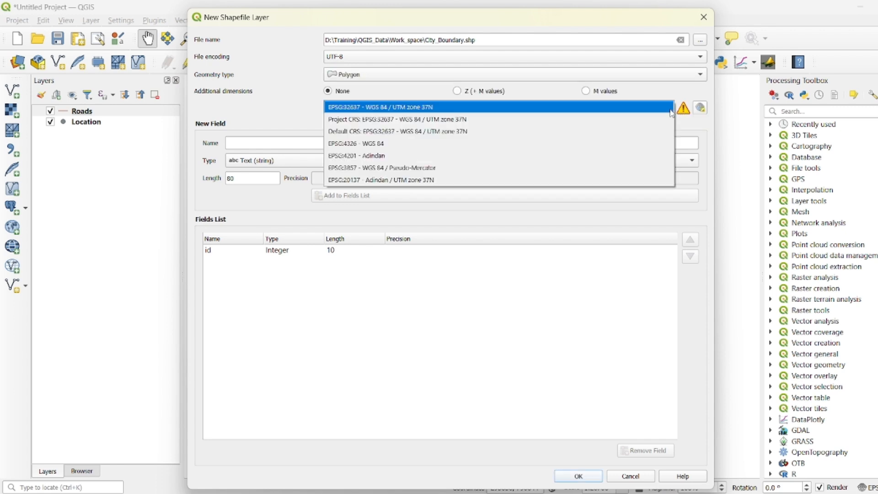
left_click(416, 120)
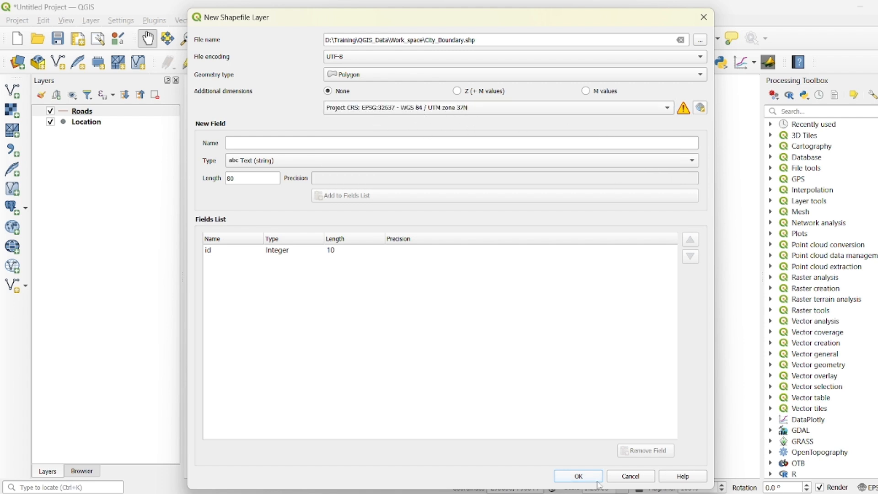
left_click(578, 475)
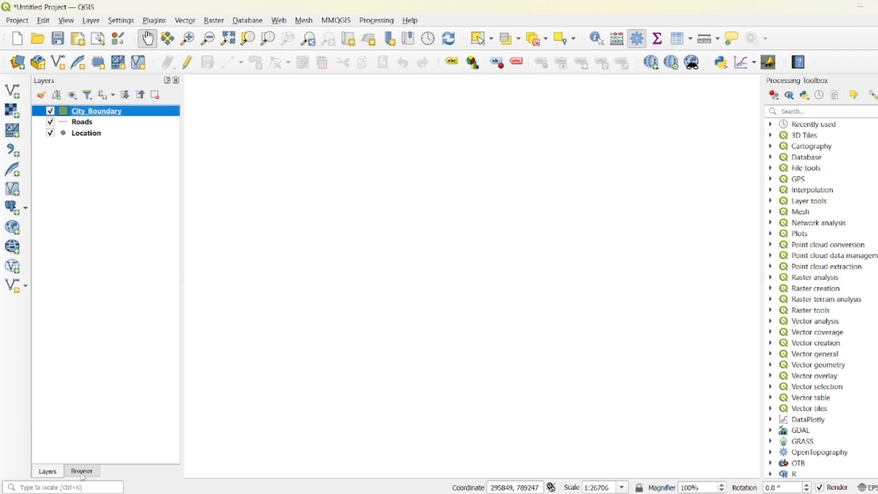
- Add the OpenStreetMap XYZ tile layer to the map as a basemap showing the town of Tarcha
left_click(82, 471)
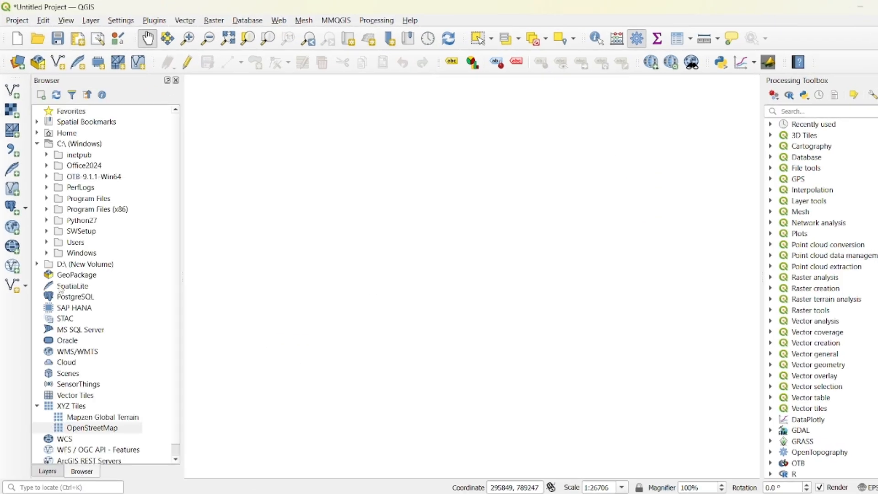
left_click(37, 406)
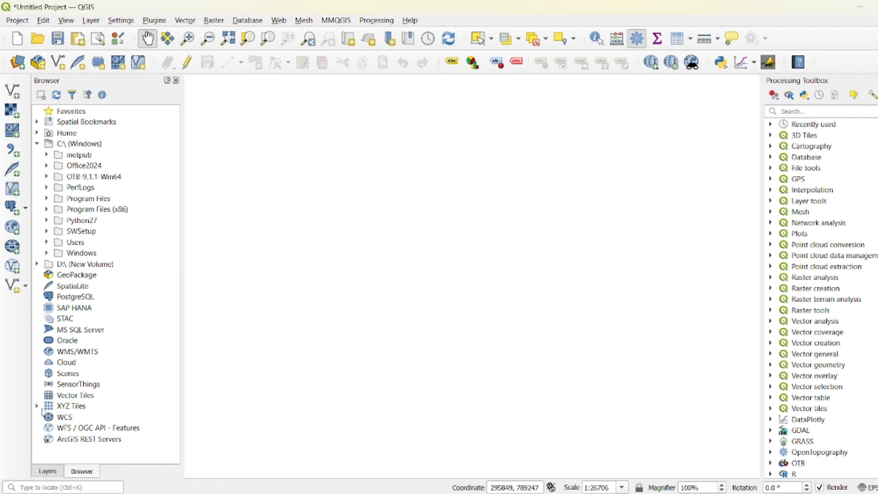
left_click(37, 406)
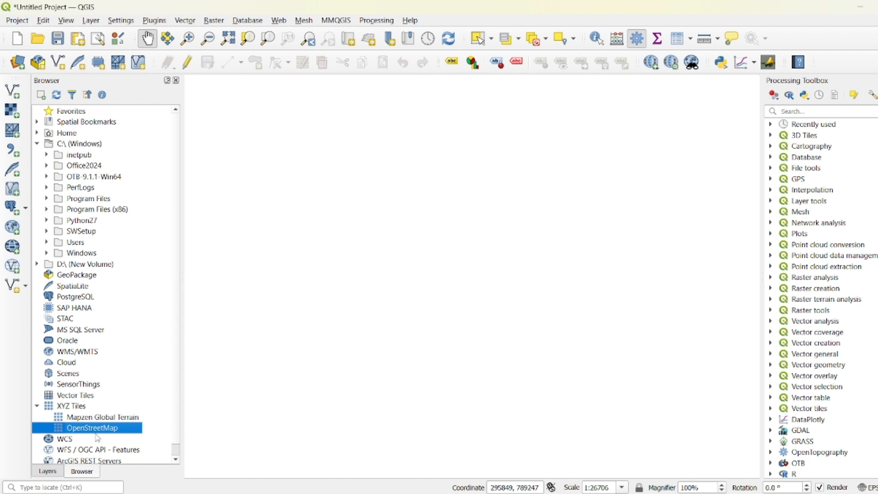
left_click_drag(96, 432, 349, 366)
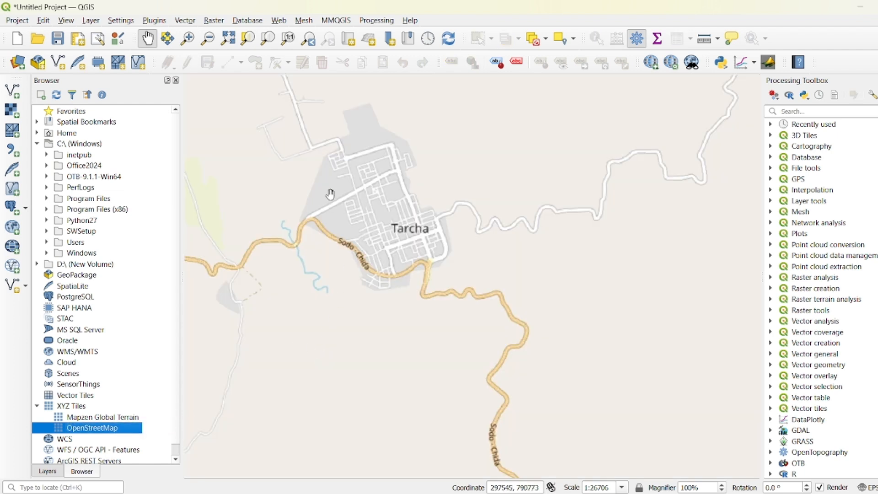
left_click_drag(348, 204, 398, 236)
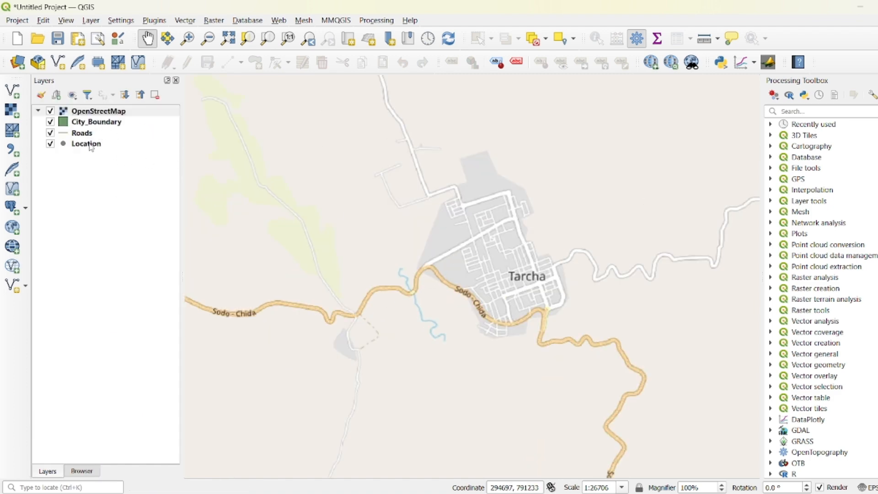
left_click_drag(476, 261, 464, 295)
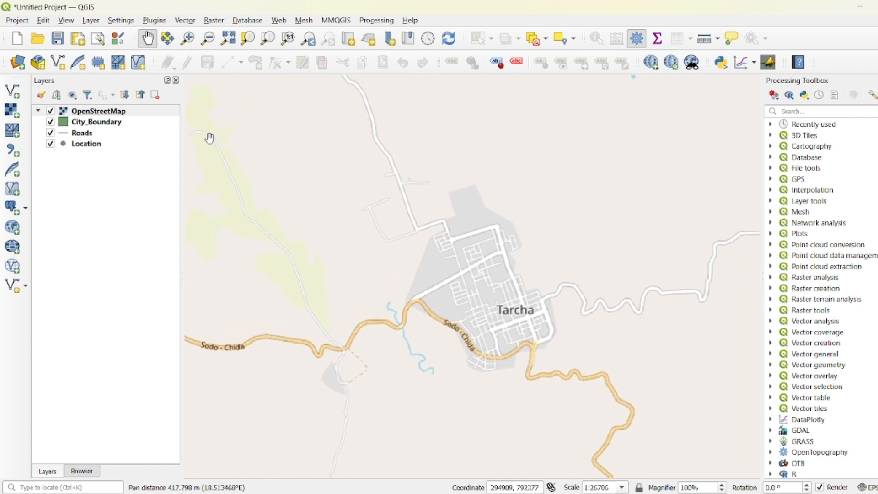
- Turn on editing for the Location layer
left_click(82, 133)
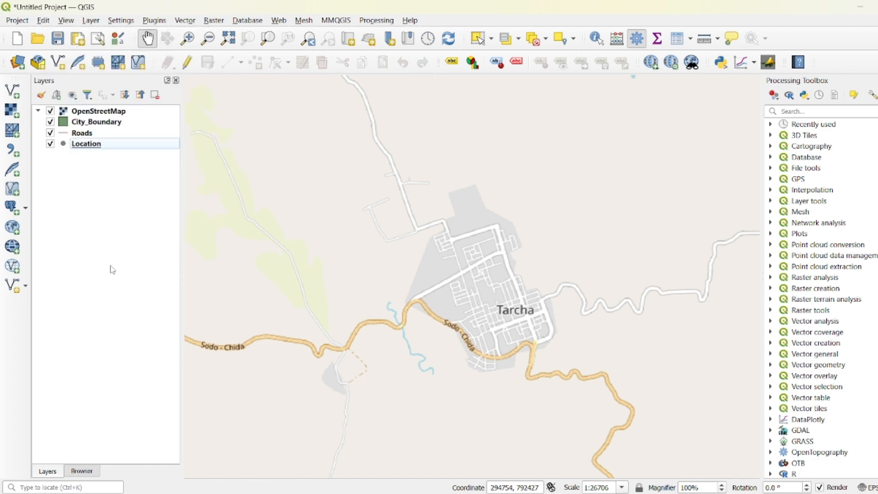
left_click(91, 147)
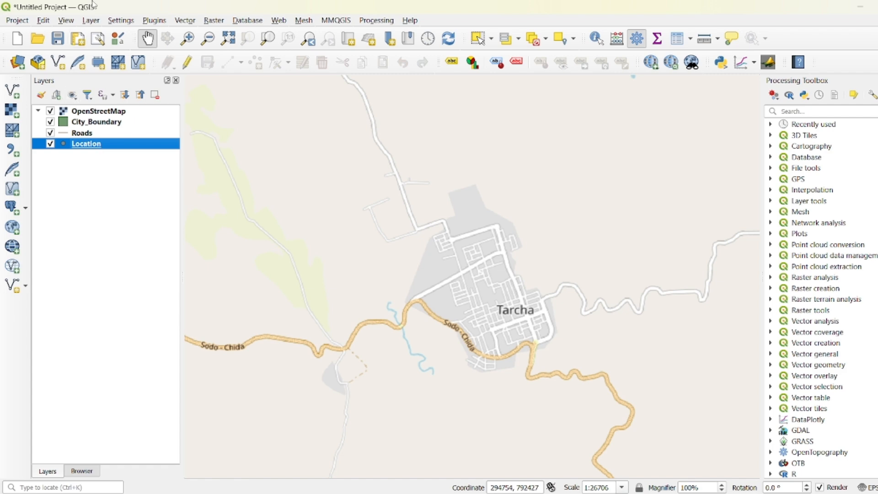
left_click(91, 21)
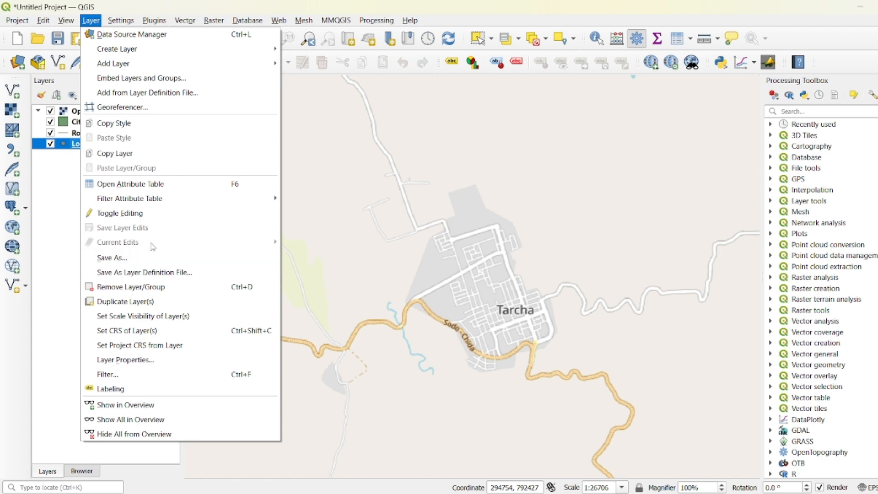
left_click(147, 215)
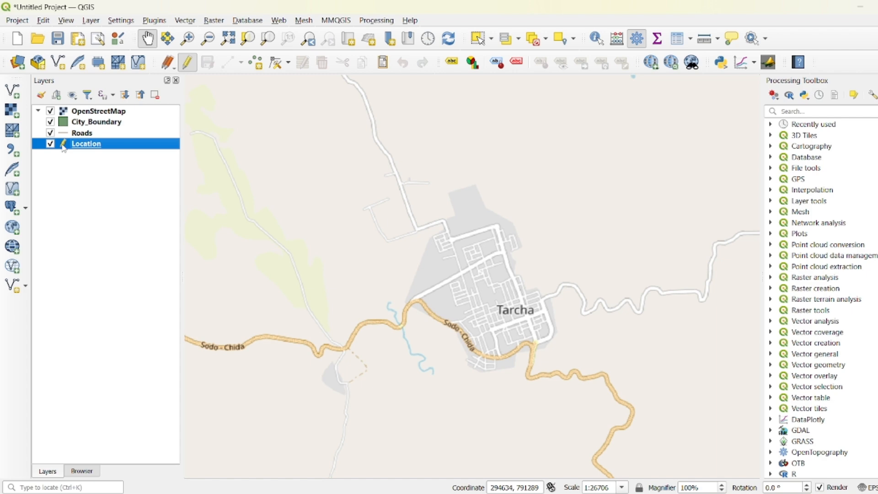
mouse_move(64, 149)
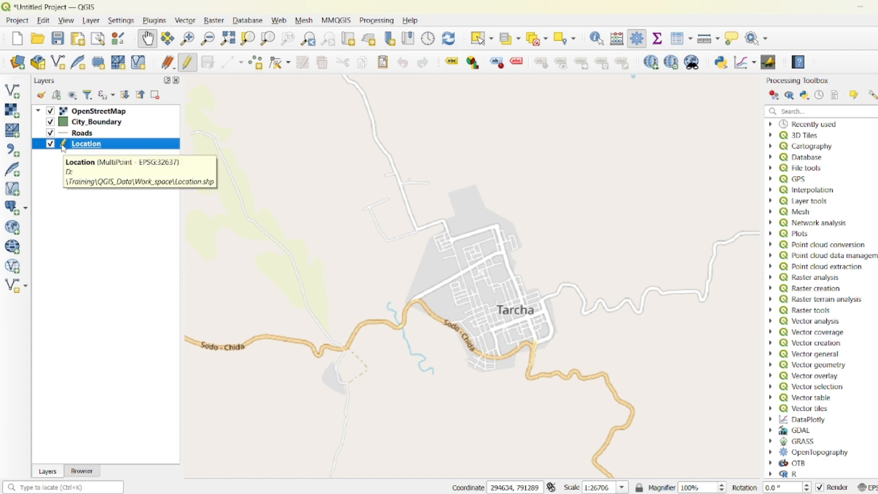
left_click(187, 63)
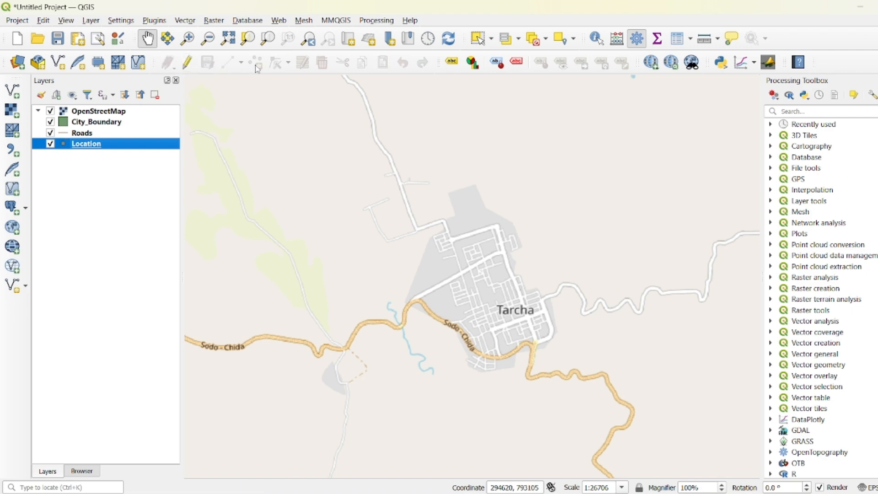
left_click(188, 63)
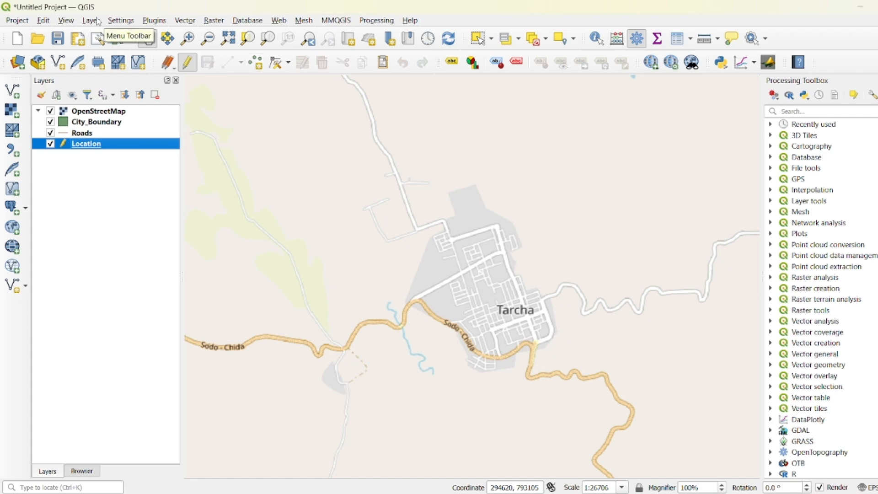
- Add two point features to the Location layer, id 1 at Tarcha's southeastern edge and id 2 at the main road junction east of its centre
left_click(44, 21)
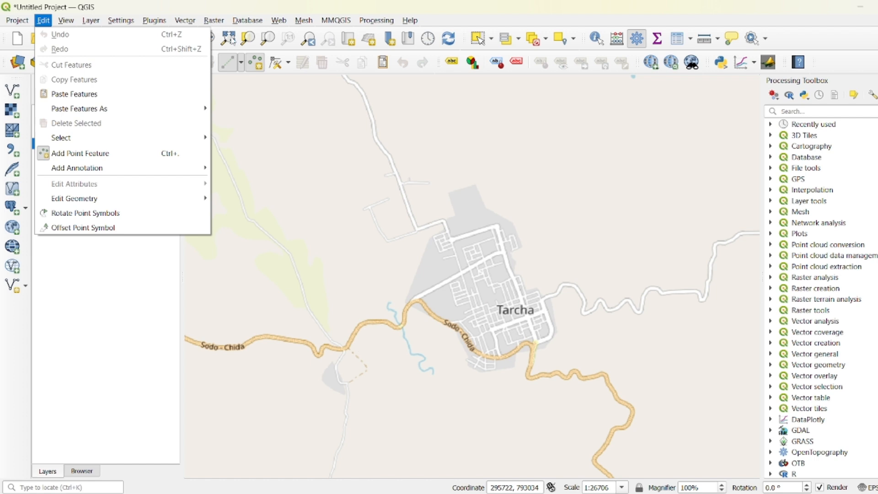
left_click(254, 59)
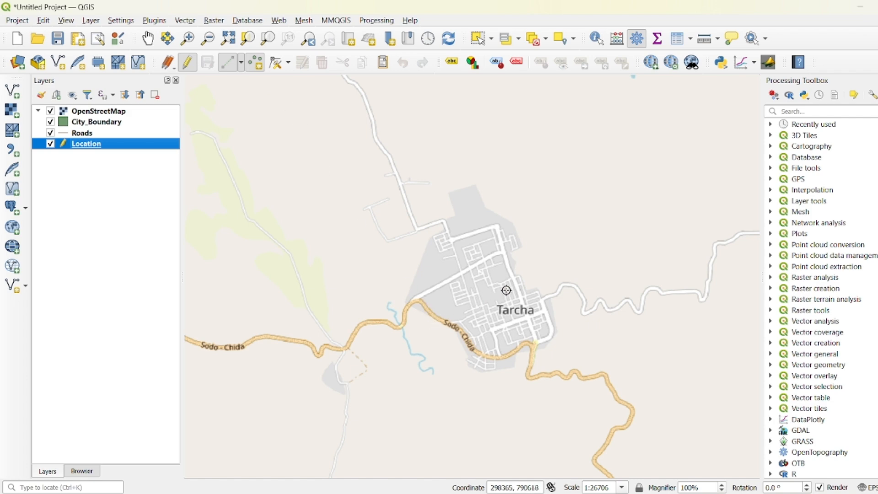
scroll(552, 312, "up", 2)
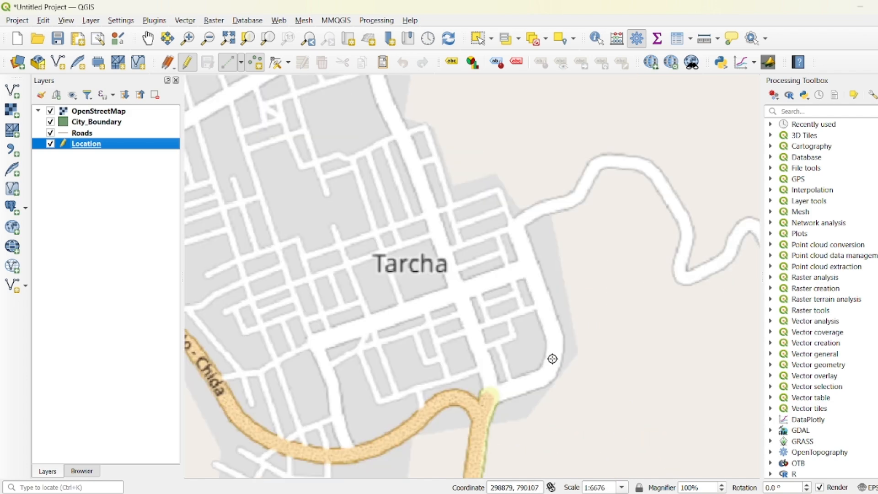
left_click(527, 404)
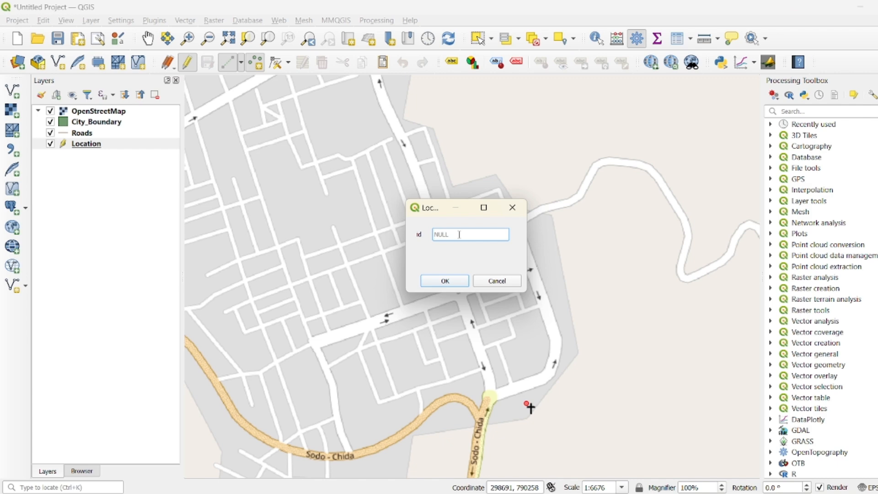
type("1")
left_click(445, 281)
left_click(459, 296)
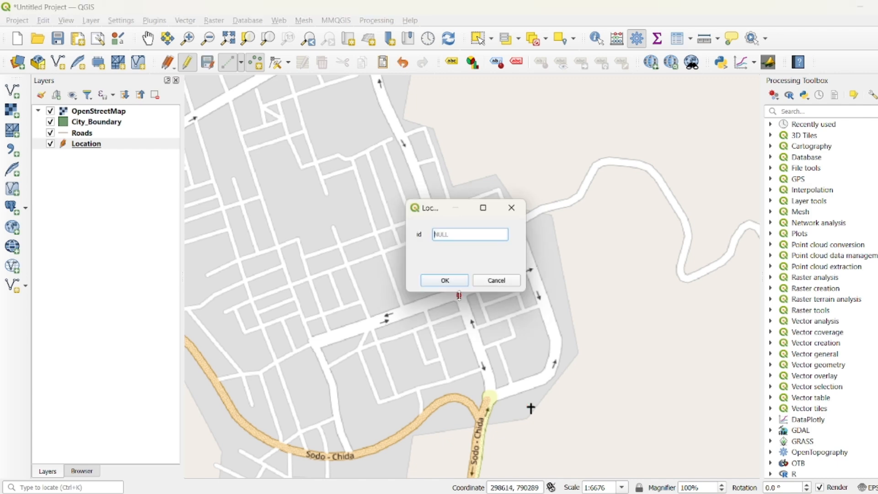
type("2")
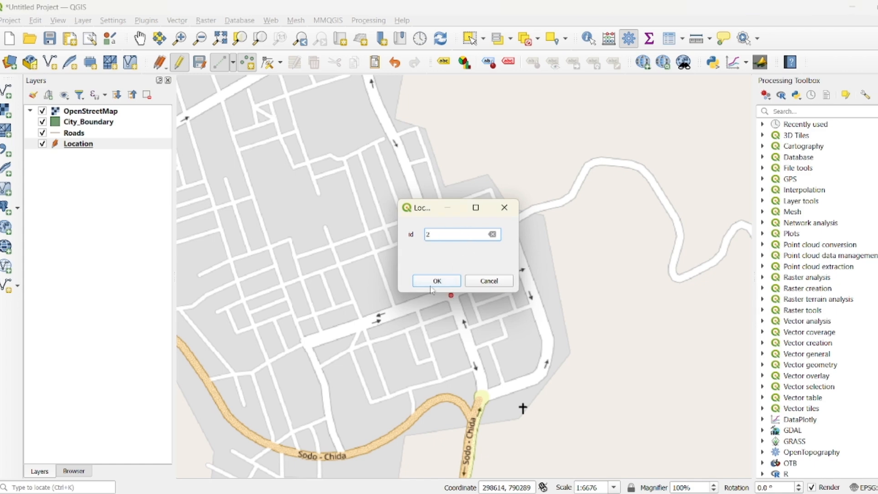
left_click(445, 281)
- Add two more Location points, id 3 at the southwestern main road junction and id 4 at the eastern road exit of Tarcha
left_click(318, 343)
type("3")
left_click(428, 281)
left_click(510, 227)
type("4")
left_click(452, 281)
- Add Location points with id 5 at the roundabout in northern Tarcha and id 6 near the western junction with the Sodo - Chida road
scroll(371, 169, "down", 1)
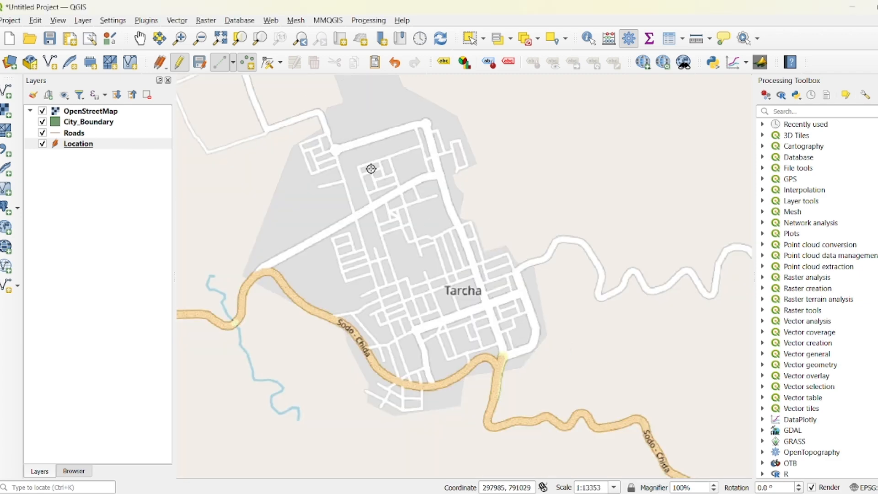
left_click(340, 145)
type("5")
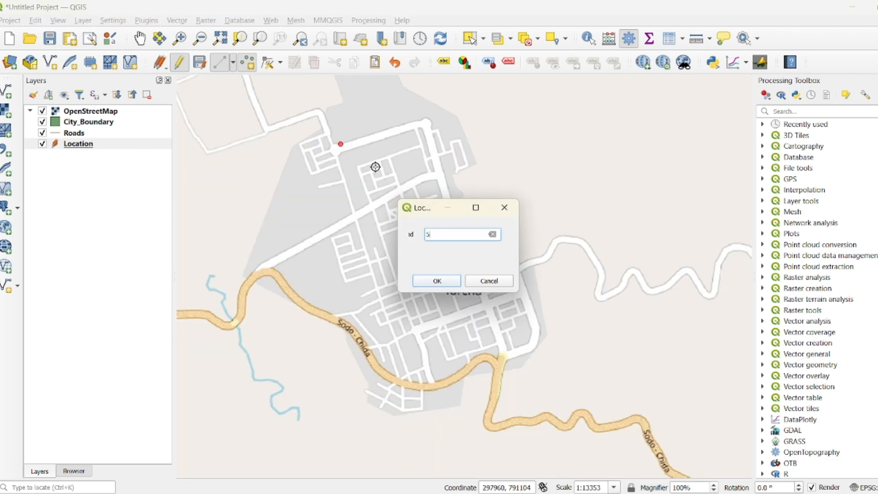
left_click(437, 281)
left_click(279, 264)
type("6")
left_click(438, 281)
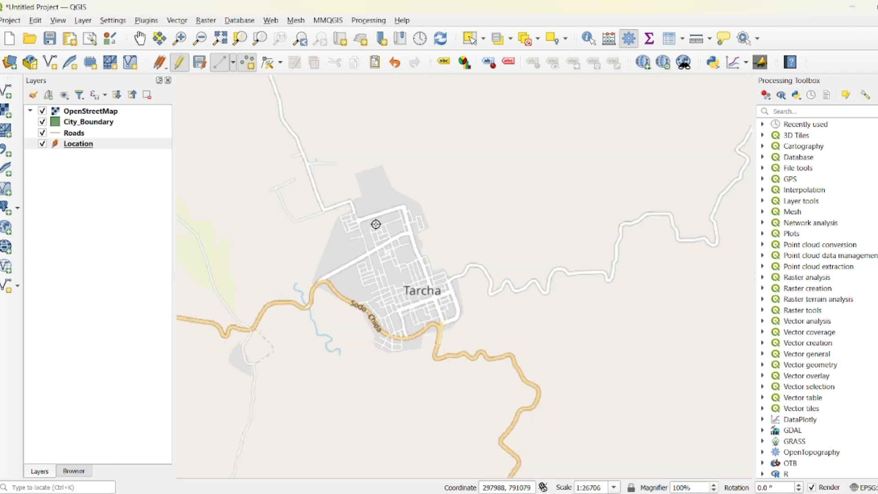
- Add Location points with id 7 at the northeastern main road junction and id 8 just outside the western junction with the Sodo - Chida road
scroll(390, 261, "up", 1)
left_click(495, 157)
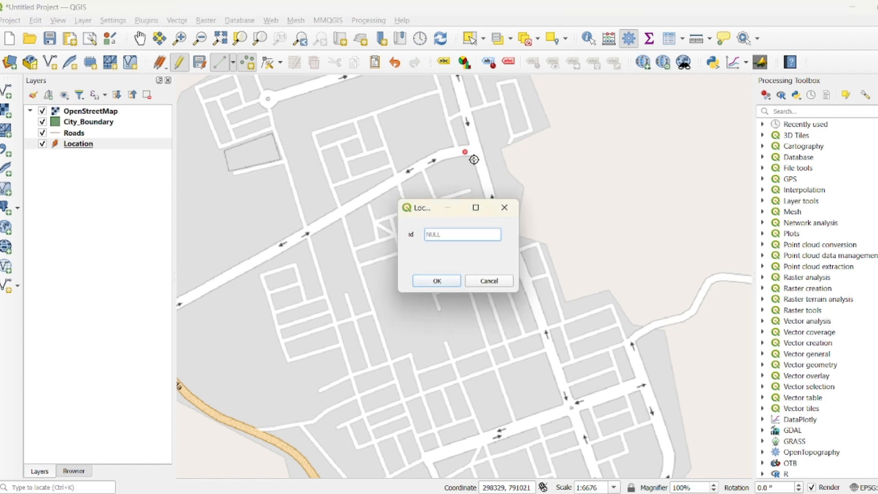
type("7")
left_click(436, 281)
scroll(469, 324, "down", 3)
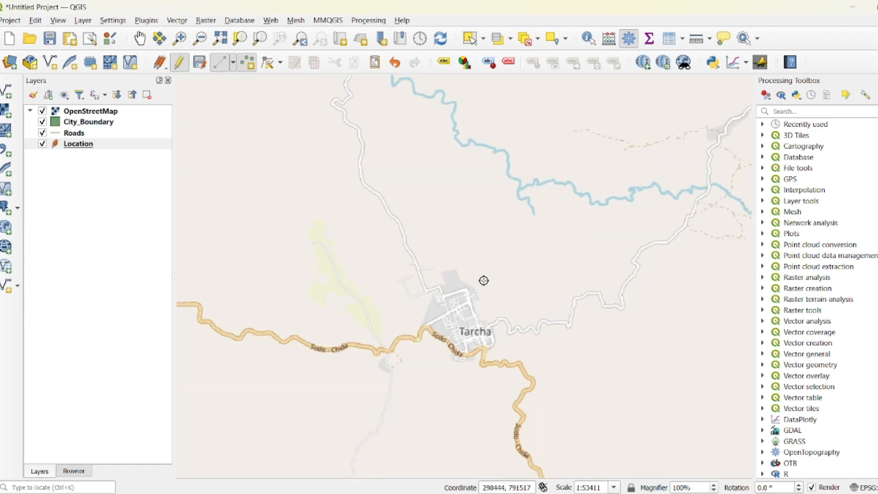
scroll(432, 329, "up", 3)
left_click(422, 338)
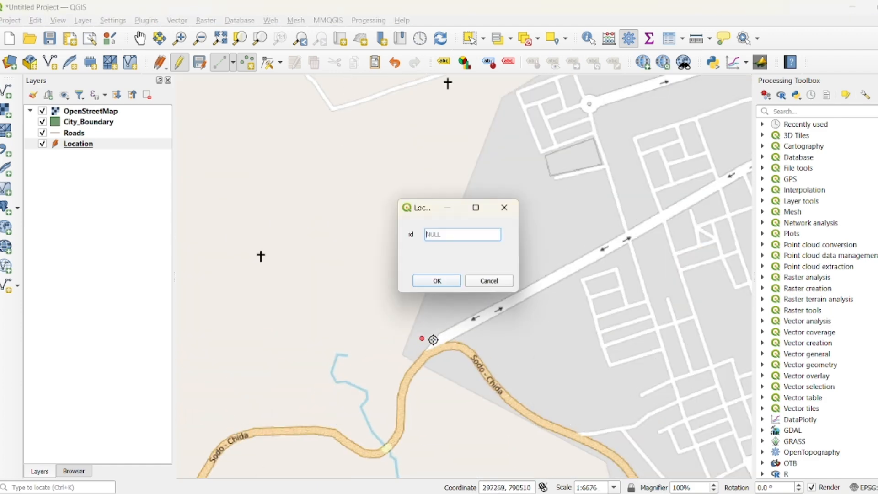
type("8")
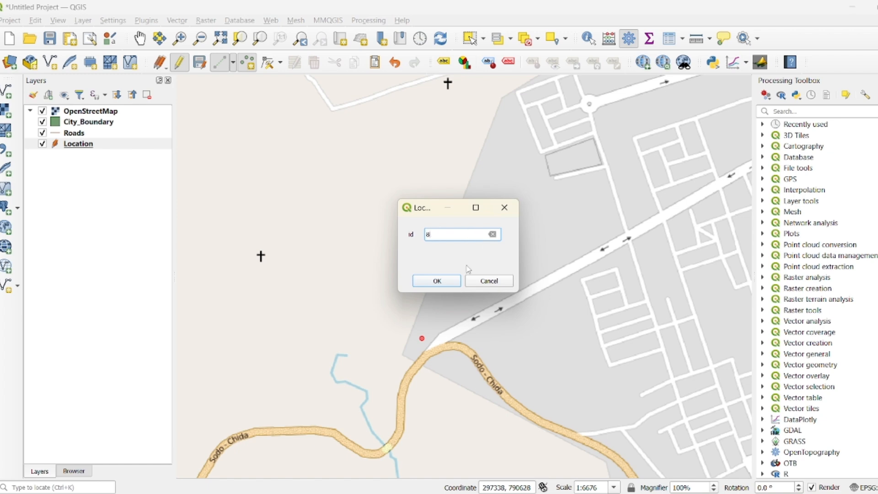
left_click(443, 280)
- Add two further Location points, id 9 among the streets of central Tarcha and id 19 beside the road on its eastern side
scroll(402, 323, "down", 2)
scroll(480, 339, "up", 3)
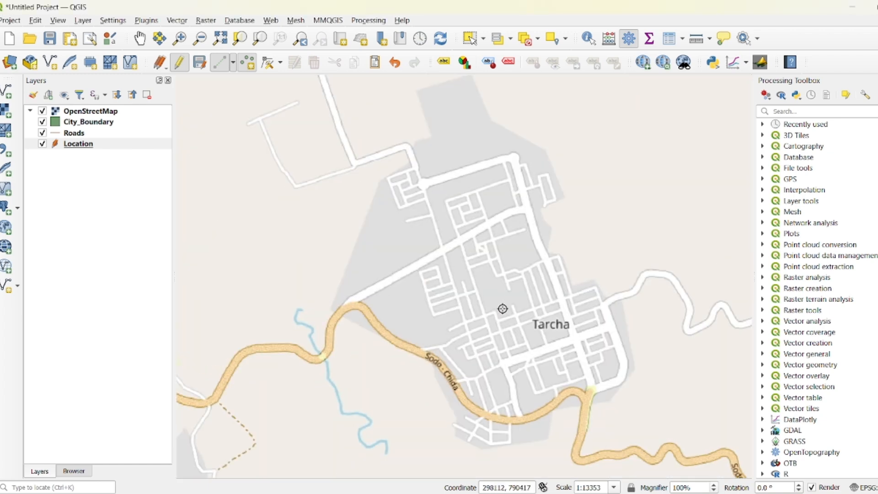
left_click(463, 339)
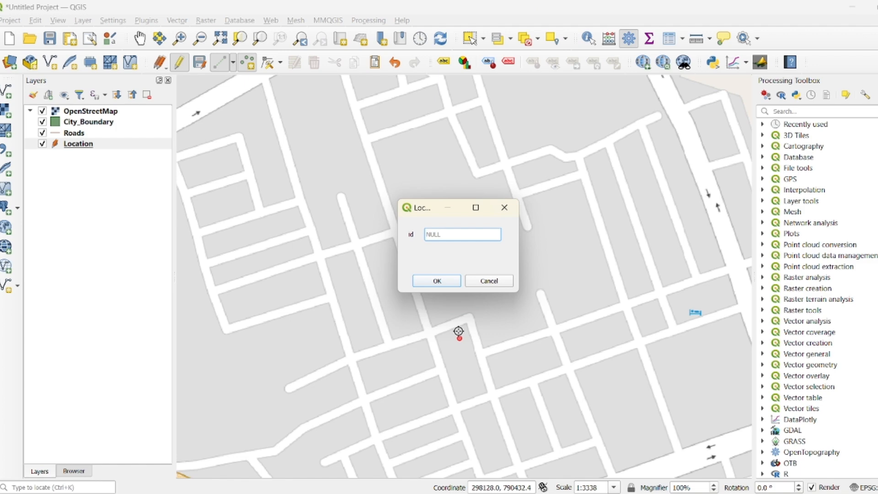
type("9")
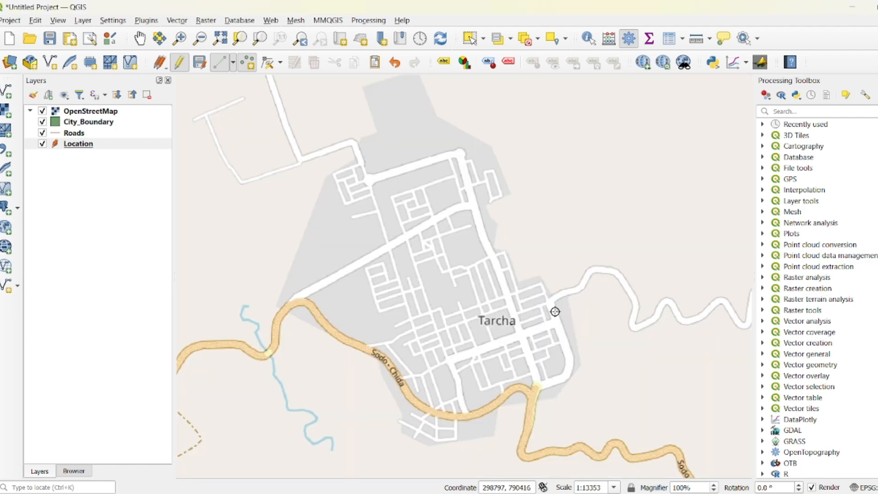
left_click(552, 326)
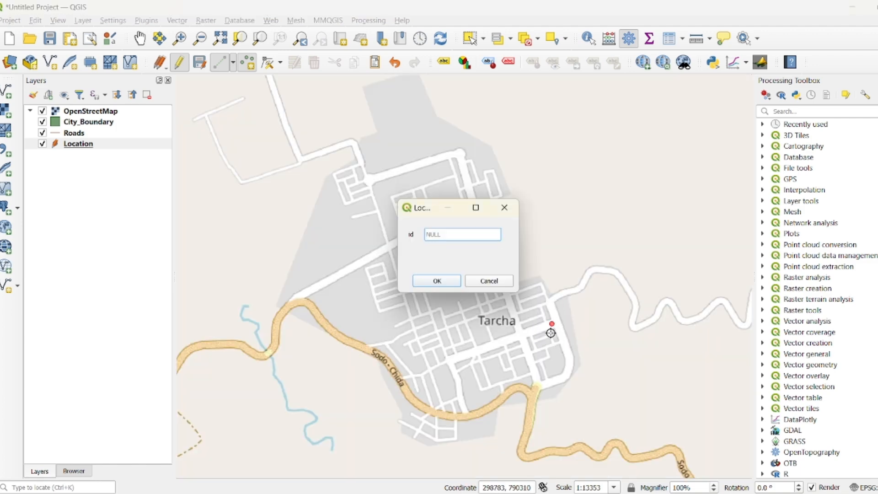
type("19")
left_click(438, 281)
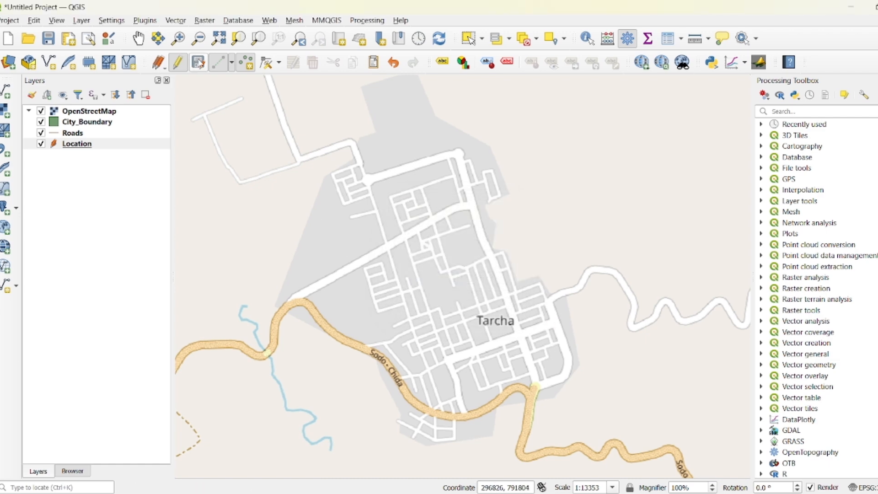
- Save and end the editing session of the Location layer, and open its attribute table
left_click(199, 63)
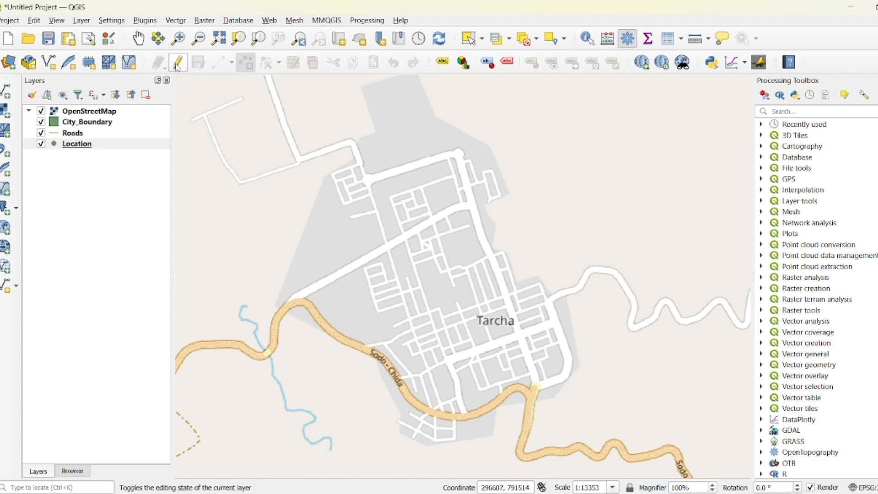
left_click(176, 62)
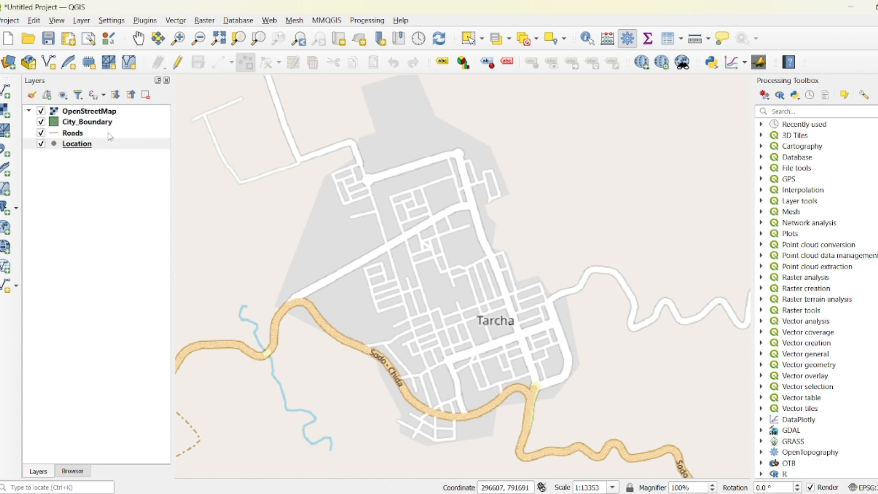
right_click(80, 145)
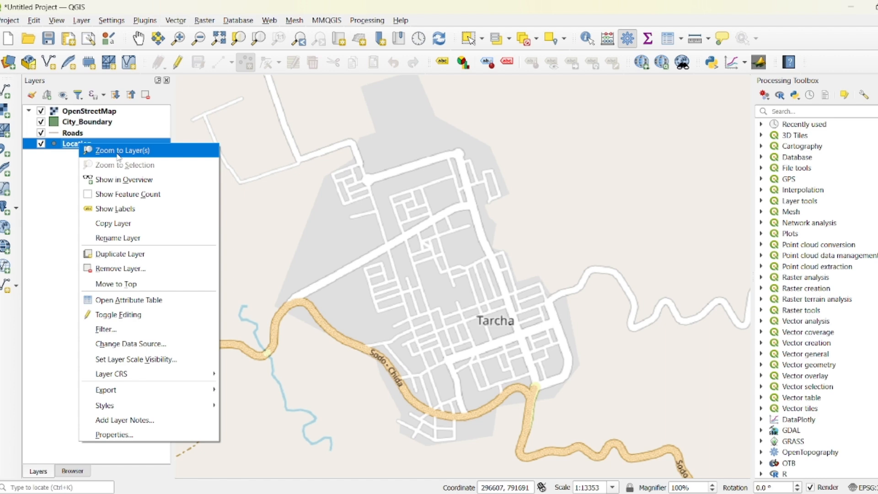
left_click(143, 300)
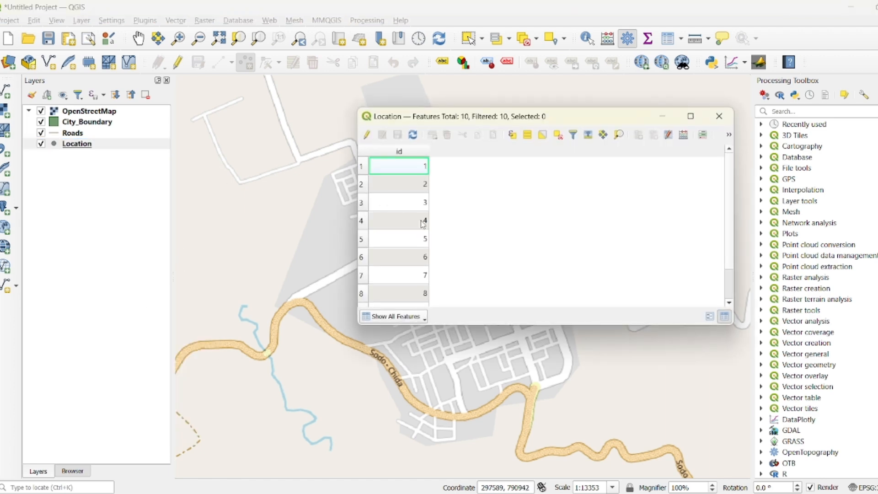
- Review the id values of all the points in the Location attribute table, and close the table
scroll(423, 223, "down", 1)
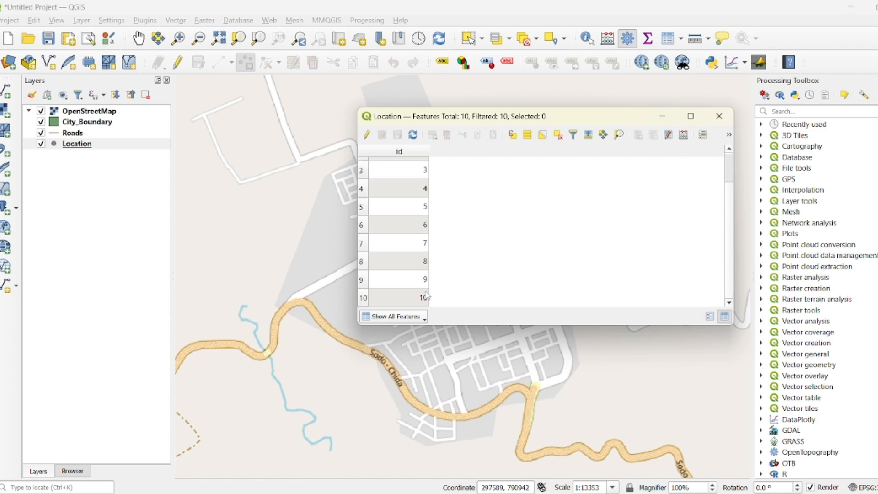
scroll(414, 243, "up", 1)
left_click(409, 165)
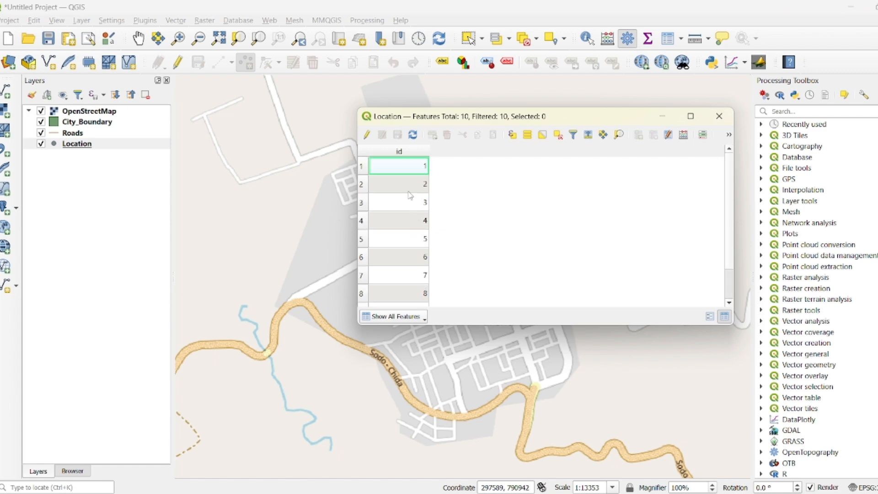
left_click(720, 117)
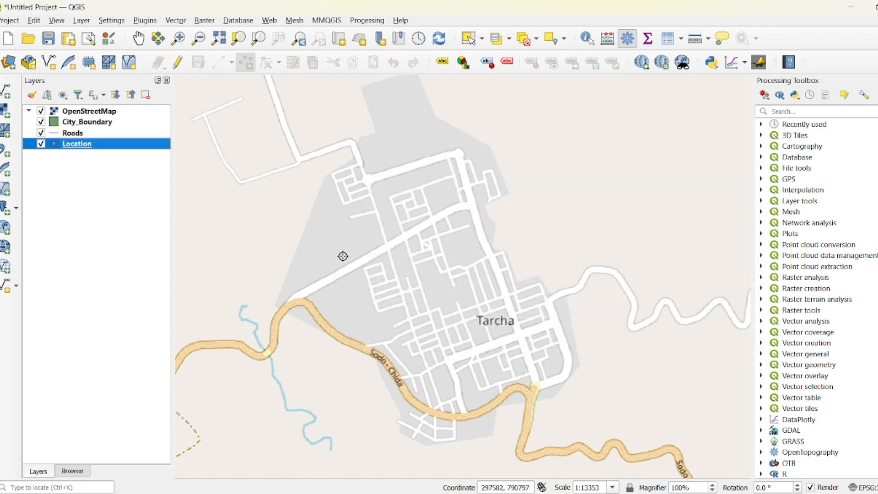
scroll(375, 257, "down", 1)
scroll(421, 295, "up", 2)
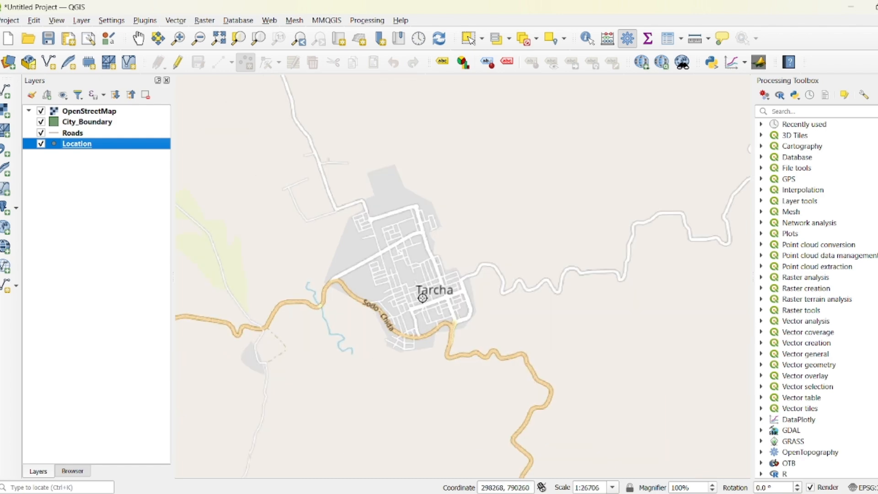
scroll(436, 293, "down", 1)
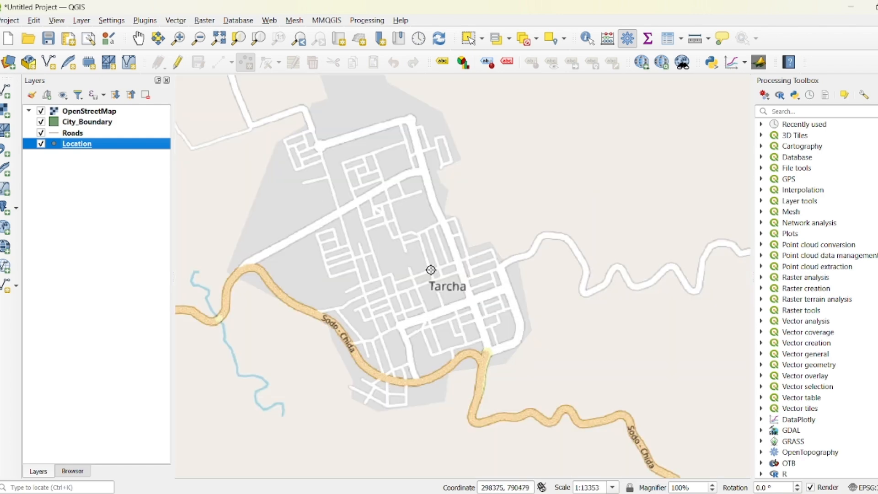
- Reopen the Location attribute table and set up a new decimal number (real) field named X_coord in the Field Calculator
right_click(100, 147)
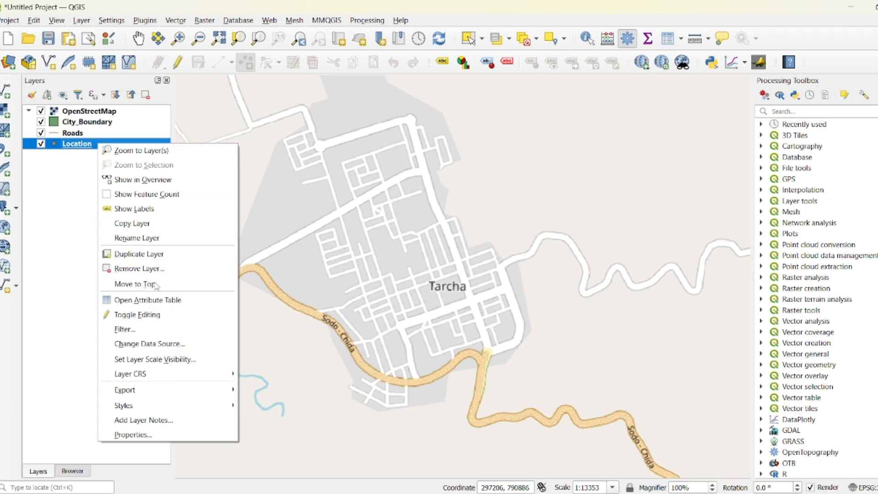
left_click(160, 301)
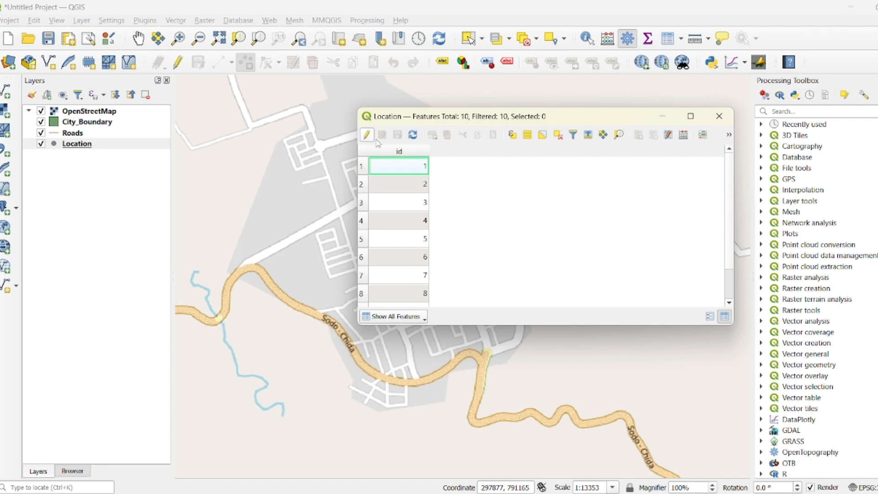
left_click(686, 135)
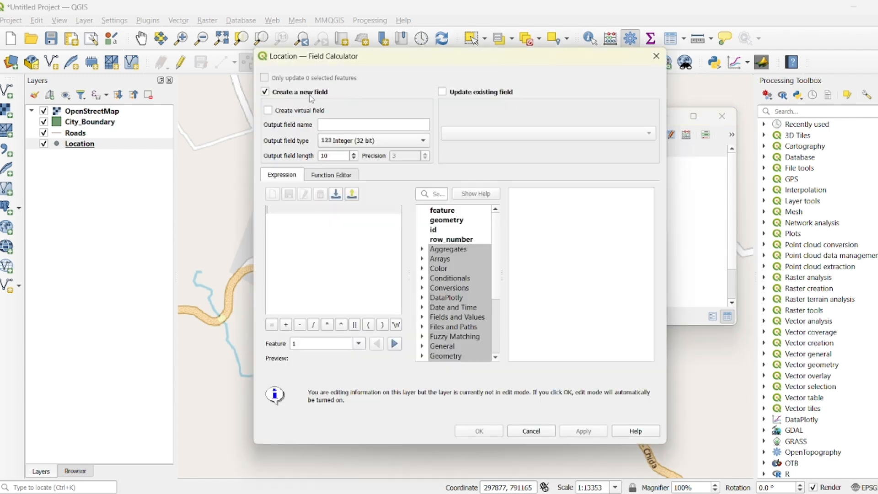
left_click(330, 122)
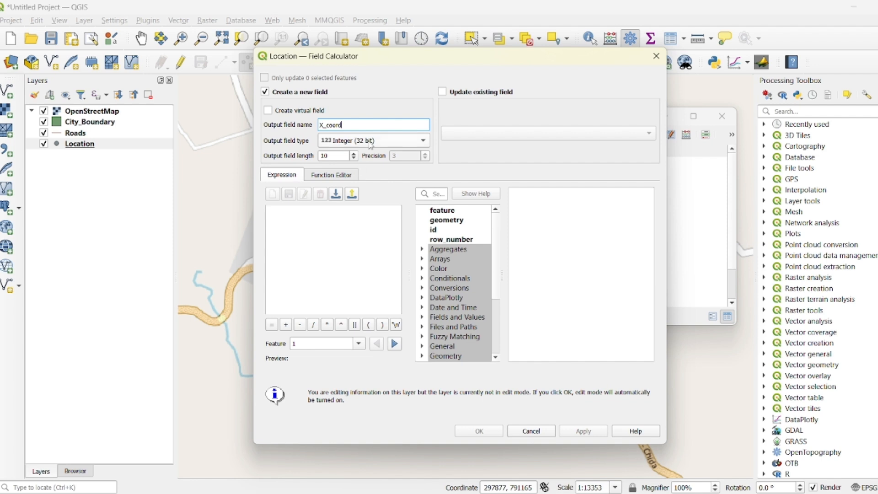
left_click(424, 142)
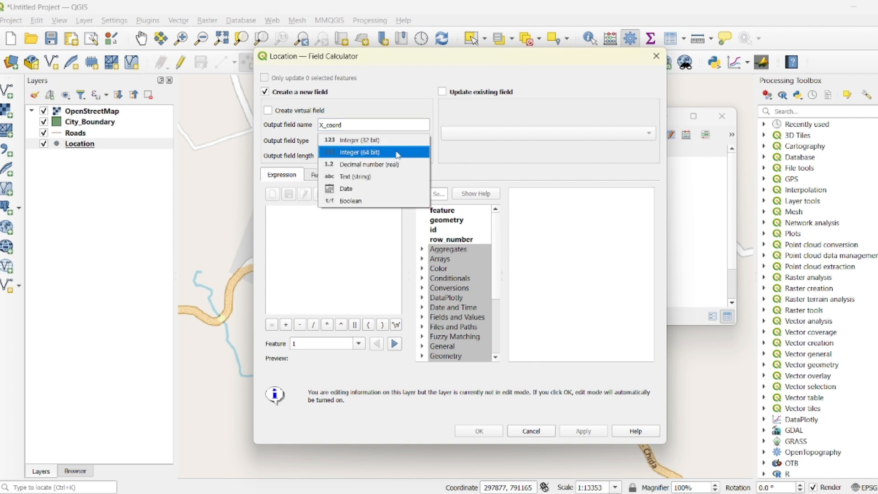
left_click(393, 166)
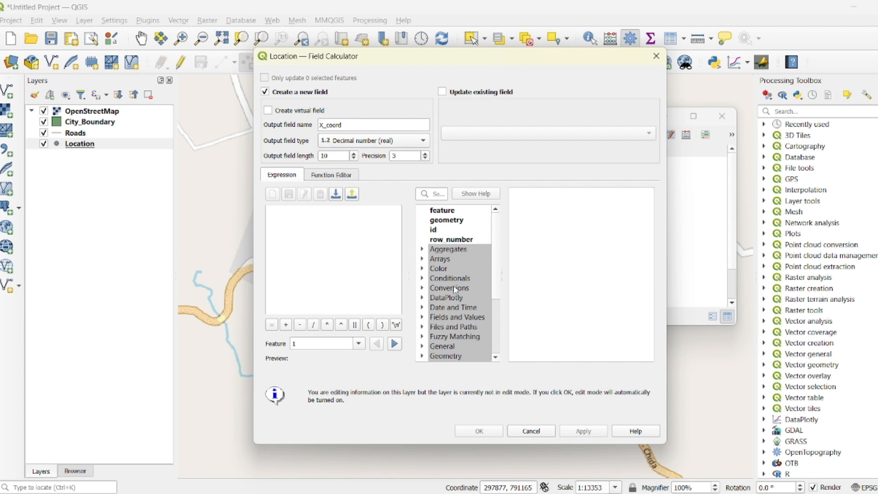
- Use the geometry function $x as the expression, create the X_coord field for all Location points, and leave the Field Calculator
scroll(456, 291, "down", 1)
scroll(456, 279, "up", 1)
left_click(424, 358)
scroll(476, 321, "down", 4)
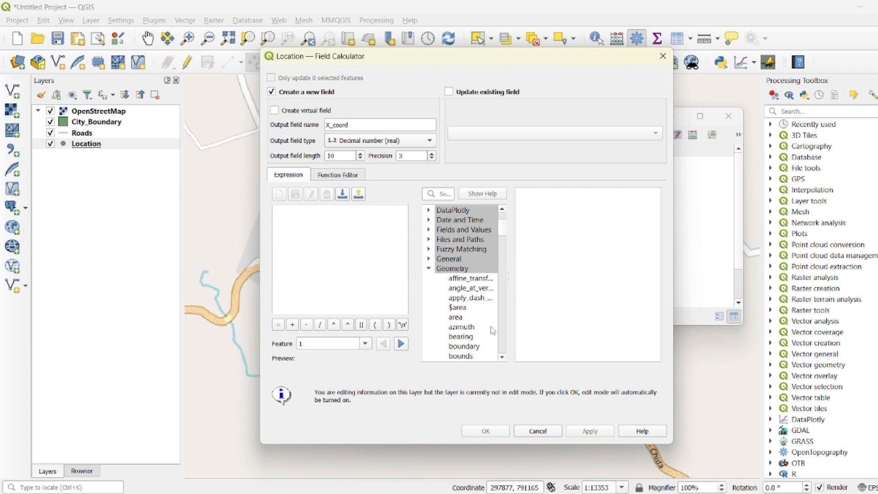
scroll(489, 319, "down", 6)
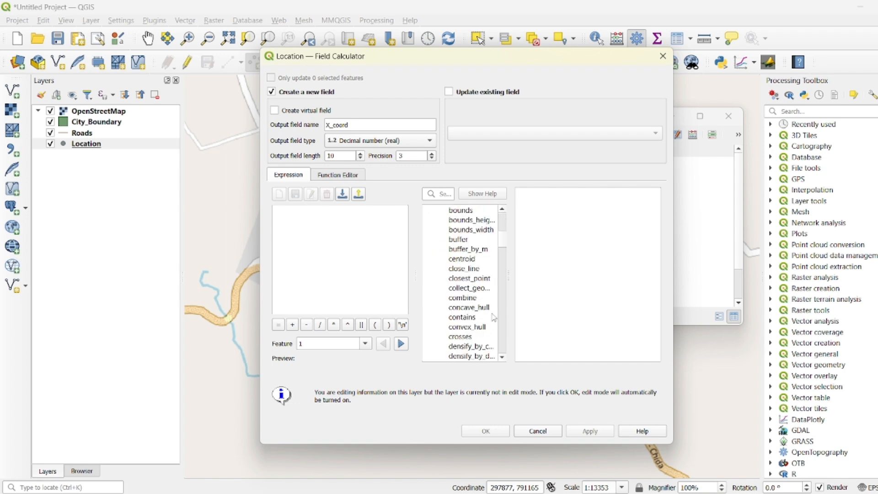
scroll(494, 318, "down", 7)
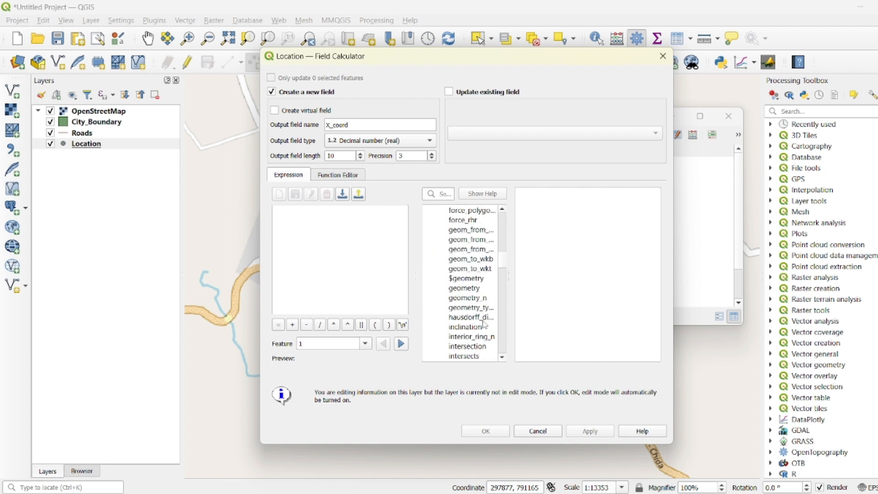
scroll(483, 293, "down", 6)
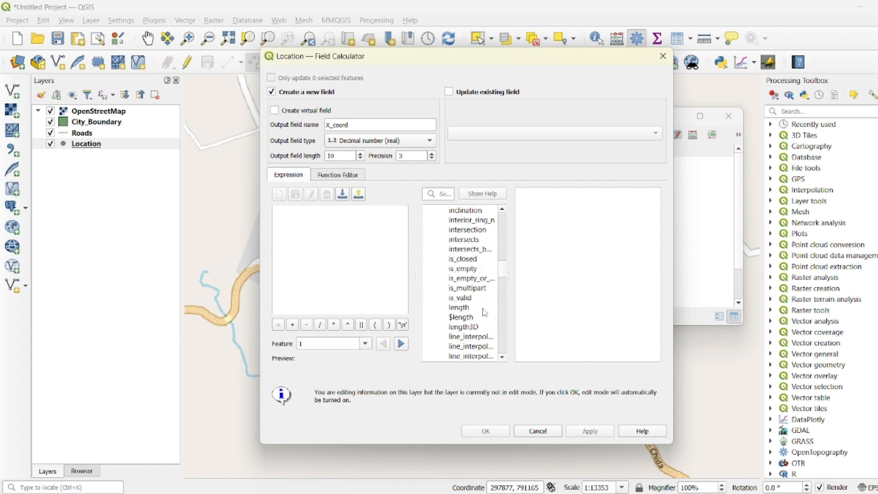
scroll(479, 306, "down", 9)
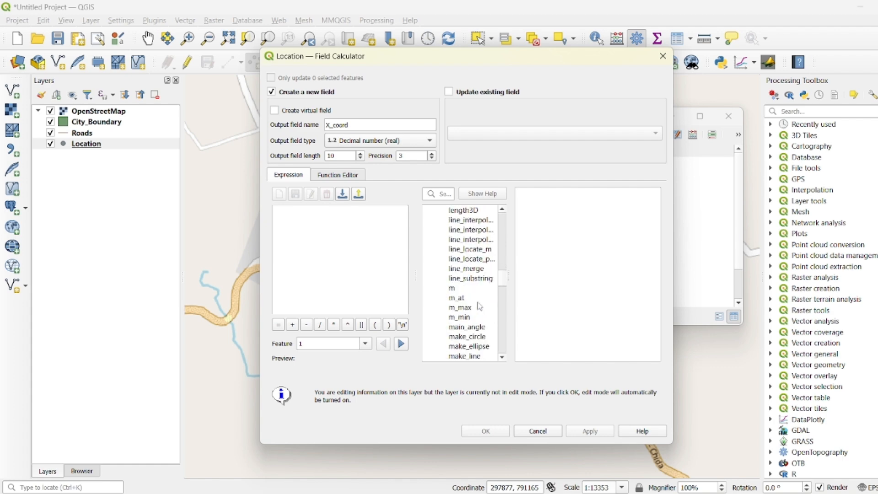
scroll(480, 306, "down", 15)
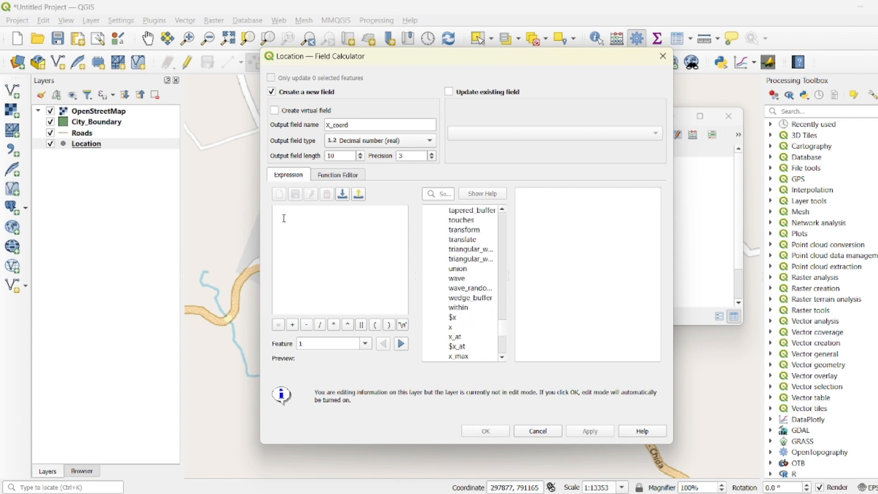
left_click(454, 318)
double_click(454, 317)
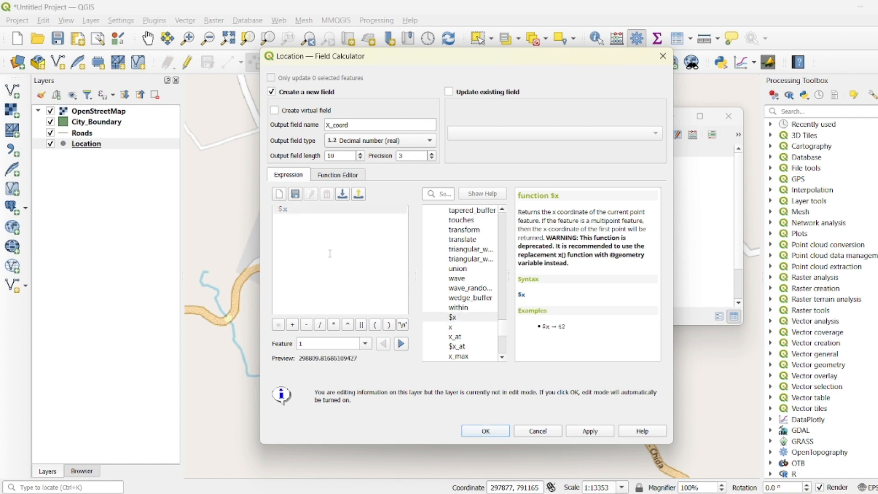
left_click(591, 431)
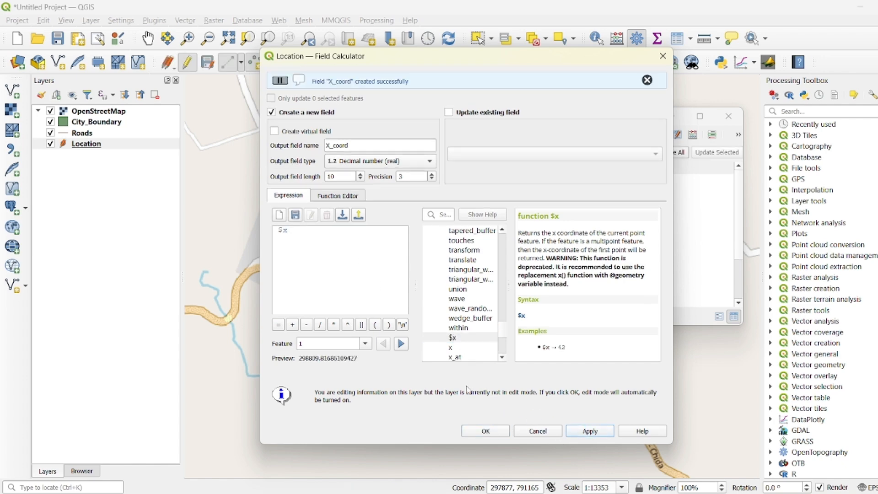
left_click(486, 431)
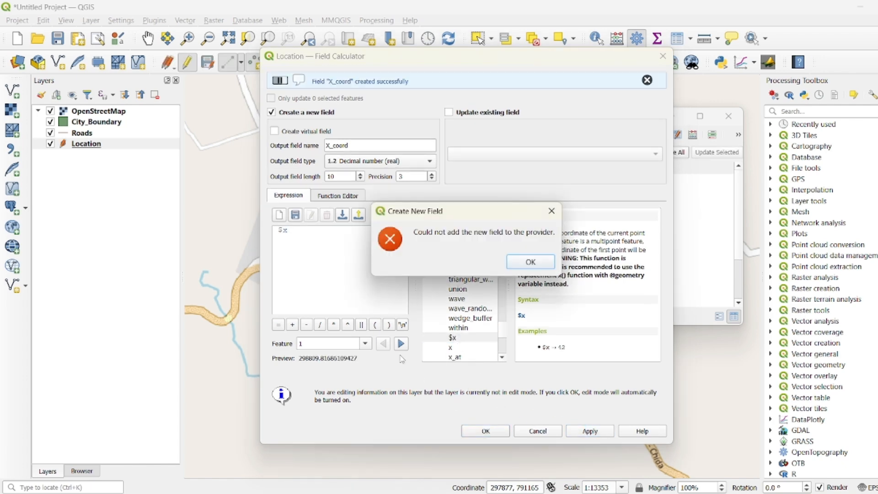
left_click(528, 263)
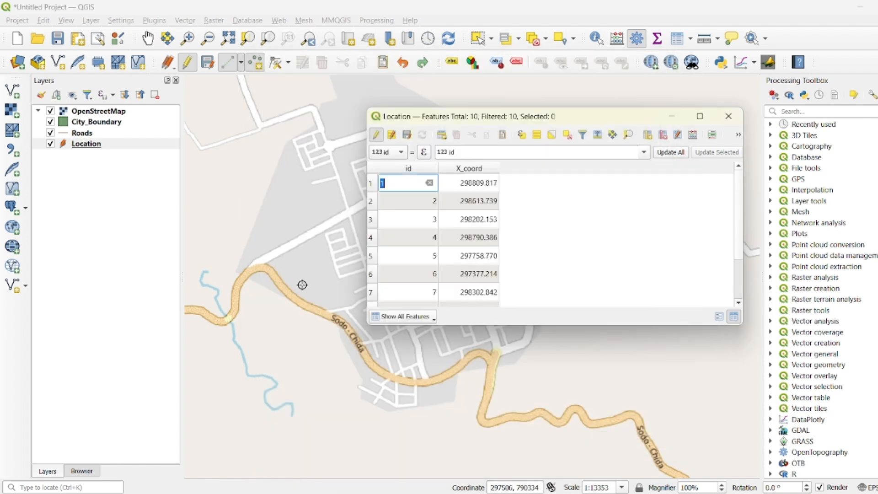
- Save the X_coord values in the Location layer and end its editing session
scroll(479, 256, "down", 1)
left_click(410, 135)
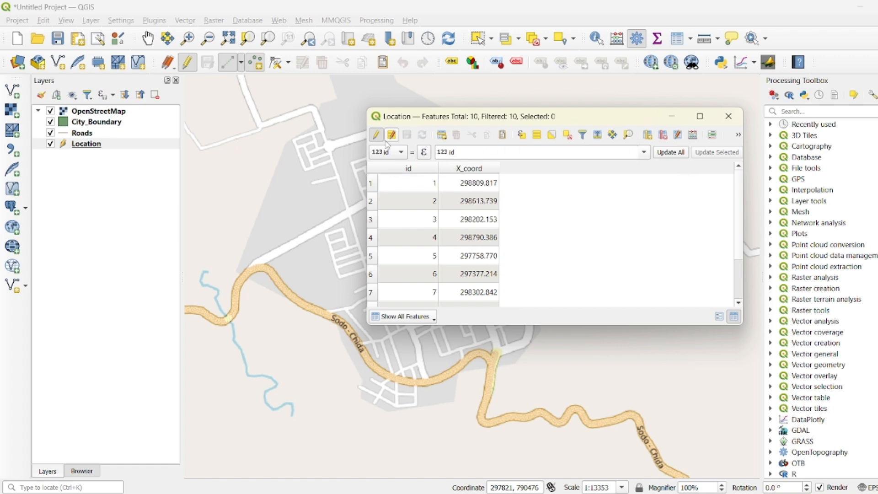
left_click(392, 135)
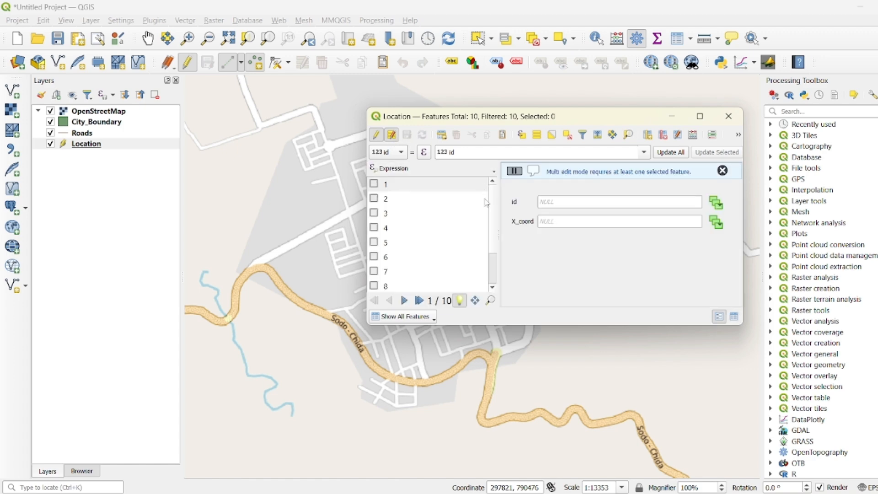
left_click(391, 135)
left_click(376, 136)
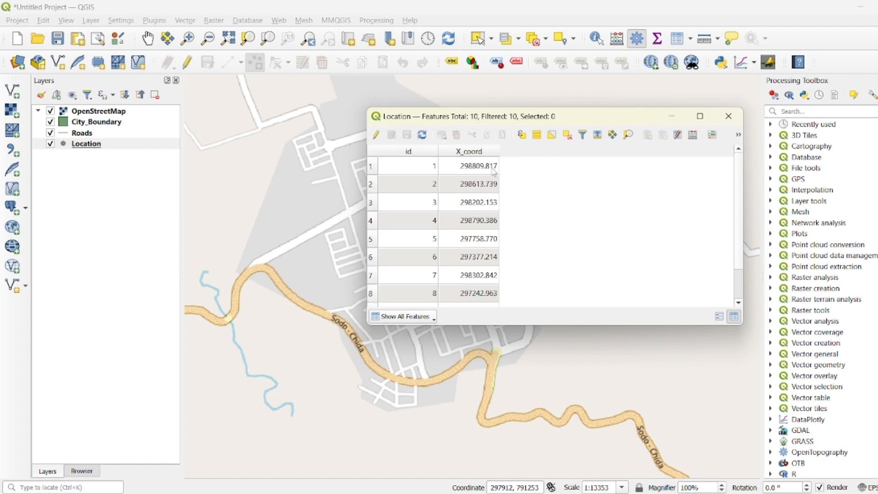
- Set up another new decimal number (real) field, named Y_coord, in the Field Calculator for the Location layer
left_click(693, 135)
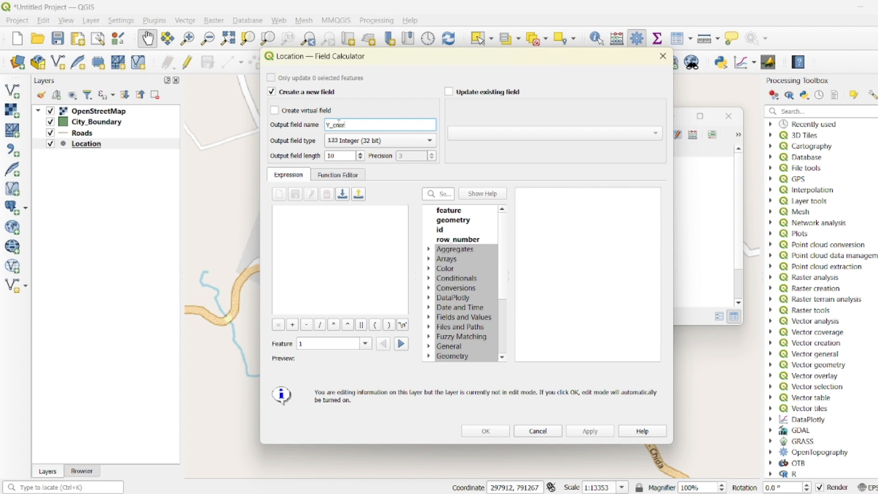
type("Y_coord")
left_click(423, 141)
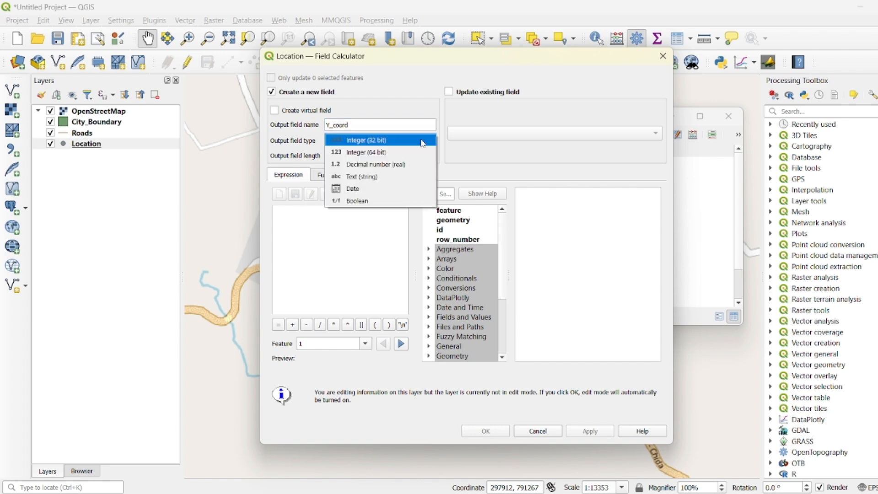
left_click(400, 166)
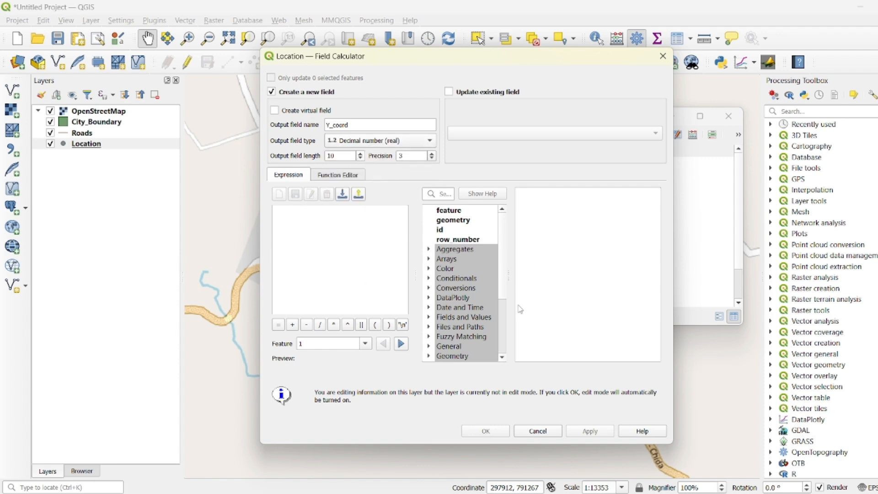
- Enter the expression $y, create the Y_coord field for all Location points, and look over the filled table
scroll(465, 306, "down", 1)
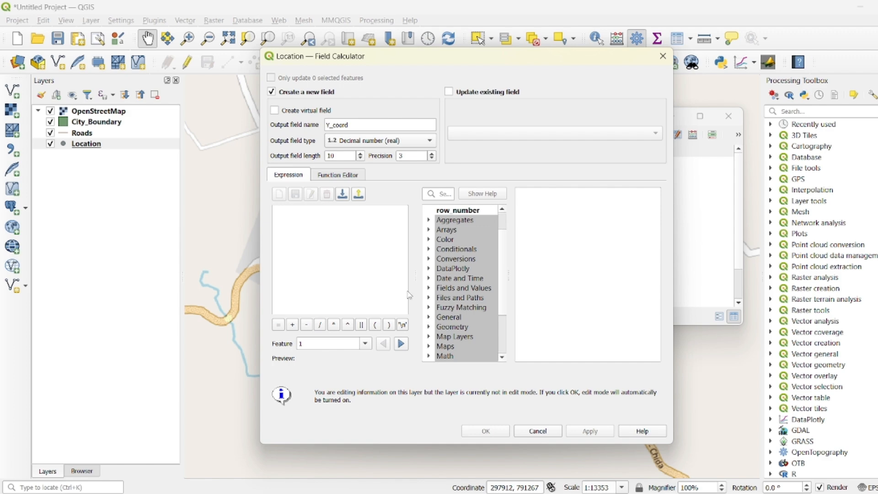
left_click(302, 216)
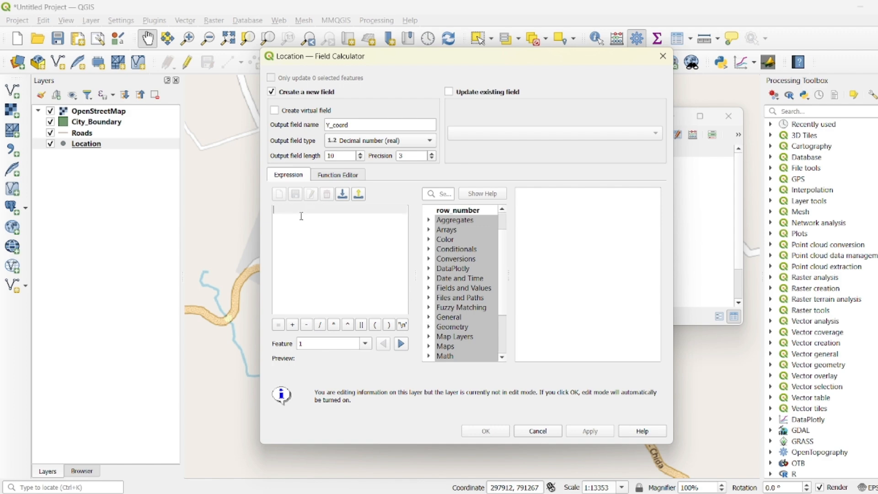
type("$y")
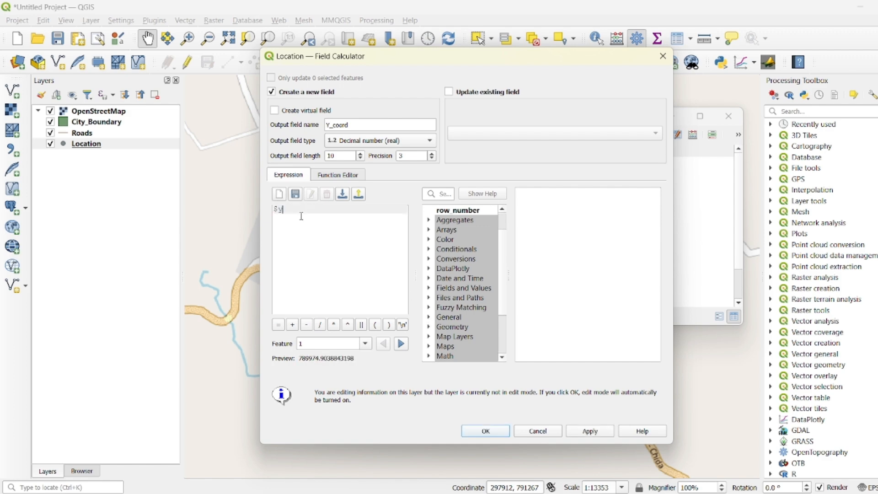
left_click(590, 430)
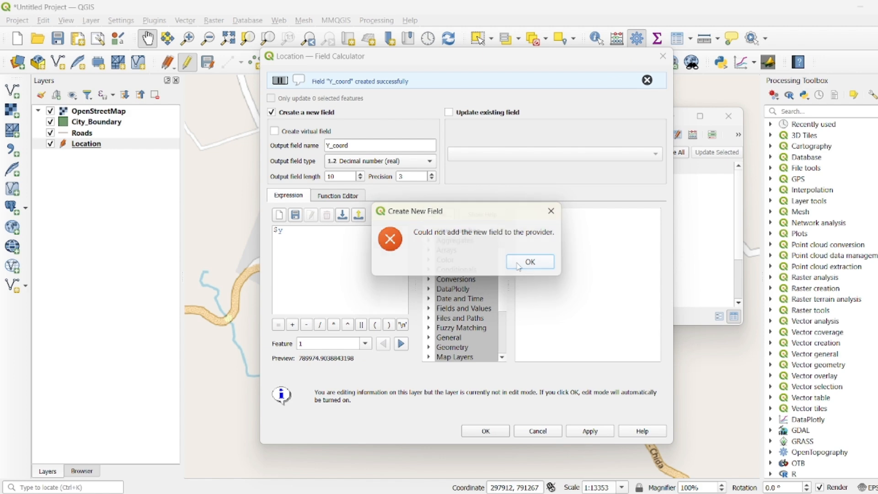
left_click(528, 261)
scroll(537, 209, "down", 1)
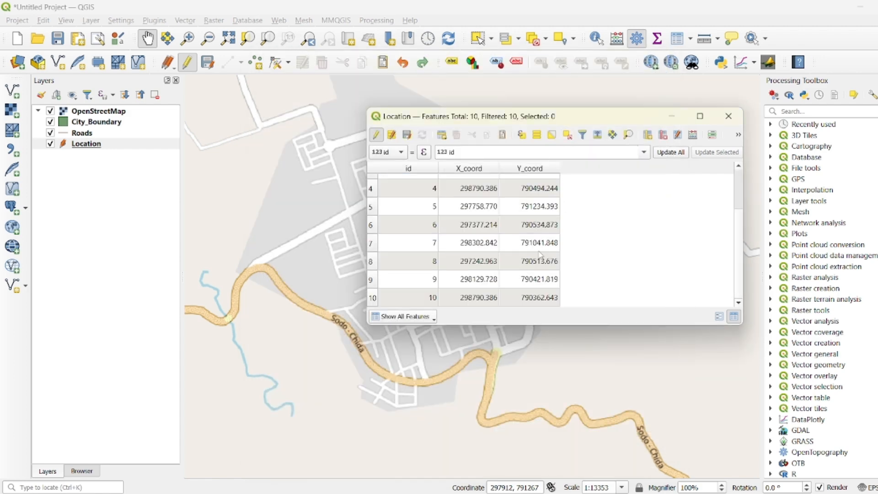
scroll(539, 252, "up", 1)
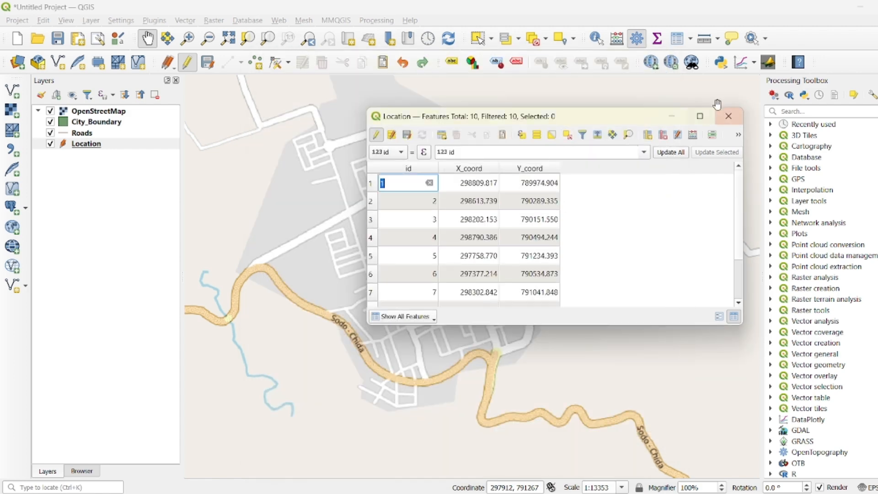
- Save the Y_coord values, end the Location layer's editing session, and close the attribute table
left_click(406, 134)
left_click(376, 135)
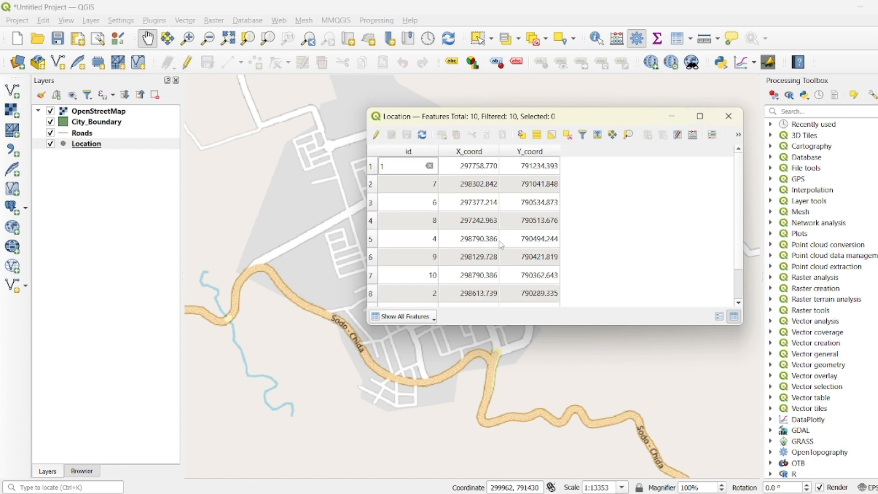
left_click(728, 116)
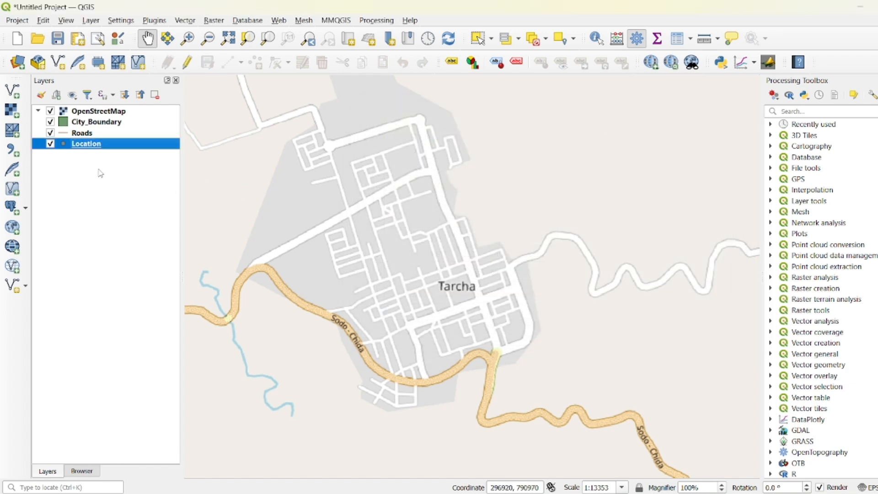
- Style the Location layer with Categorized symbology on the id field, classify all values, and remove the all-other-values category
right_click(90, 145)
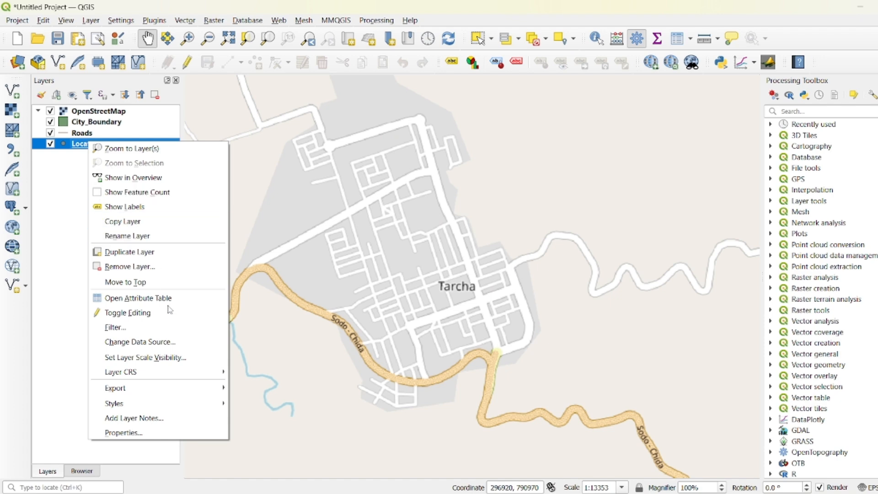
left_click(159, 432)
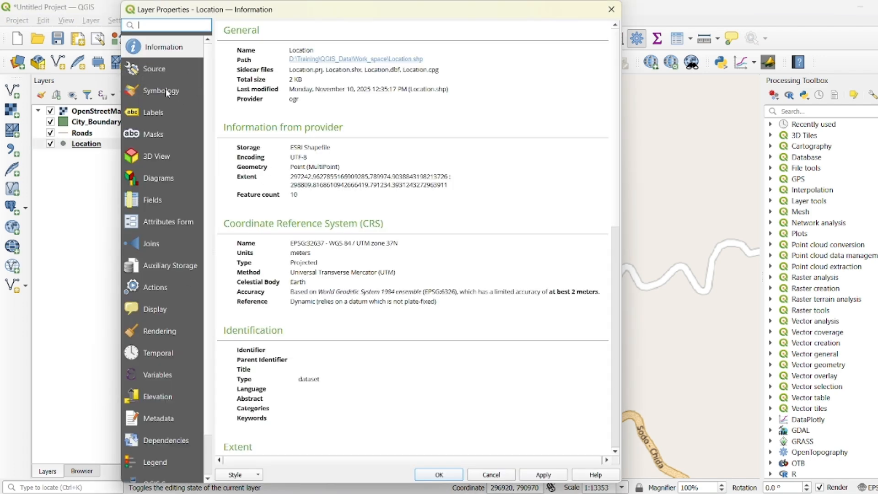
left_click(166, 92)
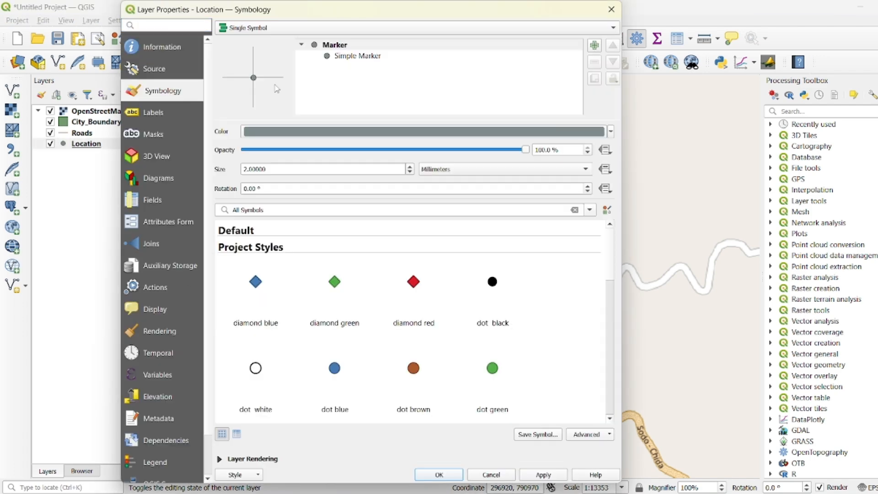
left_click(293, 30)
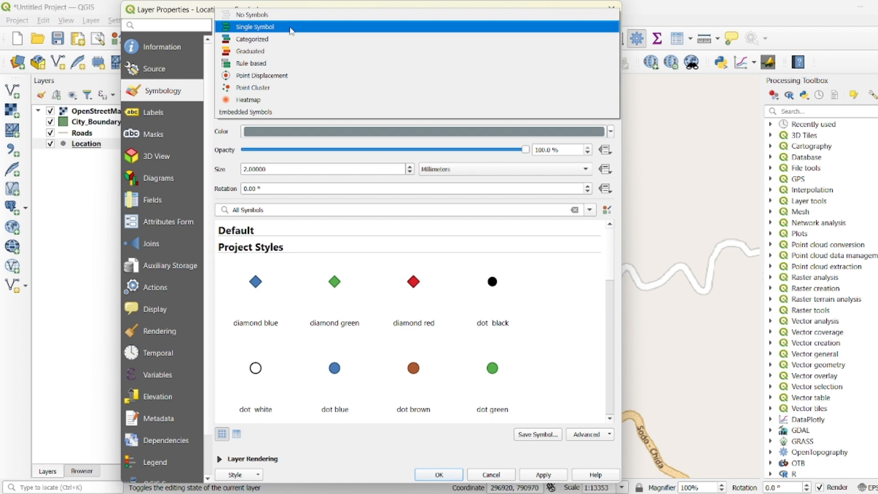
left_click(284, 40)
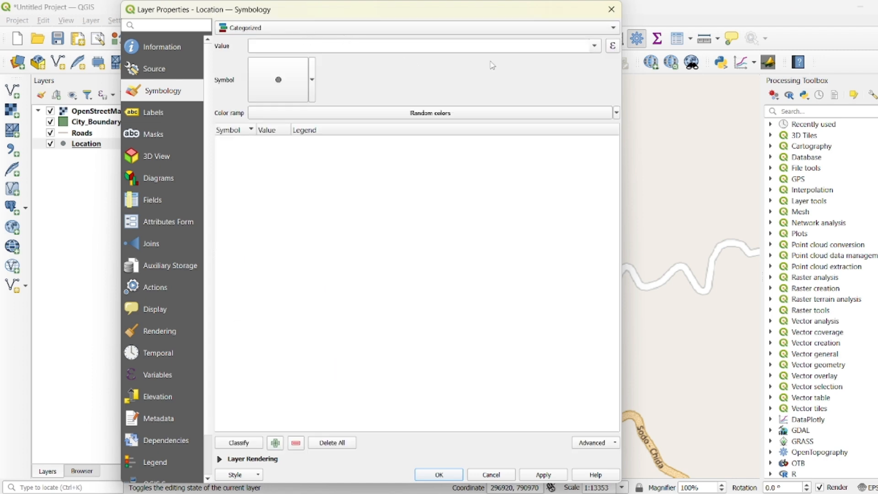
left_click(595, 46)
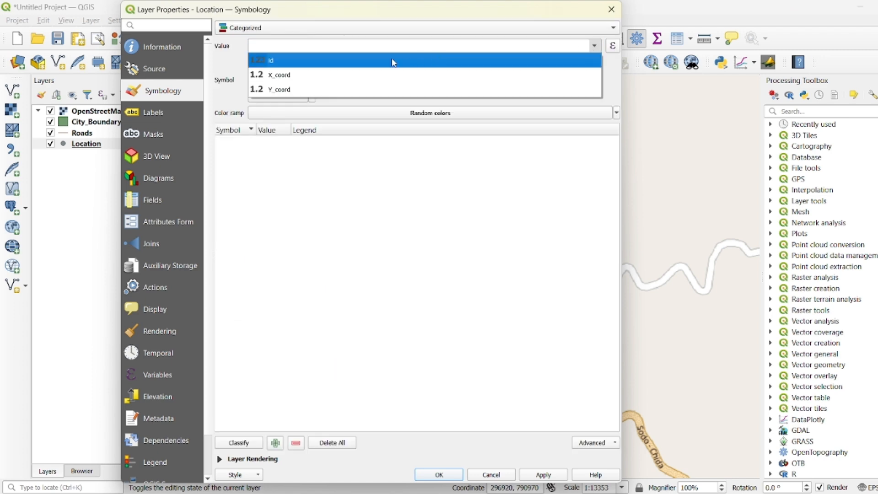
left_click(273, 64)
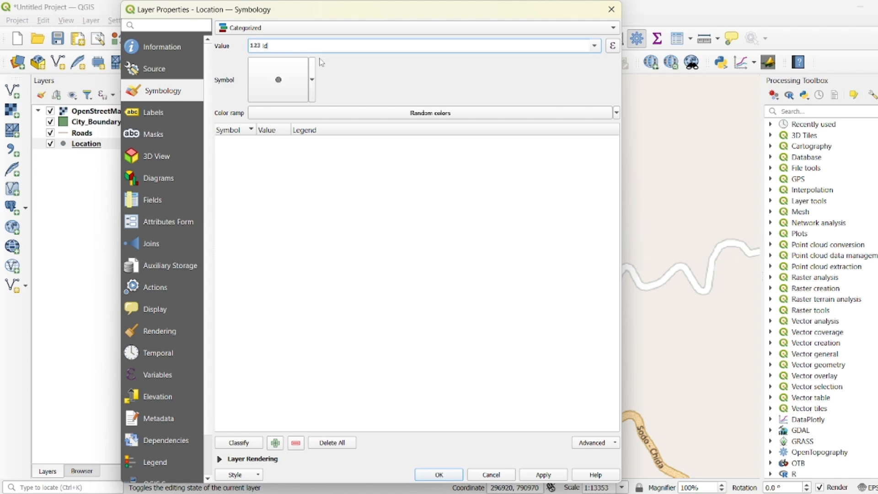
left_click(241, 444)
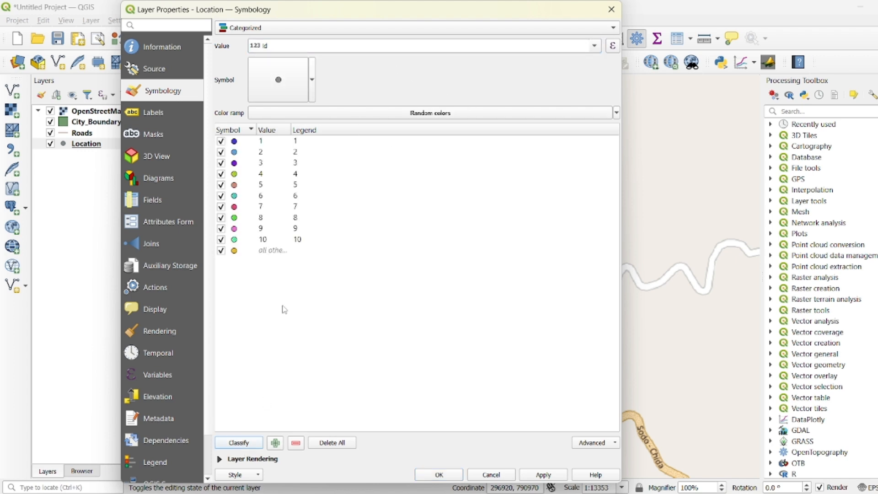
left_click(246, 252)
left_click(297, 443)
- Give category 1 the diamond green symbol and category 10 the diamond red symbol, and apply the Location layer's symbology
double_click(239, 144)
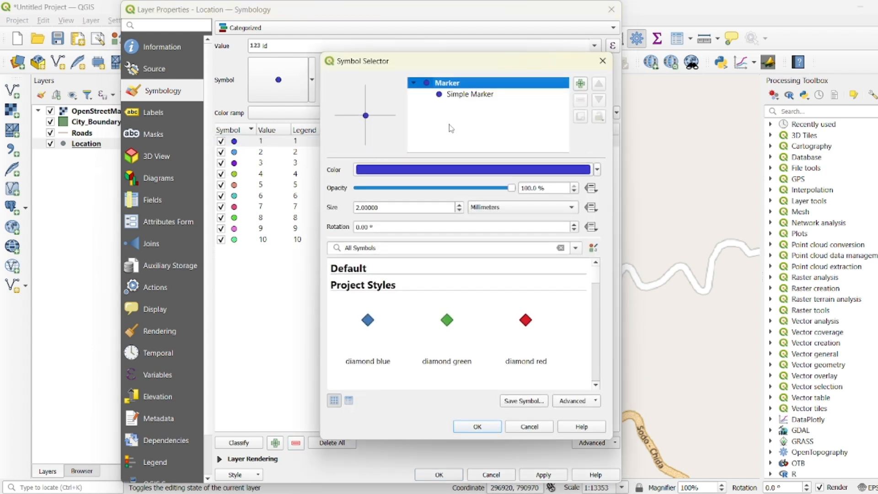
left_click(448, 320)
left_click(488, 430)
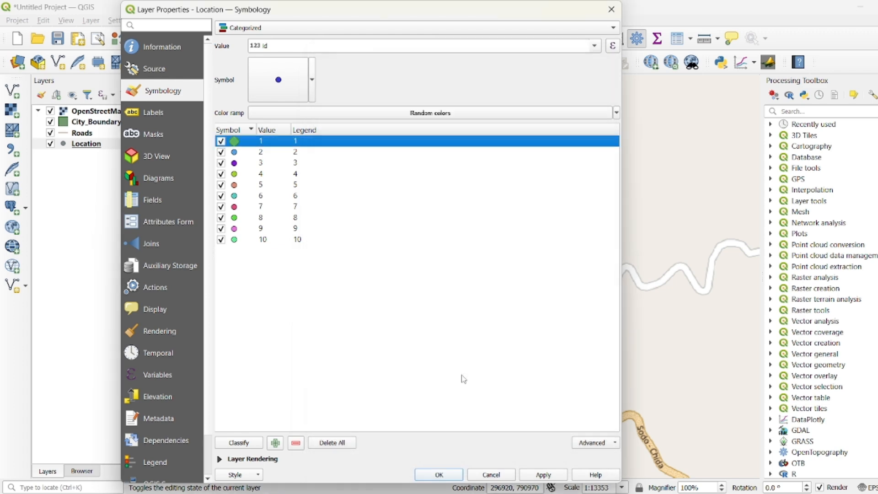
double_click(234, 239)
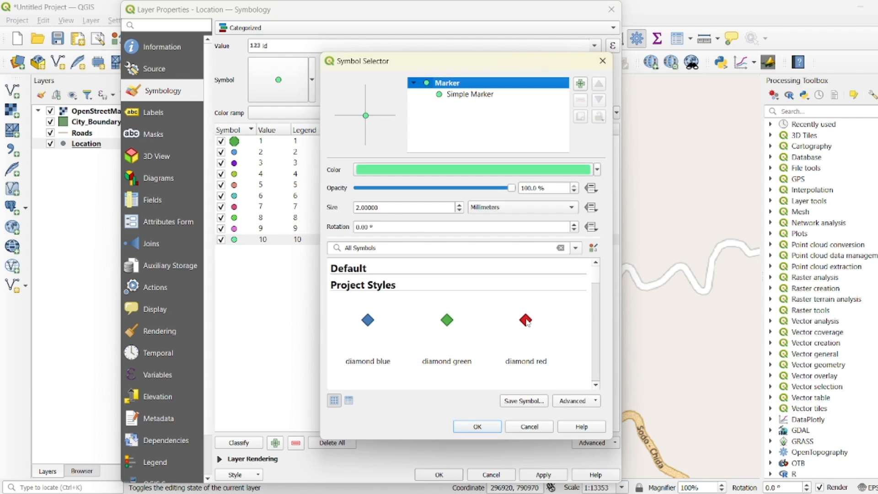
left_click(527, 321)
left_click(478, 427)
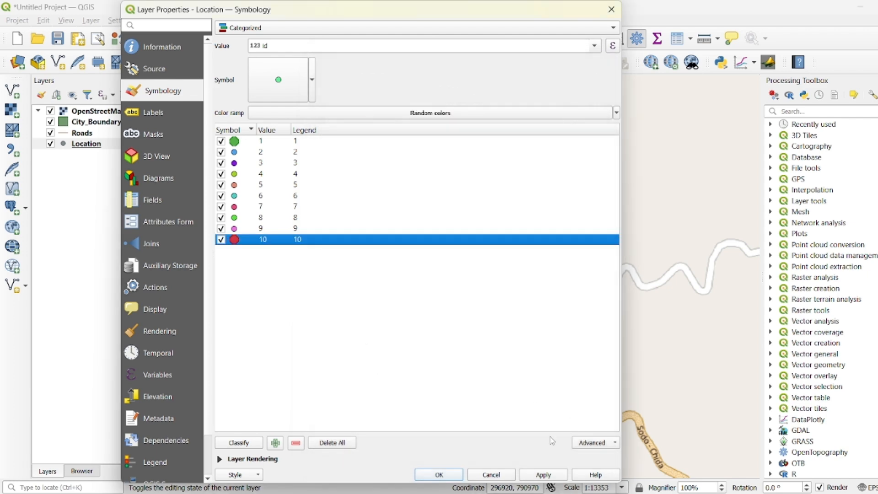
left_click(538, 478)
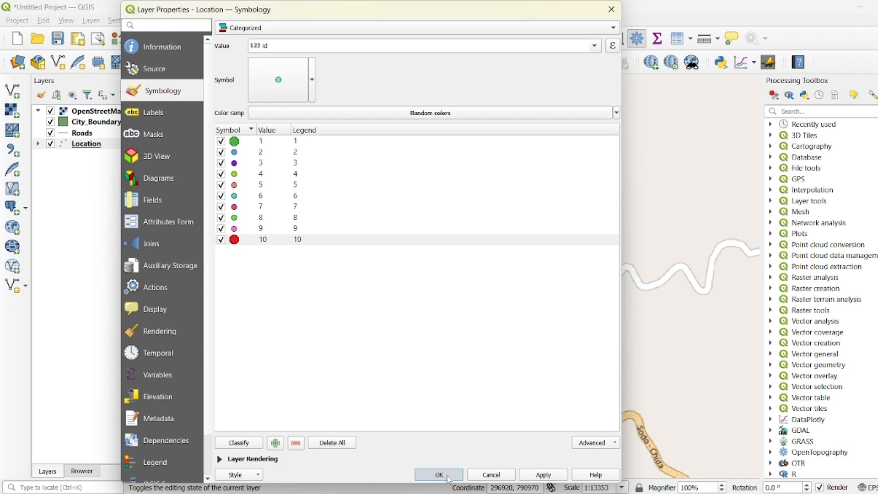
left_click(453, 478)
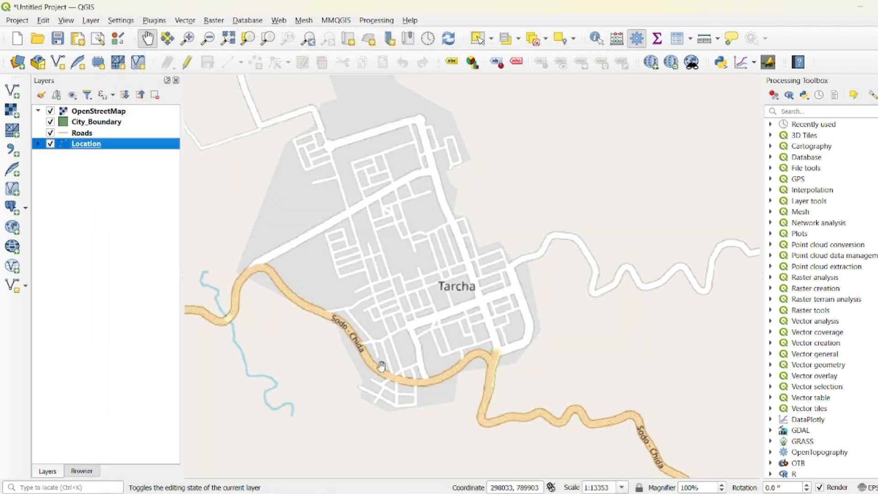
- Recheck the Location layer's categorized symbology and reapply it
right_click(90, 145)
left_click(142, 429)
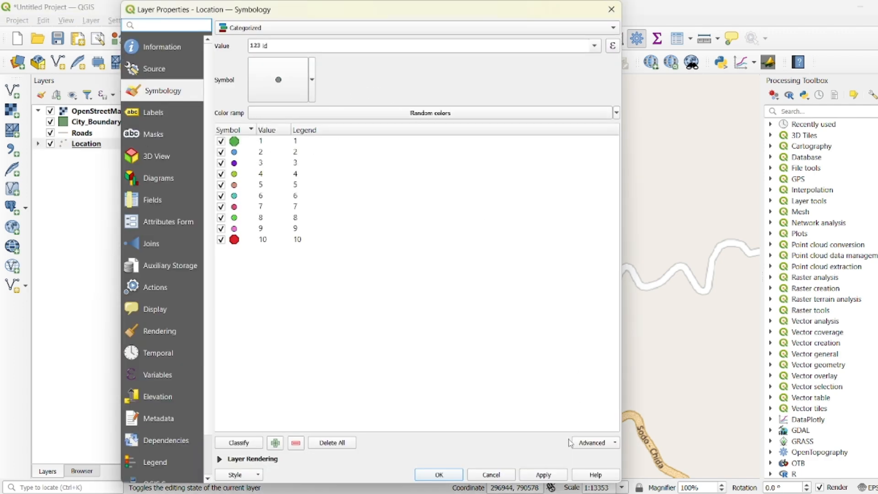
left_click(526, 476)
left_click(439, 475)
- Move the OpenStreetMap layer beneath the Location layer in the layer order and look over the styled points on the map
left_click_drag(106, 115, 106, 174)
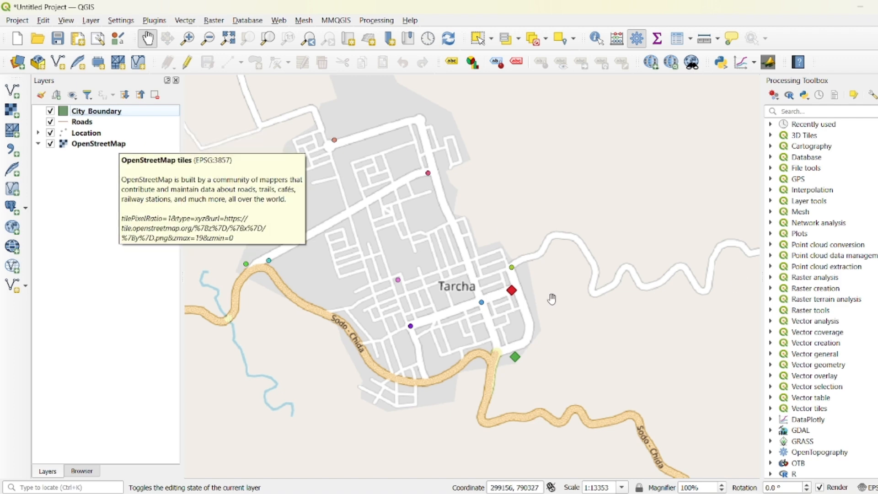
scroll(465, 297, "up", 1)
scroll(451, 300, "down", 1)
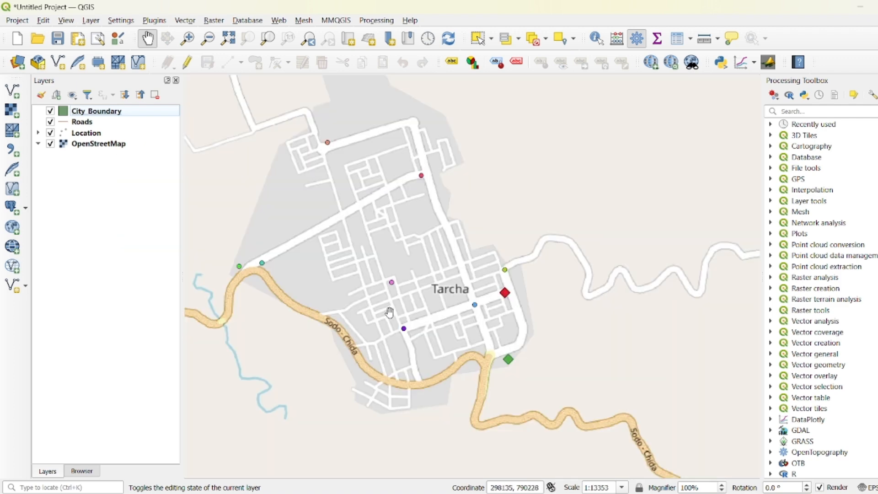
left_click_drag(414, 225, 444, 258)
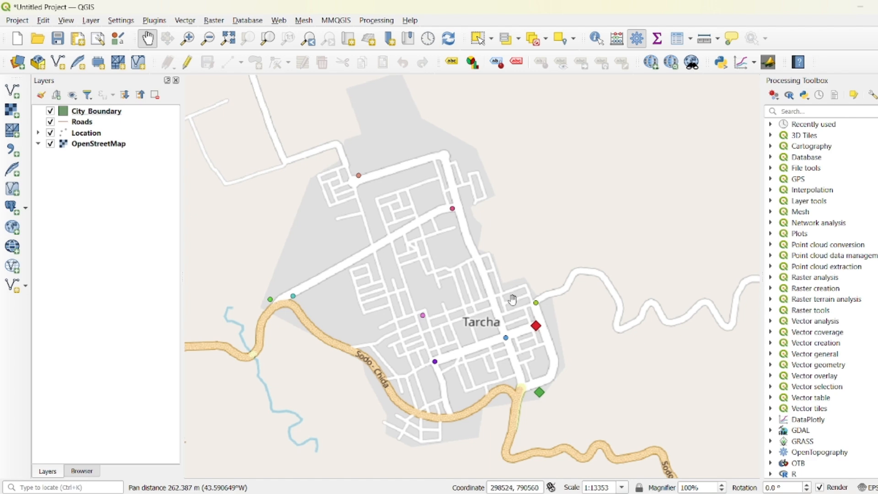
scroll(474, 311, "up", 1)
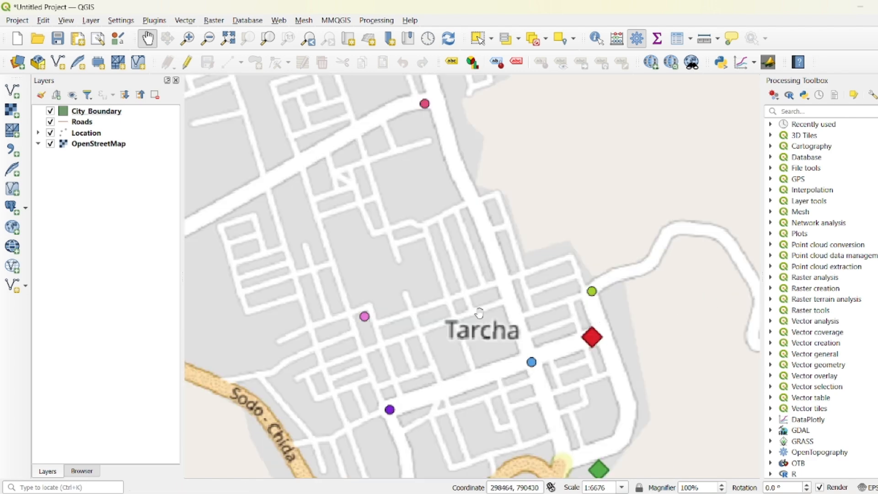
scroll(475, 312, "down", 1)
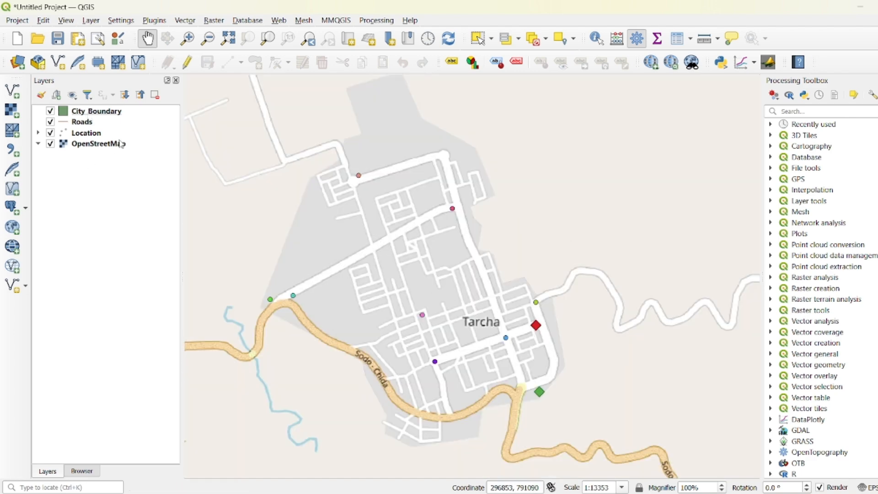
mouse_move(154, 134)
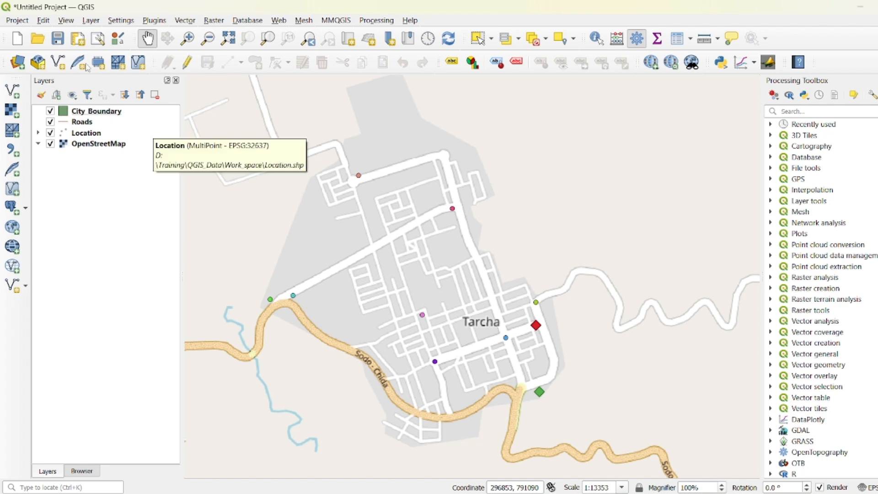
- Start an editing session on the Roads layer and activate the Add Line Feature tool
left_click(83, 123)
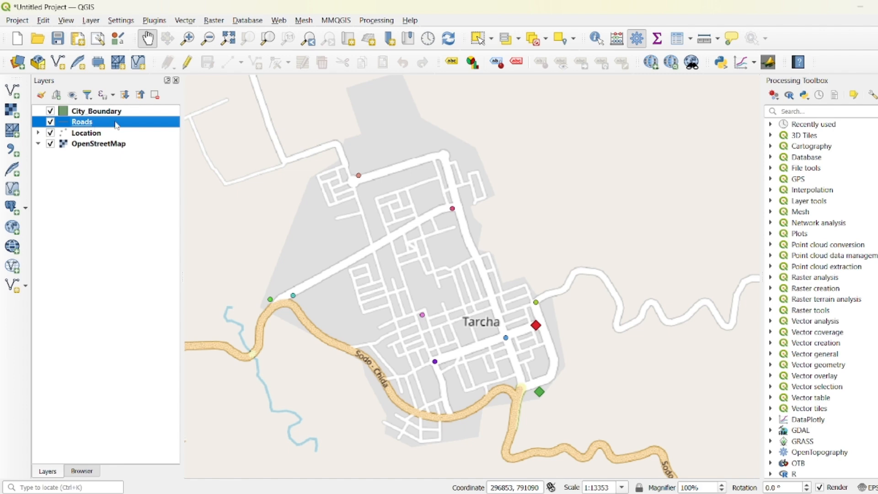
mouse_move(114, 125)
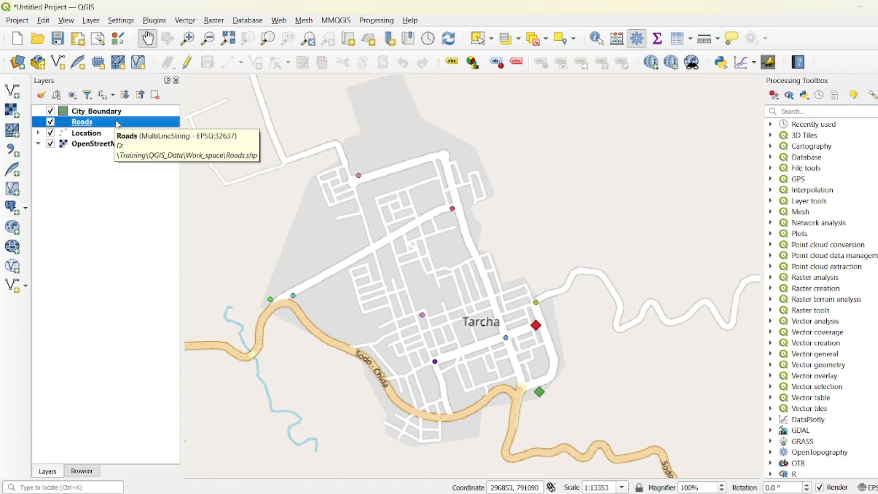
left_click(189, 66)
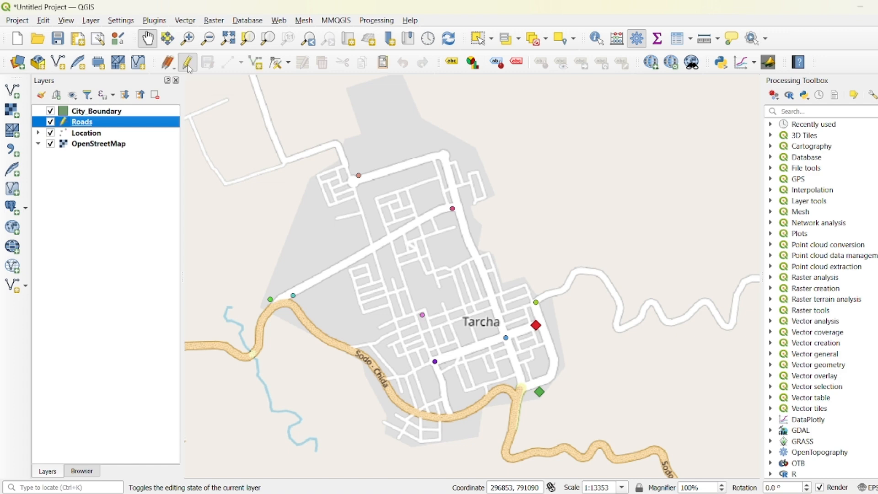
left_click(256, 62)
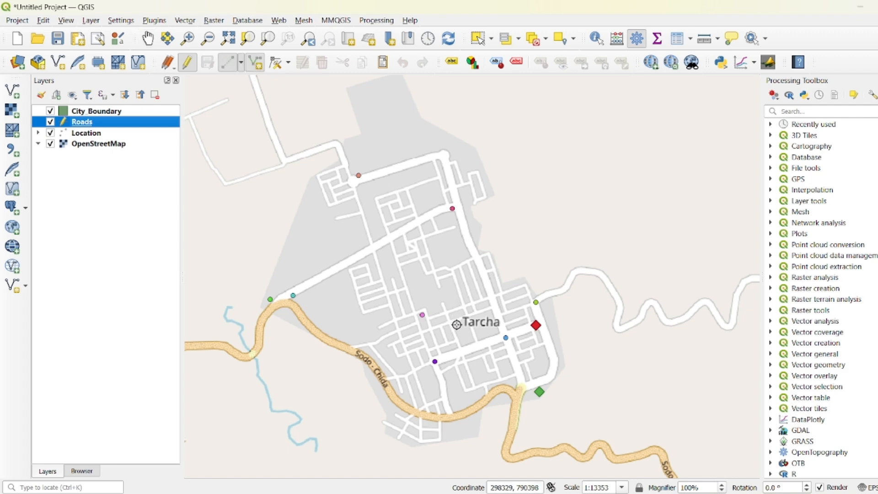
scroll(268, 306, "up", 1)
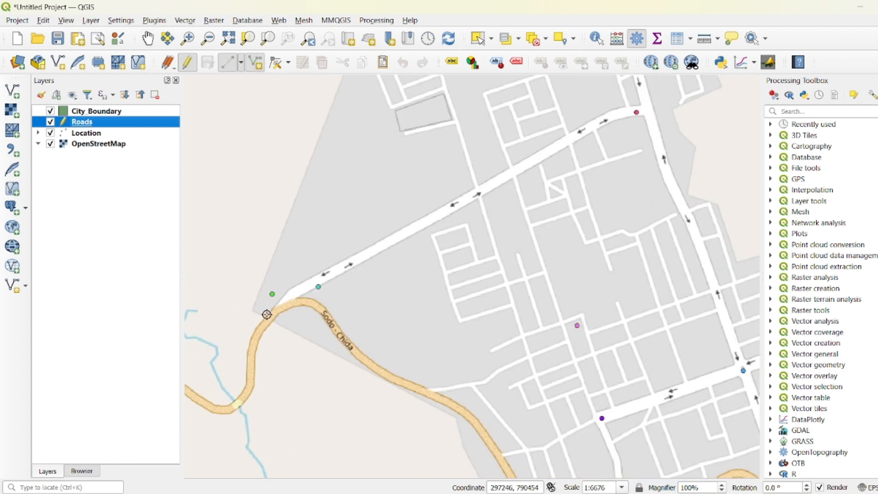
scroll(275, 313, "up", 1)
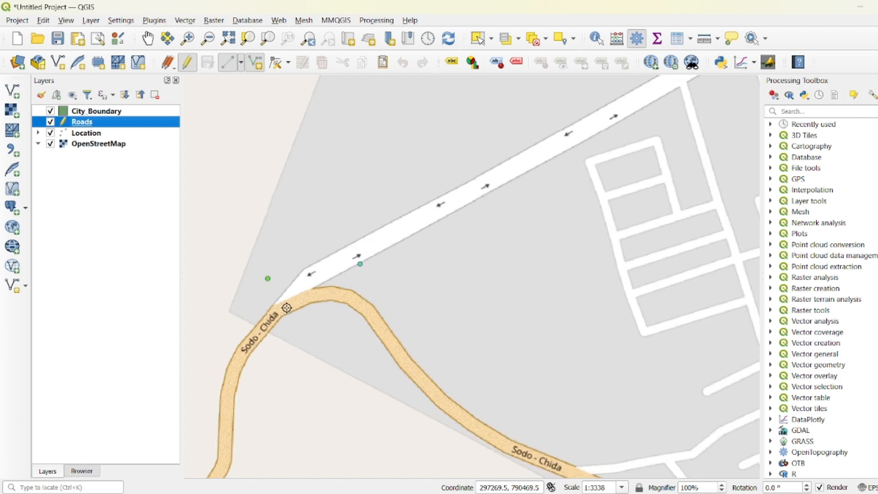
- Open the project's snapping options and set the overlap mode to Avoid Overlap on Active Layer
left_click(18, 21)
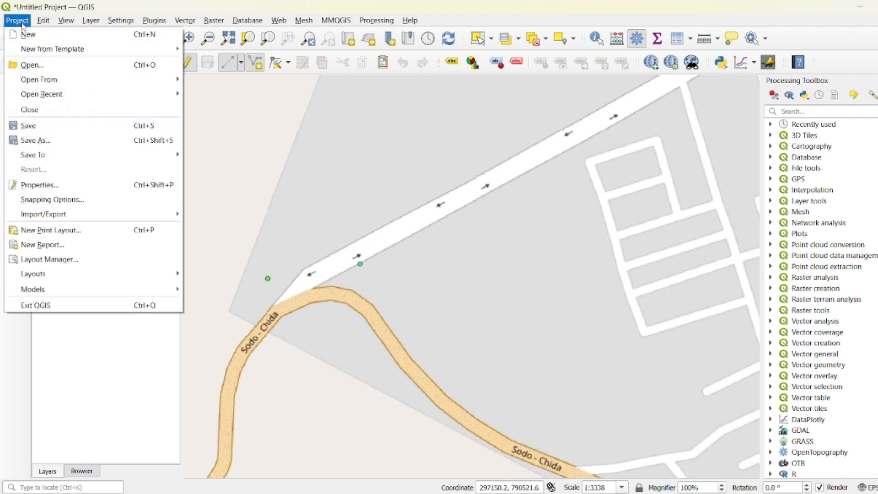
left_click(74, 202)
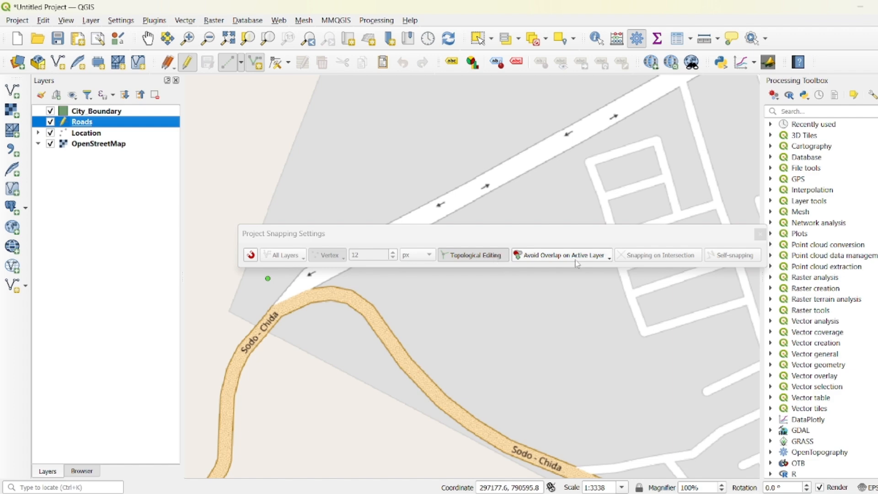
left_click(600, 259)
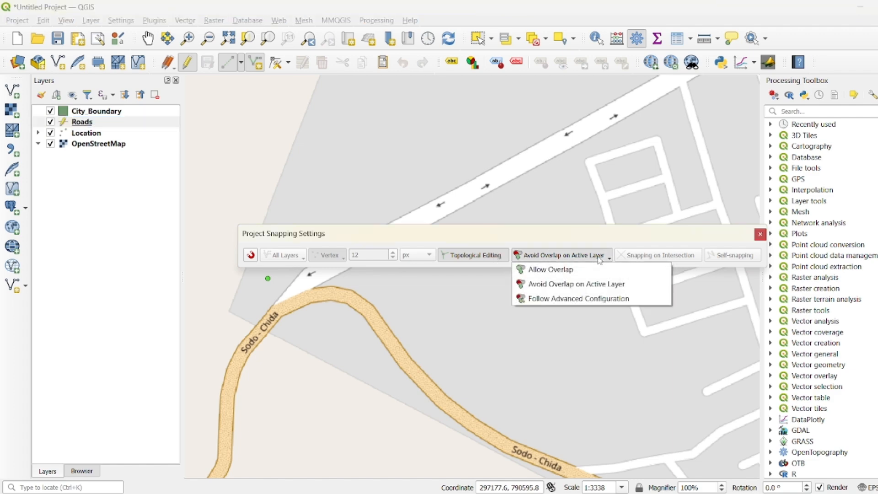
left_click(577, 286)
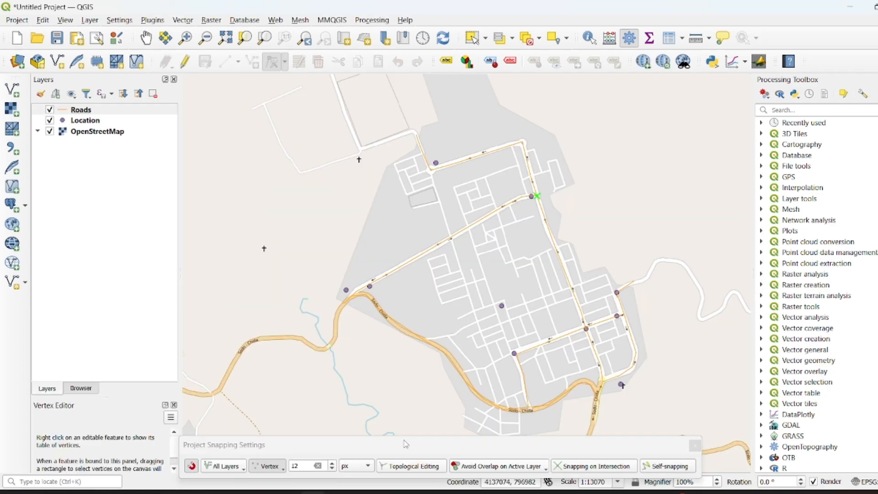
- Show the Snapping Toolbar in the main window and switch snapping off
left_click_drag(405, 445, 406, 315)
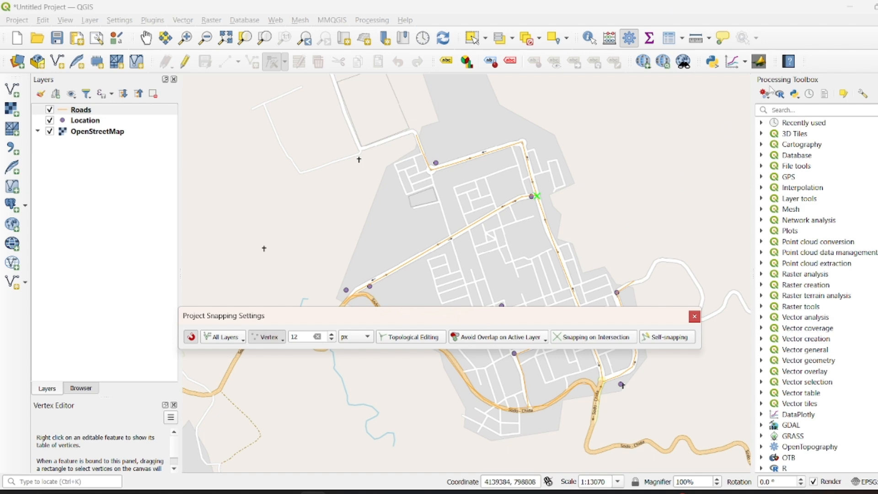
right_click(771, 24)
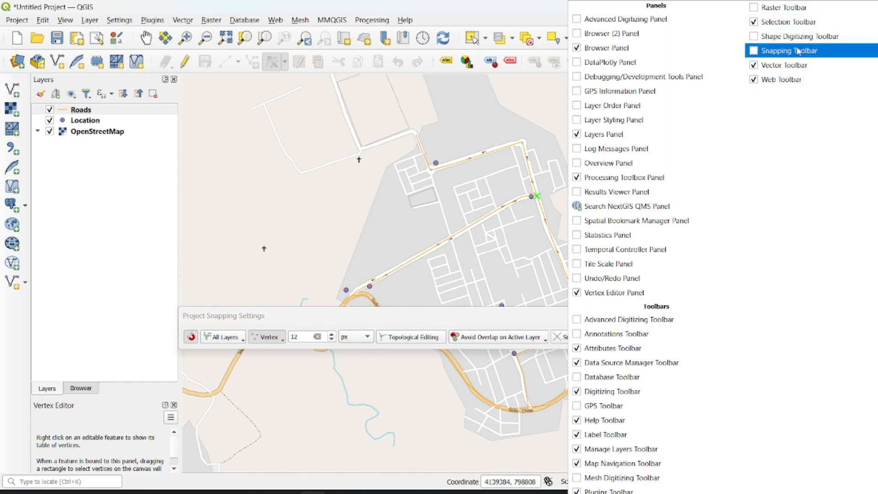
left_click(754, 51)
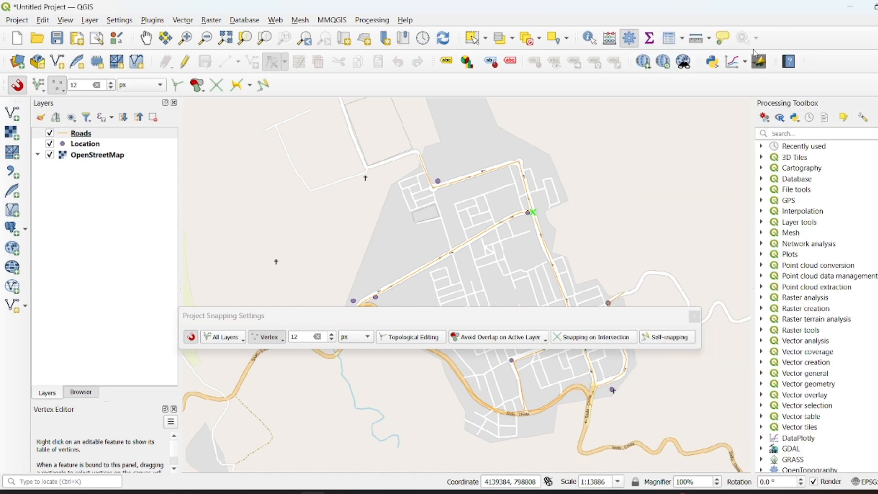
left_click(17, 86)
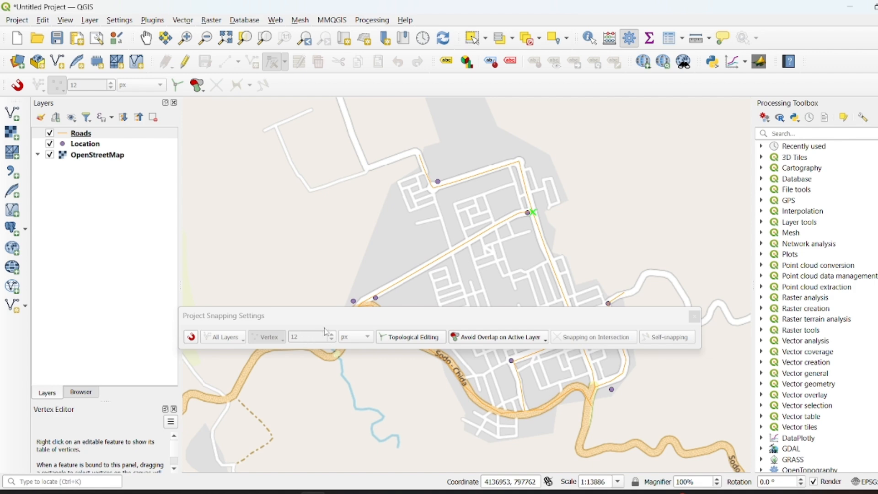
- Try switching project snapping on and off and review the available tolerance units
left_click(18, 85)
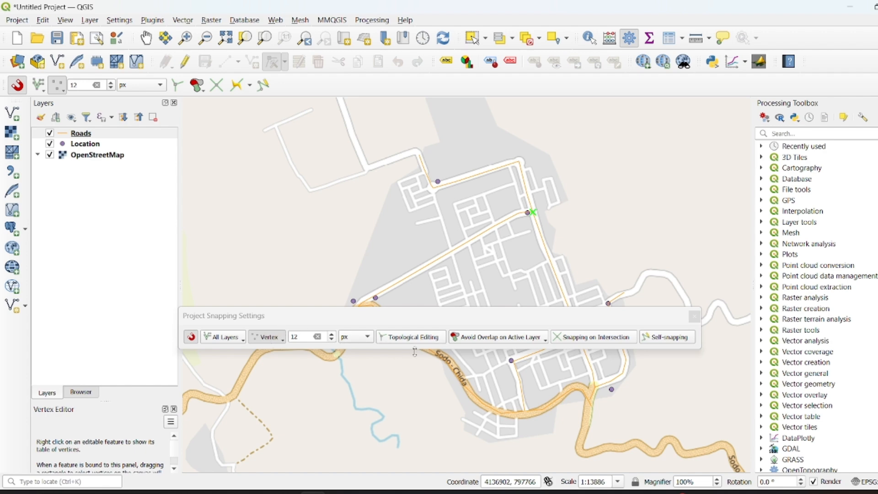
left_click(368, 339)
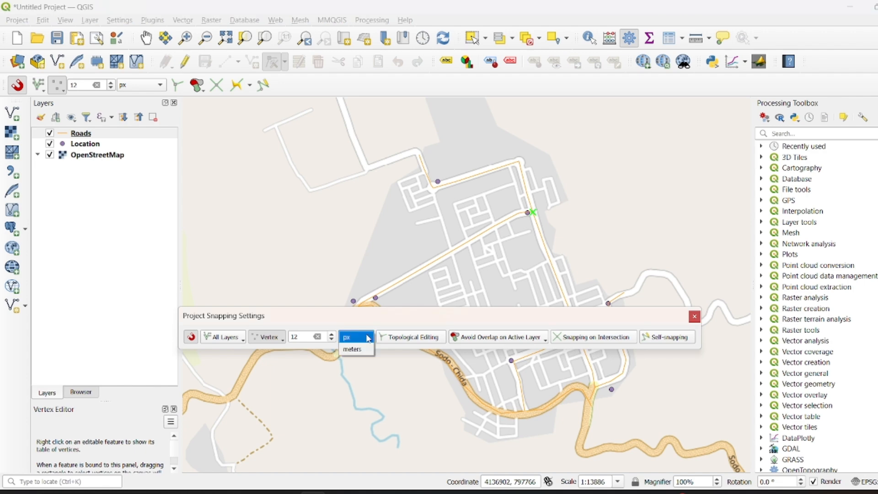
left_click(369, 339)
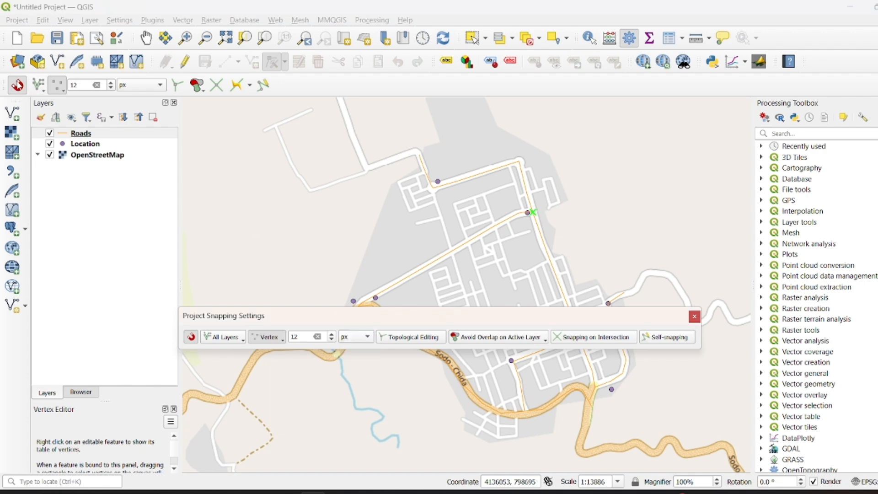
left_click(17, 84)
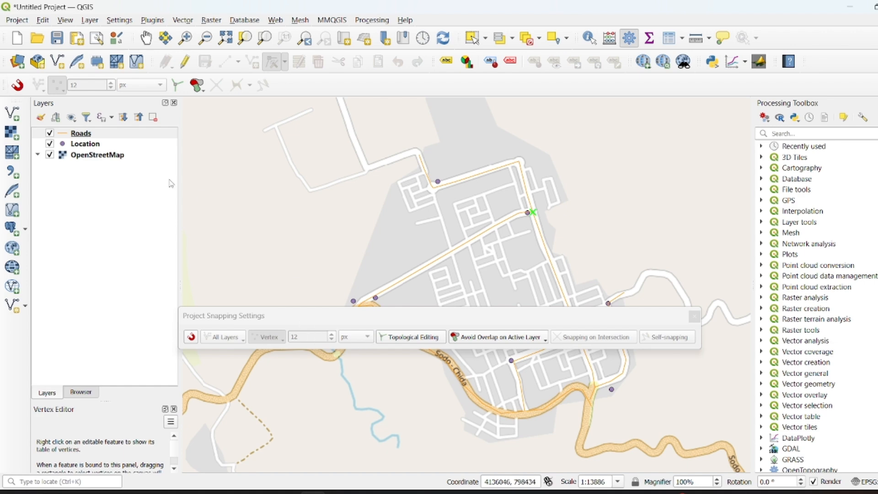
left_click(17, 85)
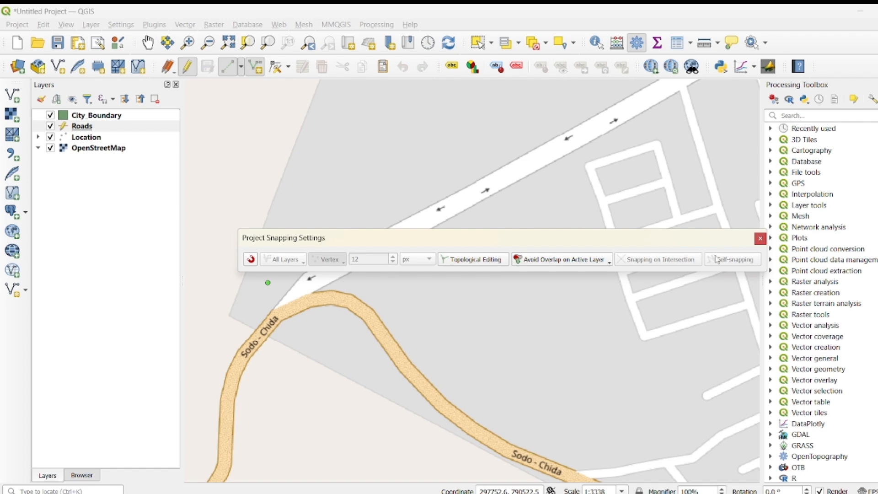
- Digitize the straight road running northeast from the Sodo - Chida road to the main north-south road and give it id 1
left_click_drag(653, 239, 615, 34)
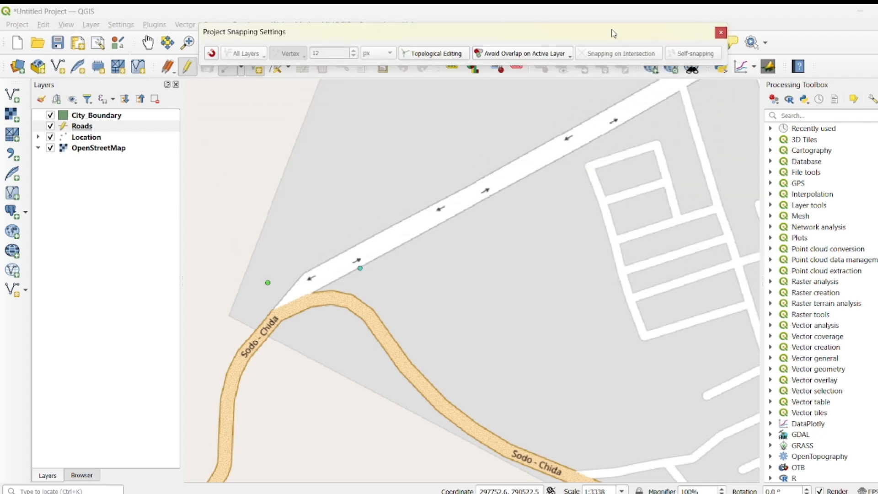
scroll(275, 308, "down", 1)
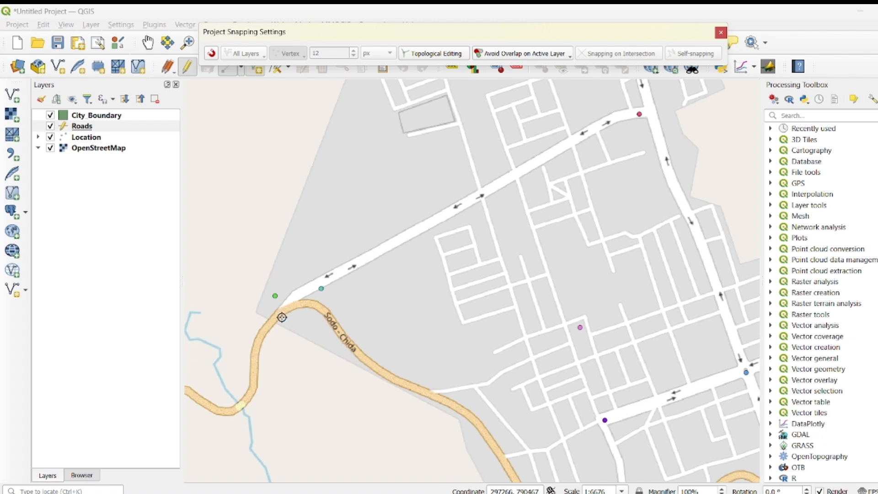
scroll(275, 320, "up", 1)
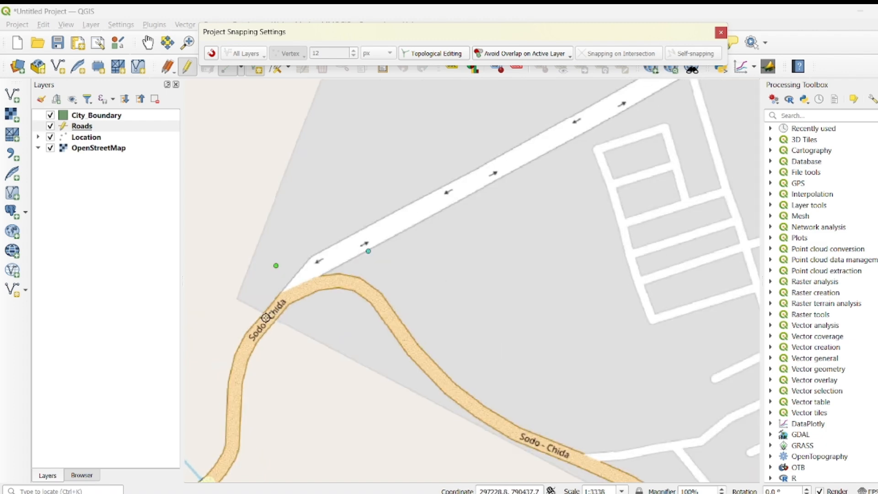
left_click(274, 315)
left_click(314, 271)
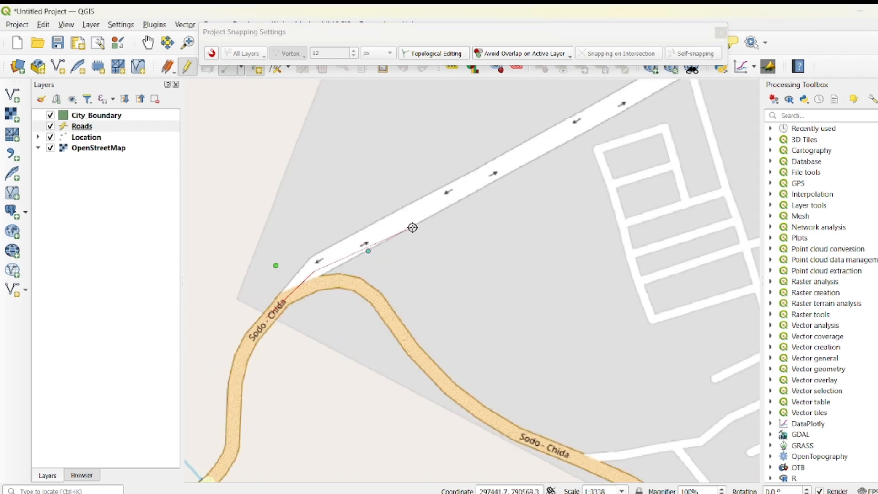
scroll(490, 180, "down", 4)
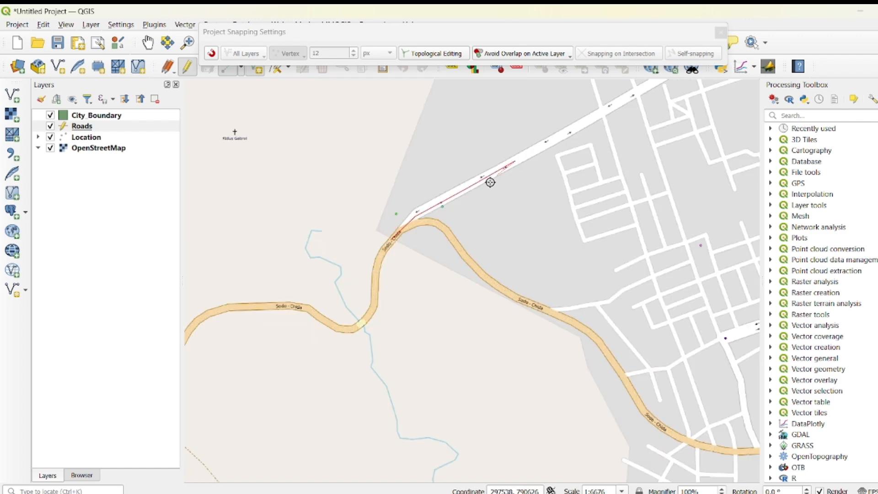
scroll(524, 174, "up", 3)
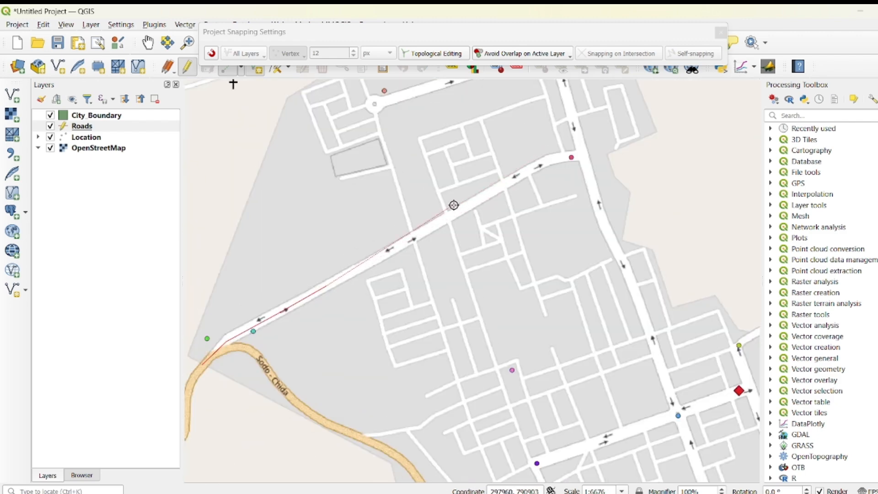
left_click(553, 157)
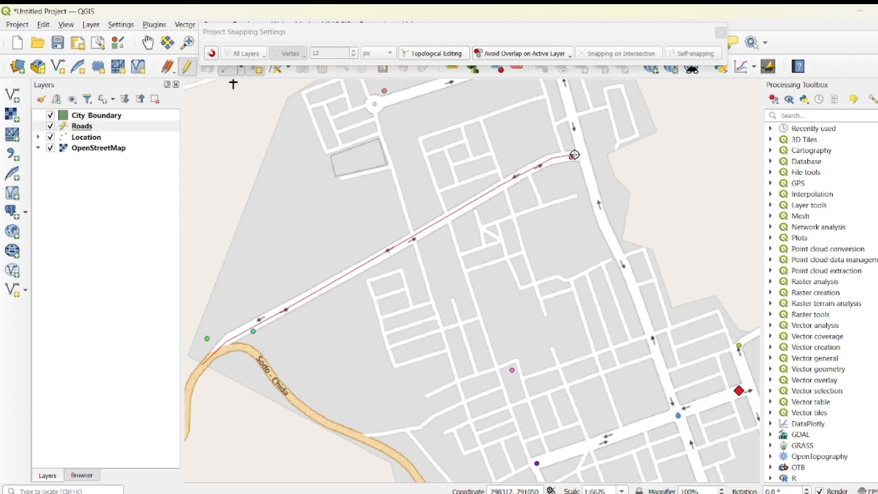
right_click(574, 155)
type("1")
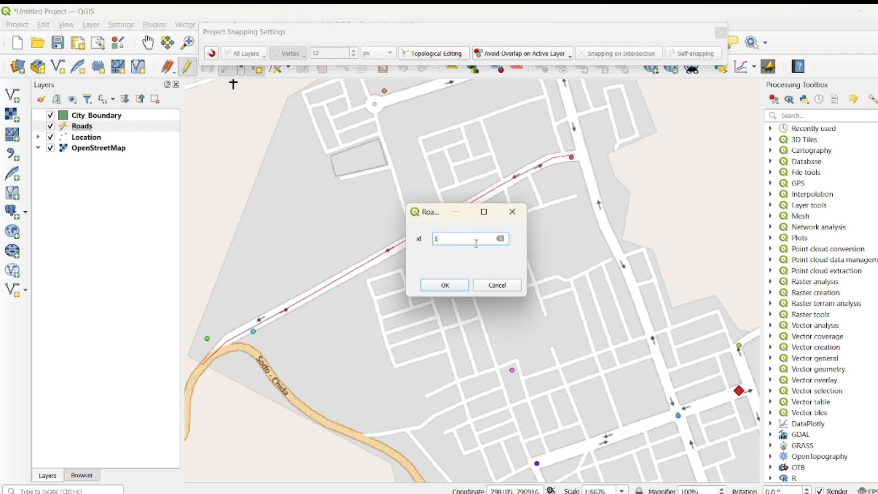
left_click(445, 285)
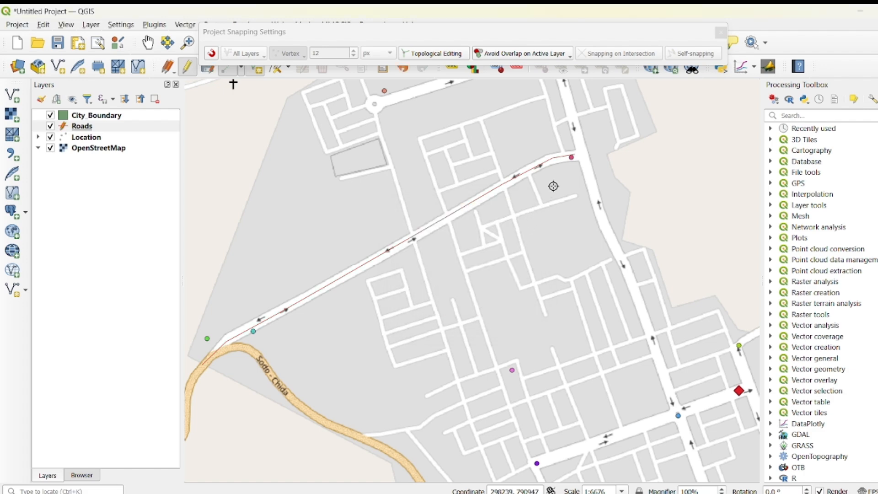
- Start a second road line at the bend northwest of the roundabout and trace it through the roundabout to the northeast corner
scroll(585, 148, "up", 1)
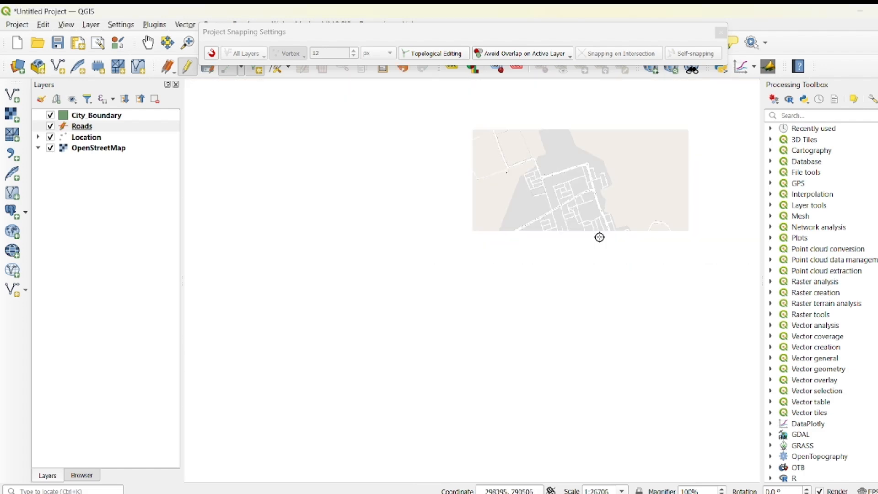
scroll(597, 190, "down", 1)
scroll(534, 158, "up", 1)
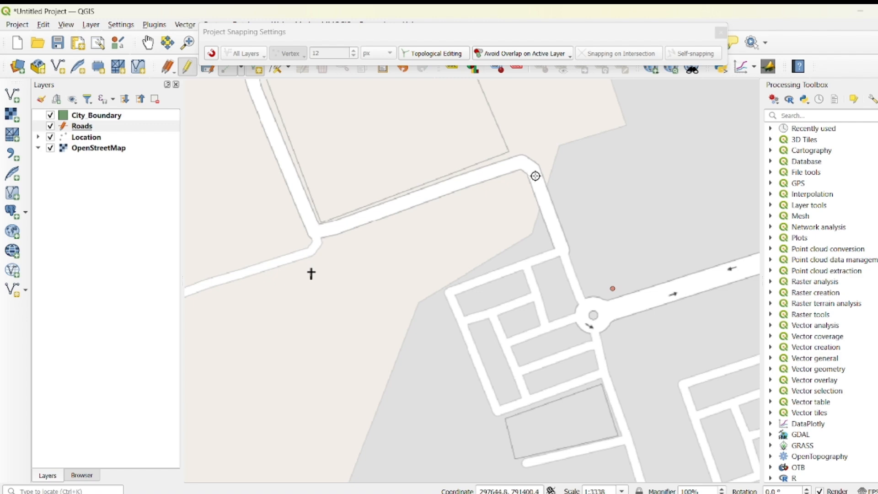
left_click(536, 177)
left_click(591, 309)
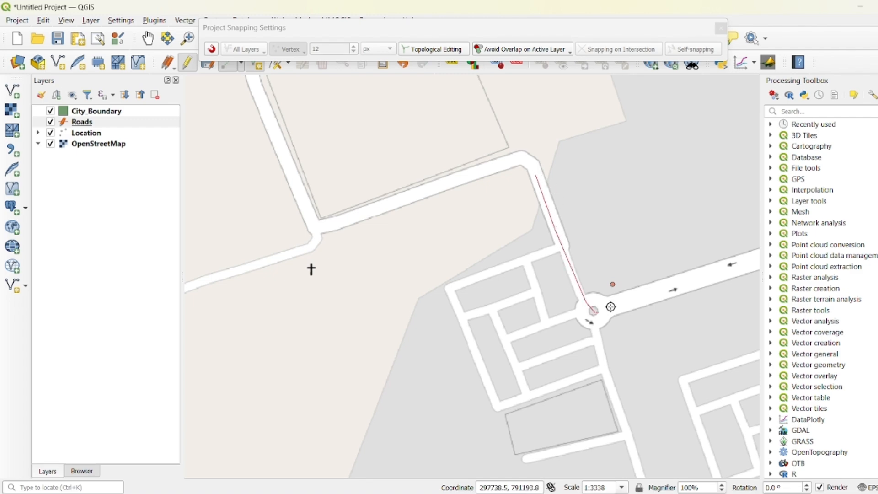
scroll(672, 289, "down", 3)
scroll(640, 291, "up", 2)
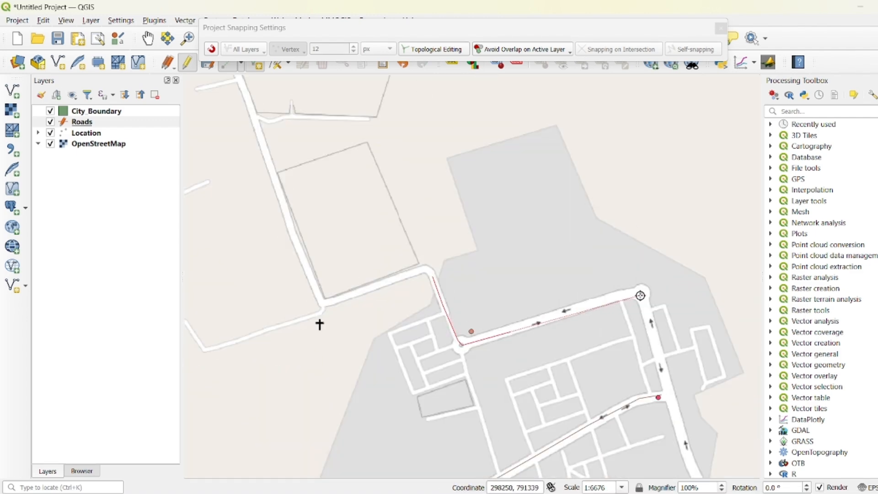
left_click(641, 292)
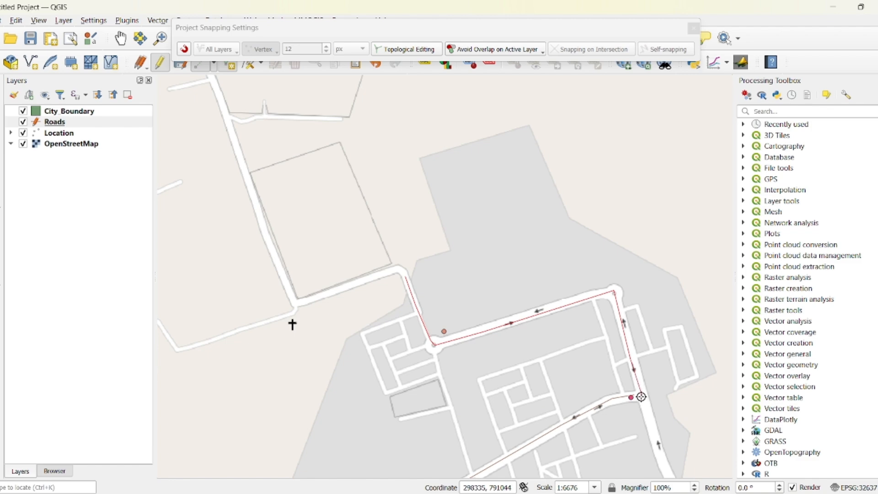
- Continue the line south along Tarcha's main road to the Sodo - Chida junction and finish the road feature
scroll(639, 398, "down", 3)
scroll(650, 418, "up", 4)
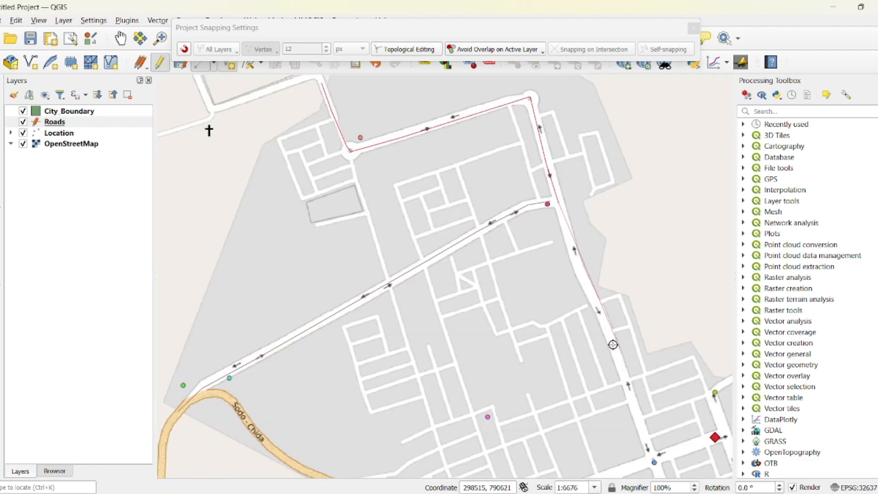
scroll(598, 304, "down", 2)
left_click(629, 375)
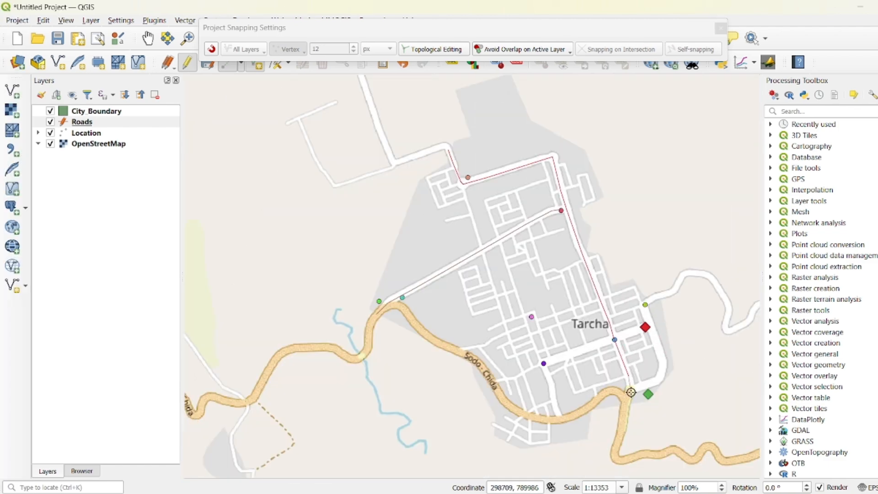
left_click(632, 391)
right_click(626, 405)
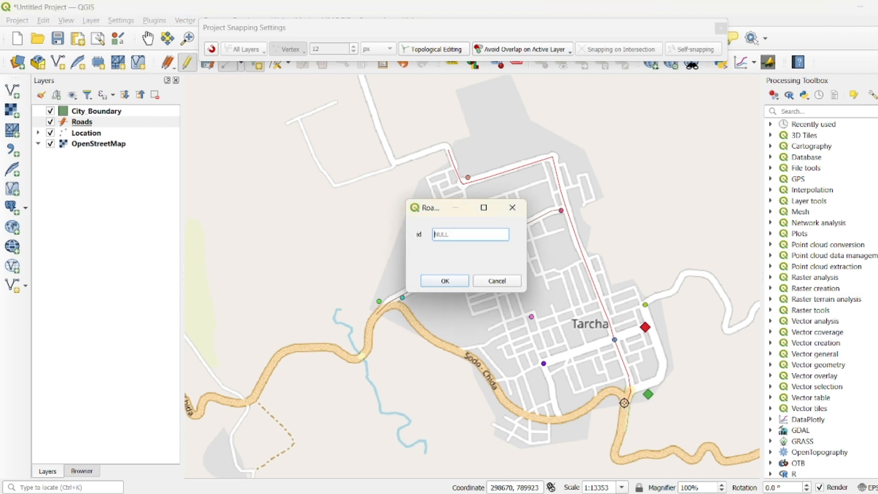
left_click(443, 280)
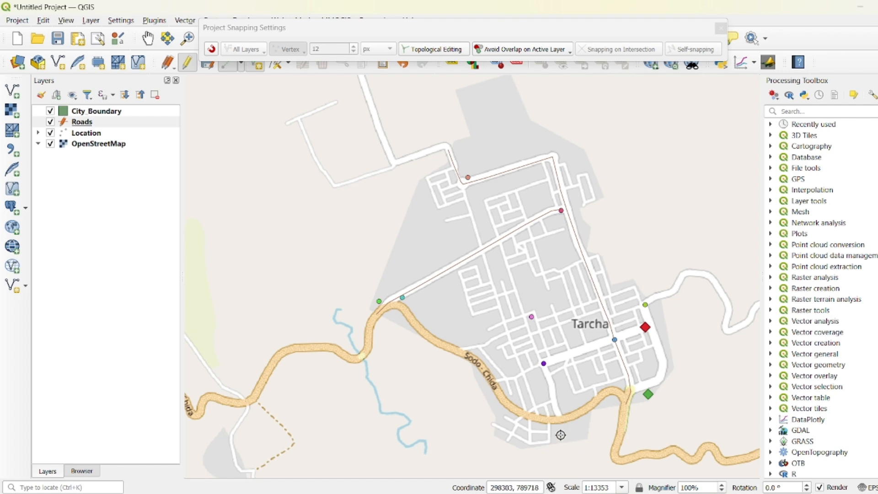
- Digitize the Sodo - Chida road along Tarcha's southern edge, from the southeast junction to the first road's western start, with id 3
left_click(628, 411)
left_click(607, 393)
left_click(577, 414)
left_click(533, 418)
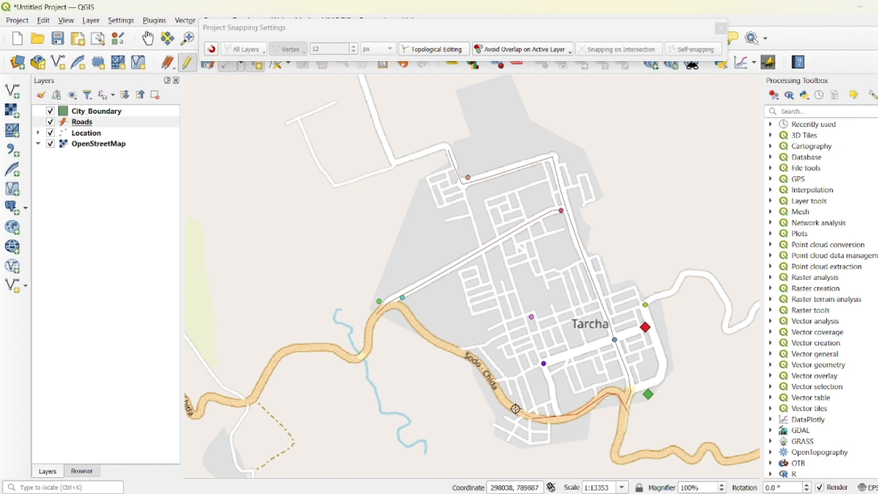
left_click(514, 408)
left_click(495, 391)
left_click(475, 364)
left_click(445, 344)
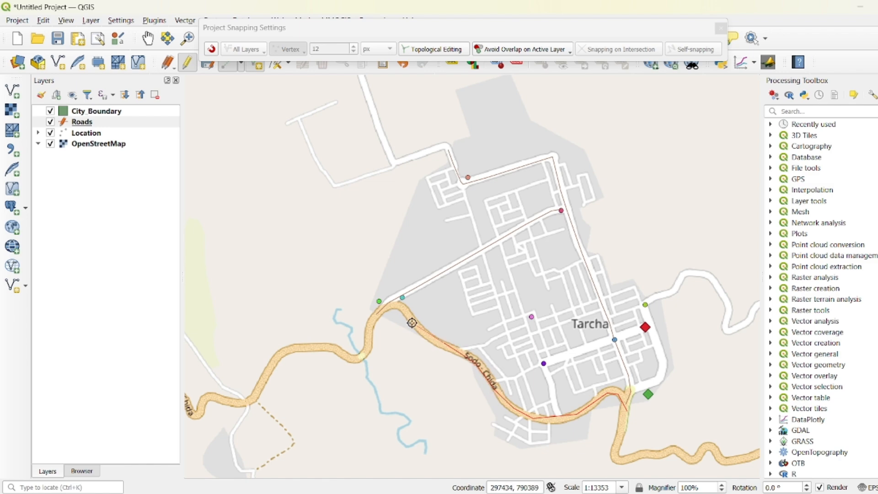
left_click(413, 322)
left_click(379, 315)
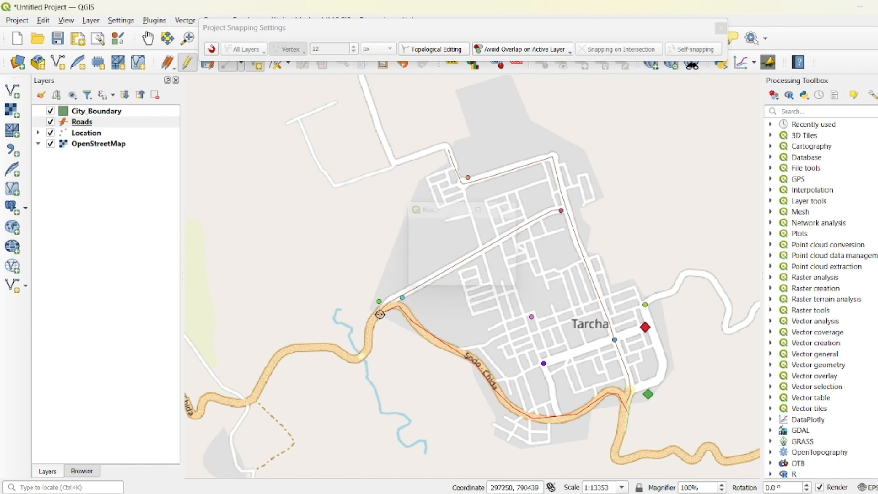
right_click(380, 314)
type("3")
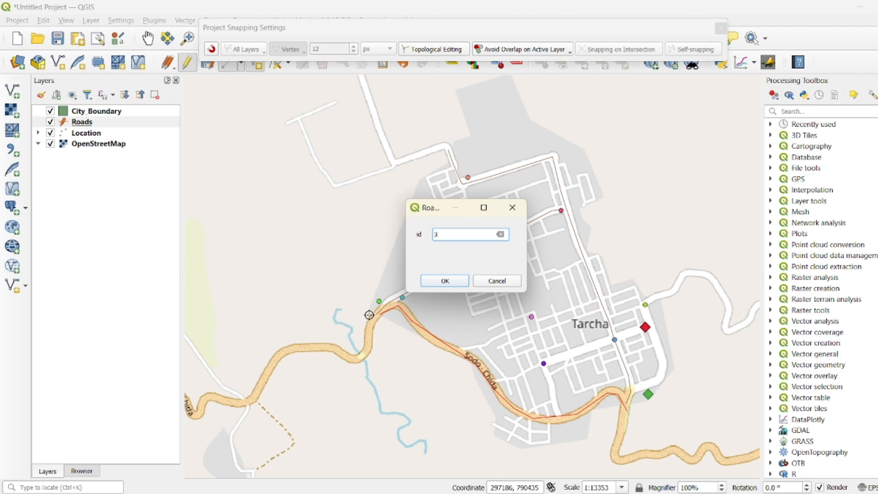
left_click(443, 281)
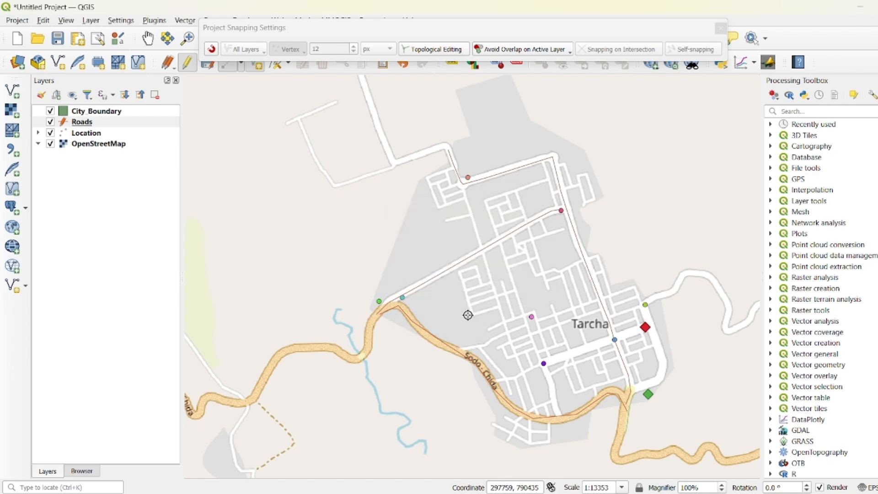
- Digitize the road from the Sodo - Chida road north to the purple point and east to the blue point, with id 4
left_click(559, 417)
left_click(544, 363)
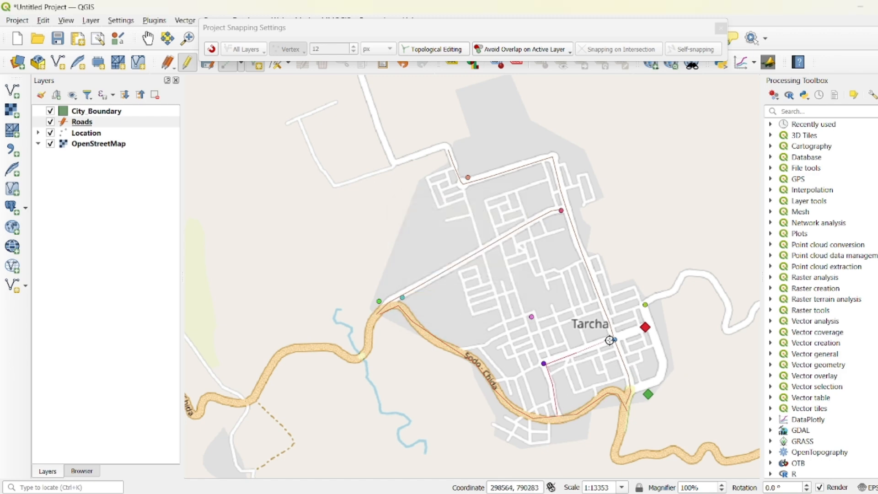
left_click(612, 340)
right_click(612, 339)
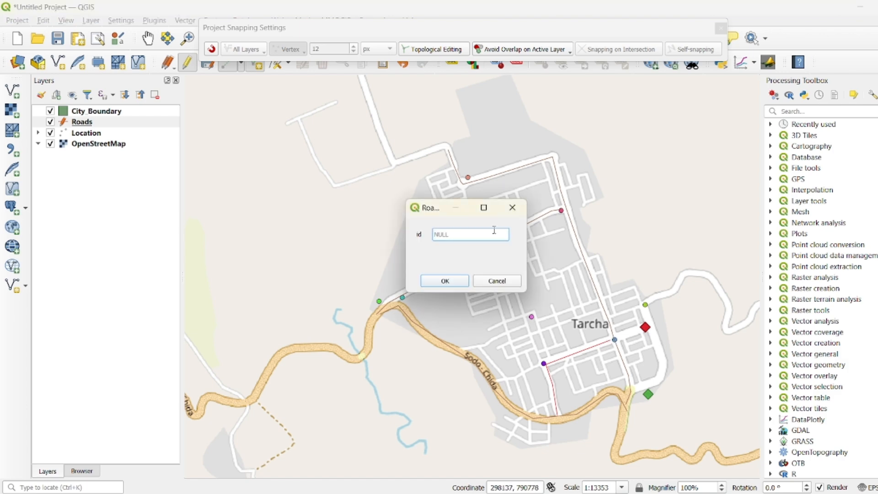
type("4")
left_click(445, 281)
- Digitize the road from the blue point past the red diamond and north to the yellow-green point, ending on the eastern road
left_click(615, 340)
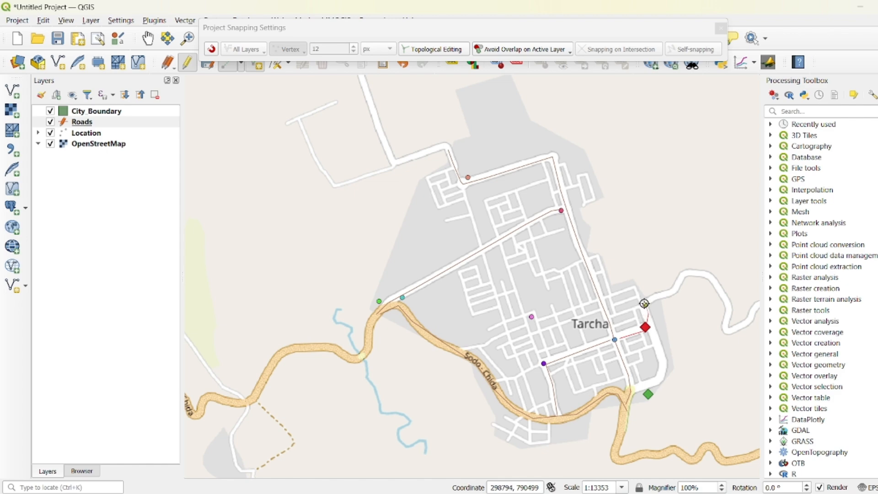
left_click(646, 305)
right_click(660, 293)
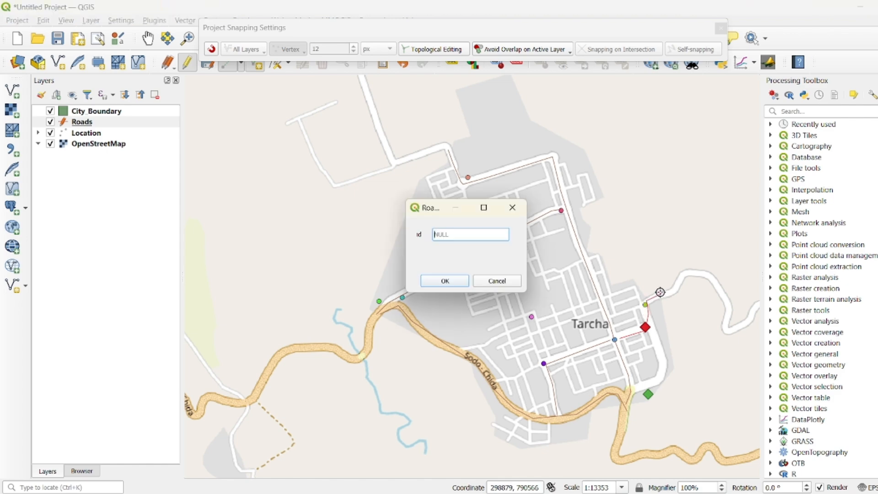
left_click(446, 281)
- Digitize the eastern road from the southeast Sodo - Chida junction north past the red diamond, with id 7
scroll(648, 394, "up", 1)
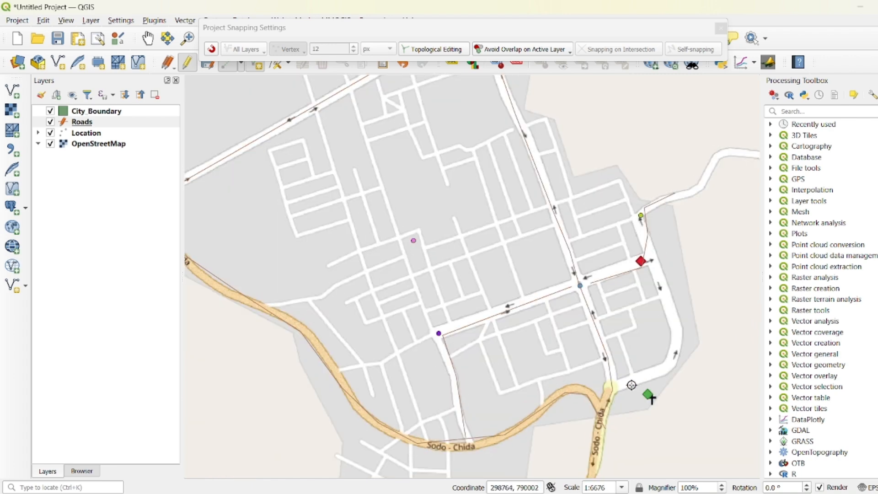
left_click(613, 390)
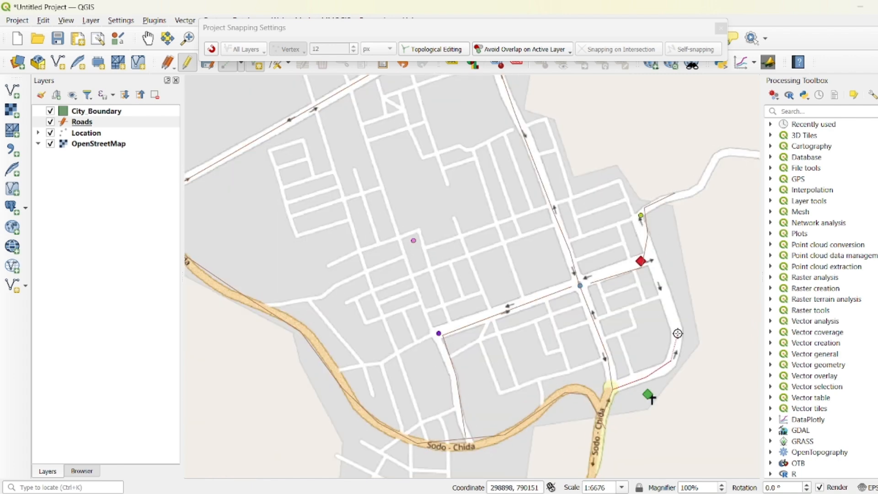
left_click(646, 259)
right_click(646, 259)
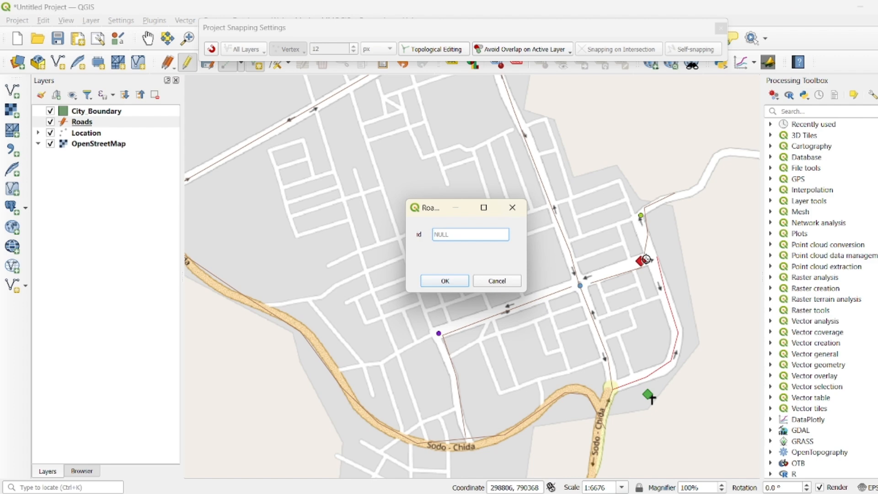
left_click(445, 281)
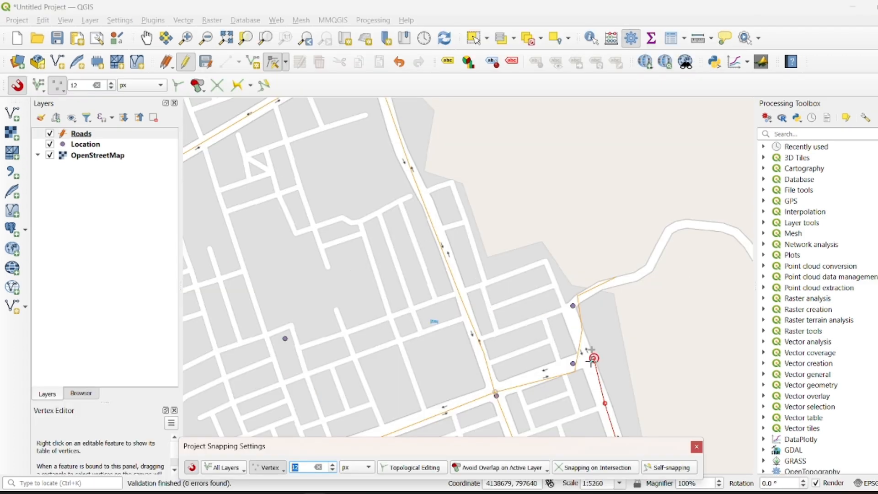
- Move the road vertices near the red diamond's junction so the cross road follows its street and meets the eastern road
left_click(593, 359)
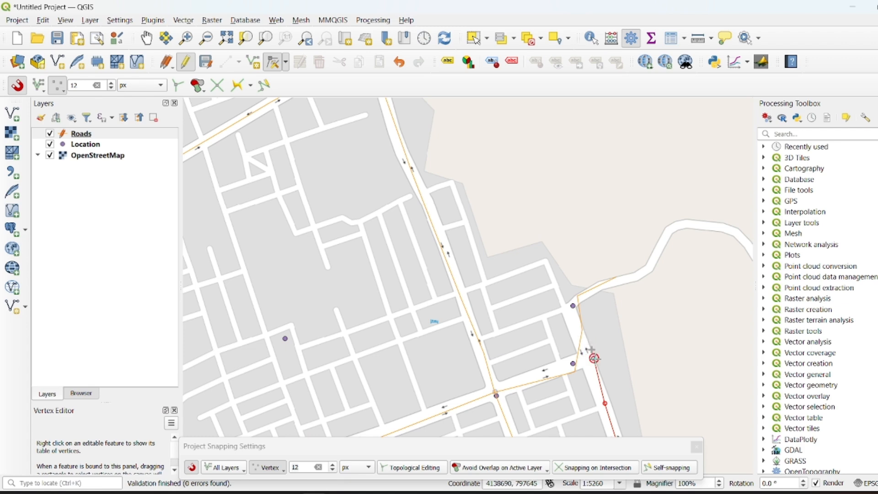
right_click(594, 359)
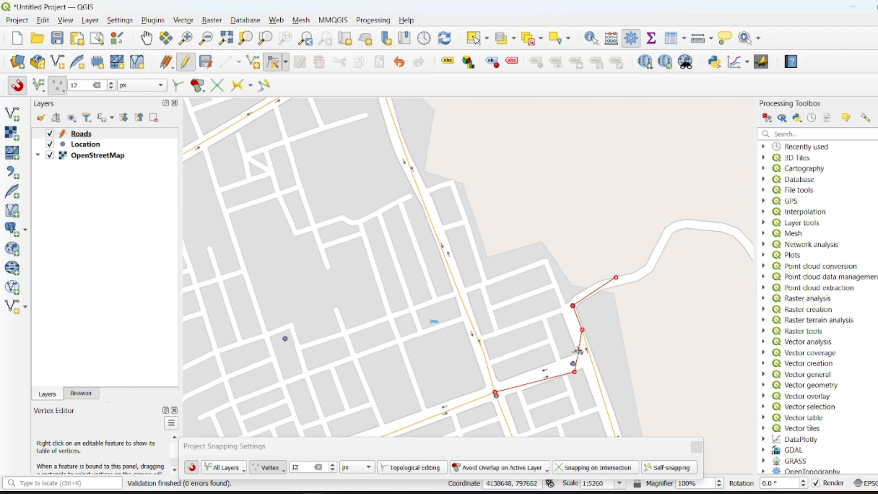
left_click(576, 372)
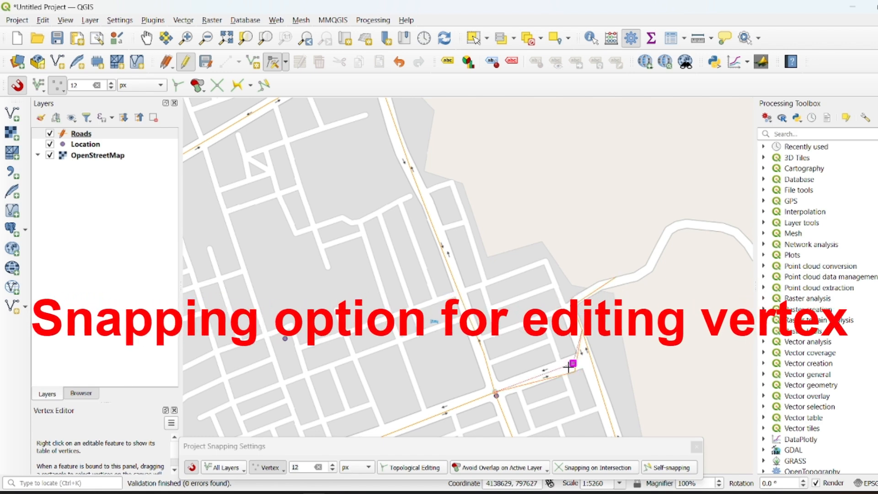
left_click(567, 368)
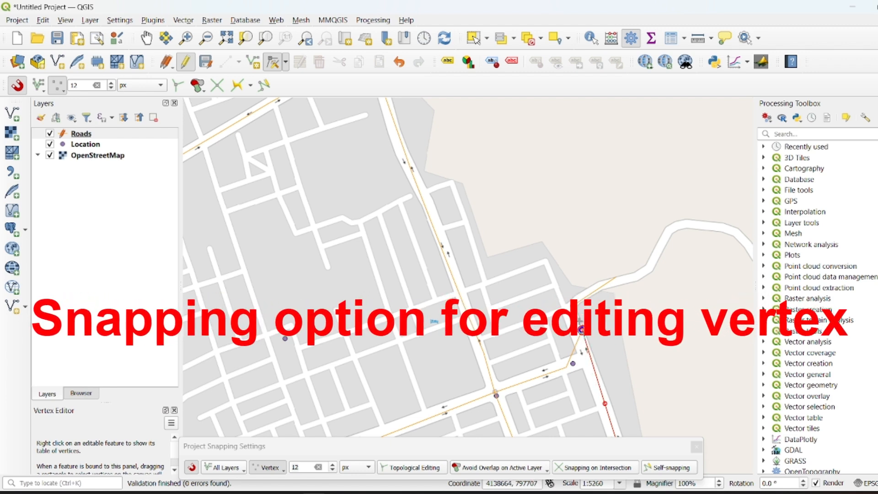
left_click(582, 331)
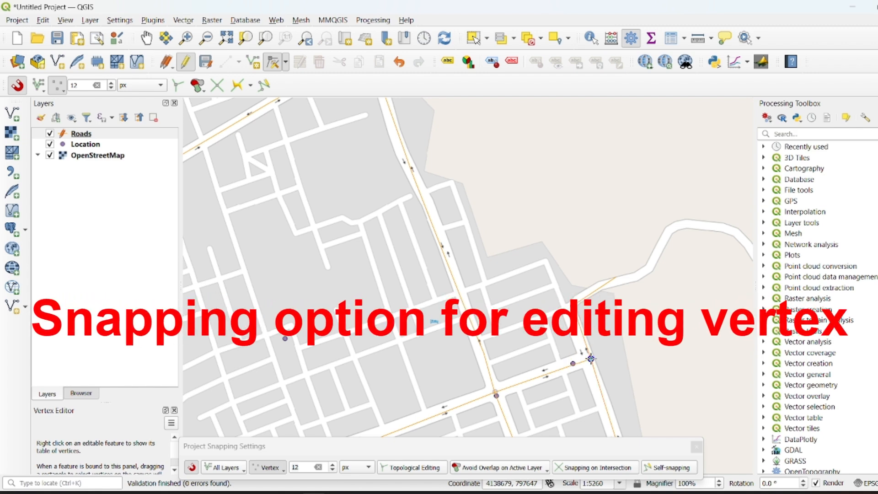
left_click(591, 359)
- Move the western end vertex of the Sodo - Chida road onto the diagonal road at the western junction
scroll(410, 298, "down", 1)
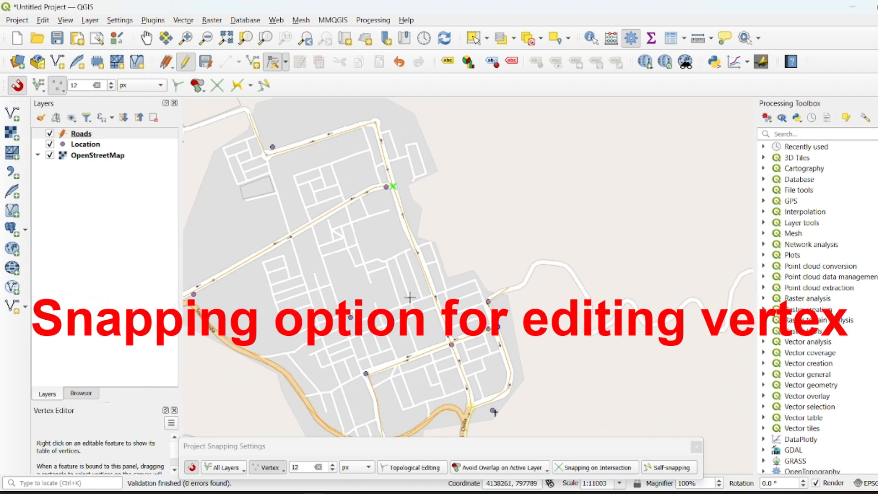
scroll(398, 268, "down", 2)
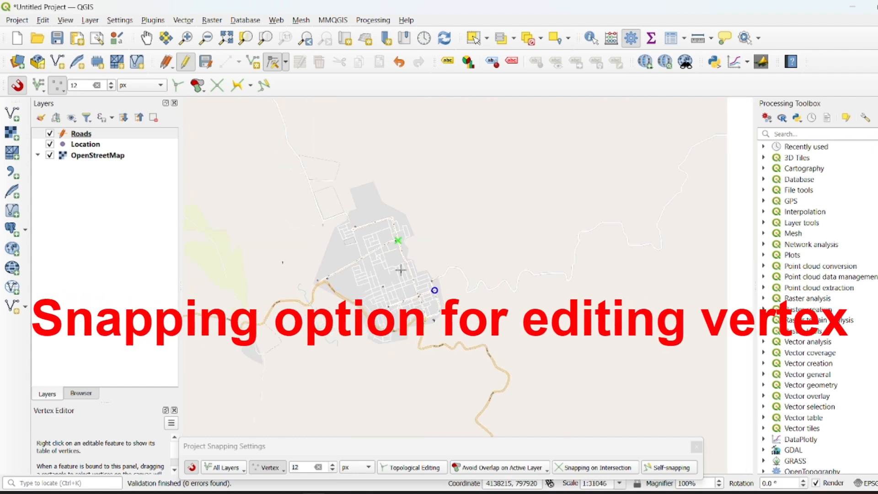
scroll(318, 279, "up", 4)
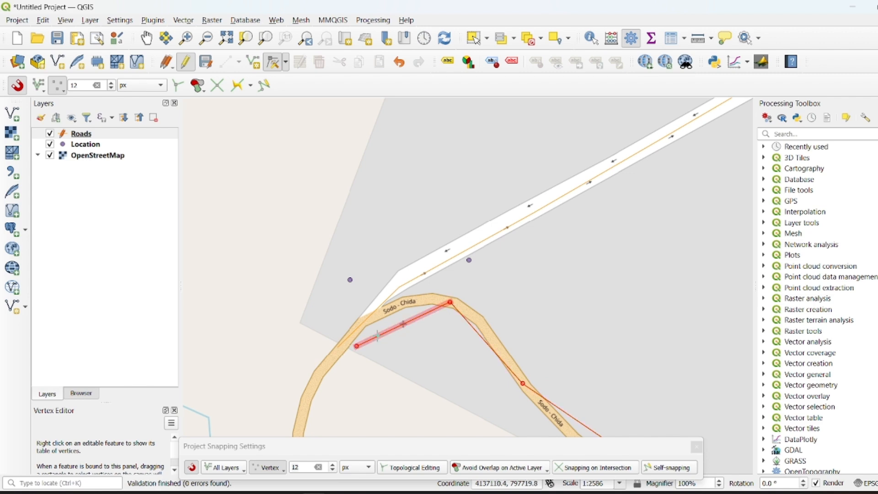
left_click(358, 346)
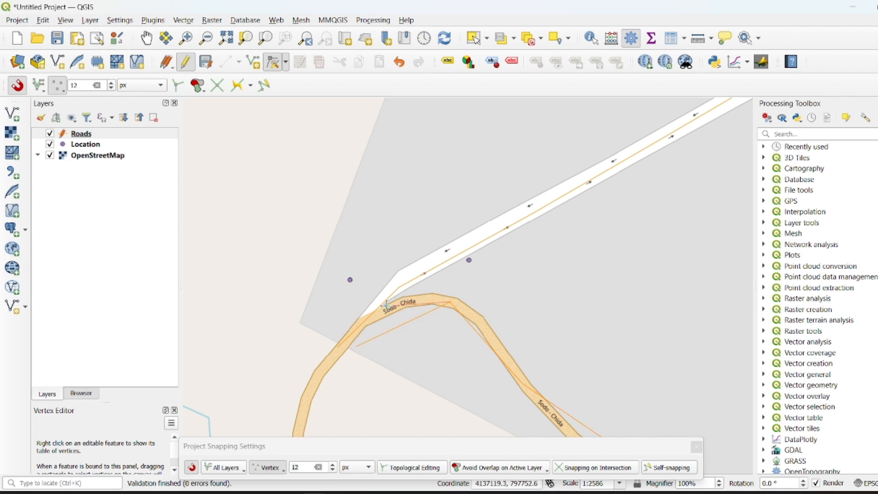
left_click(419, 301)
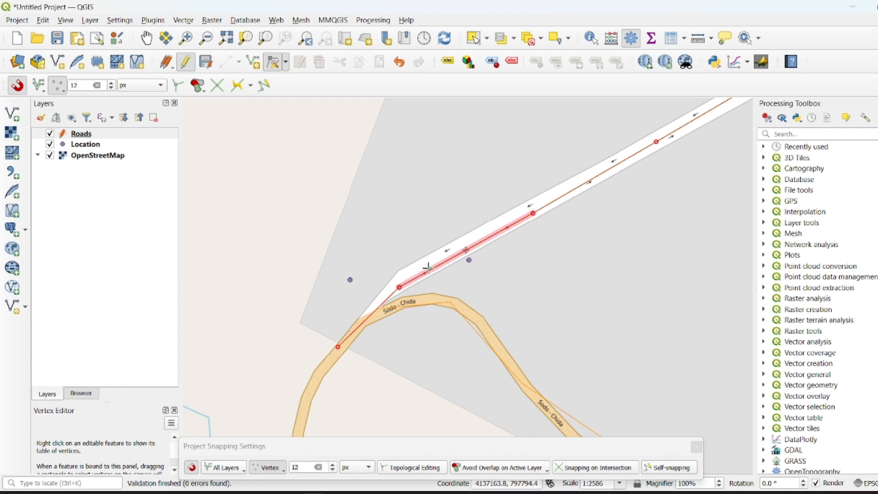
- Set the snapping tolerance unit to px and the overlap mode to Avoid Overlap on Active Layer
scroll(579, 219, "down", 1)
scroll(579, 220, "up", 1)
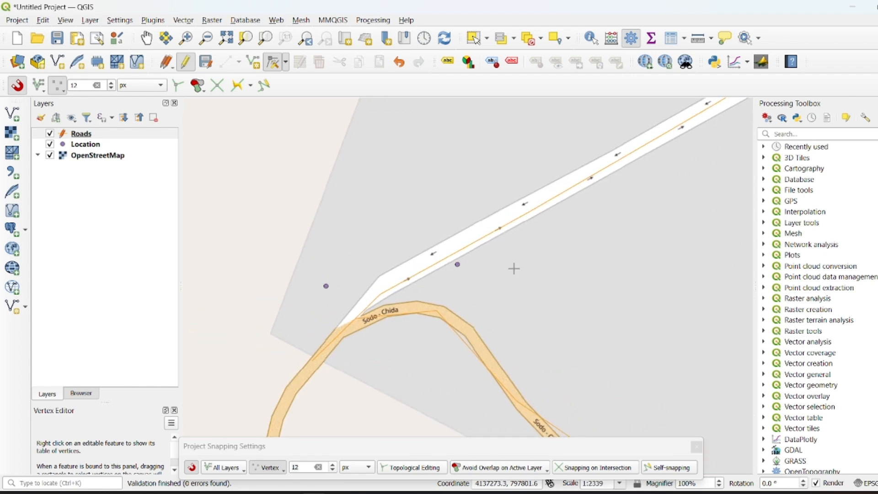
scroll(486, 290, "down", 4)
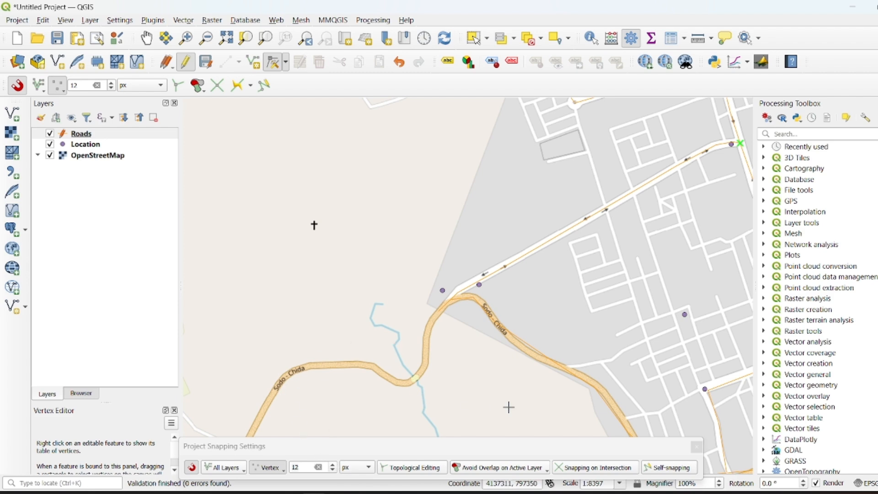
scroll(459, 268, "down", 2)
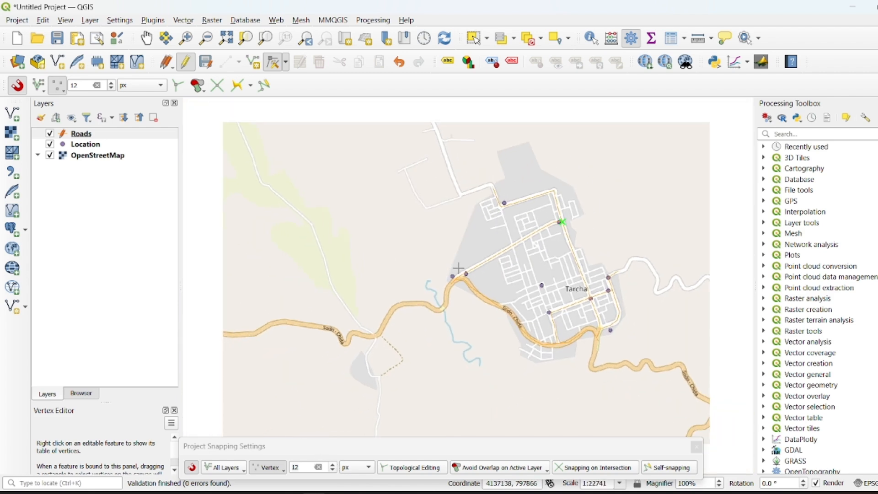
scroll(607, 236, "up", 2)
scroll(607, 236, "down", 2)
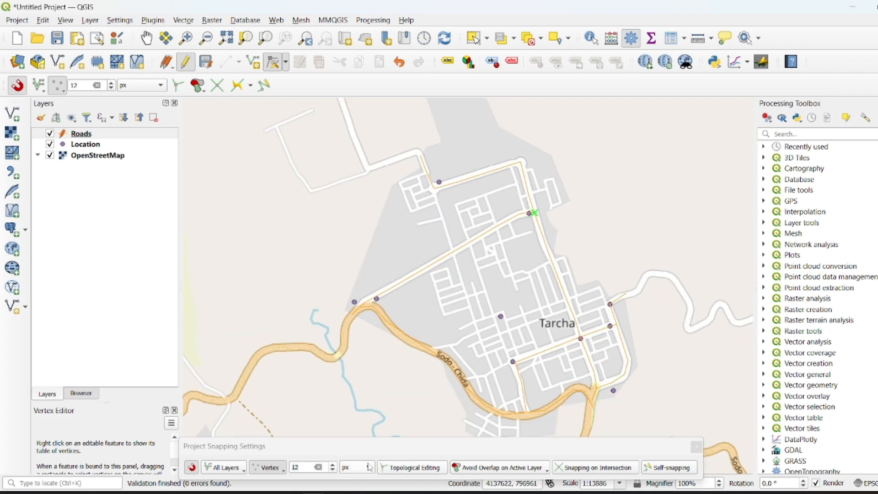
left_click(368, 467)
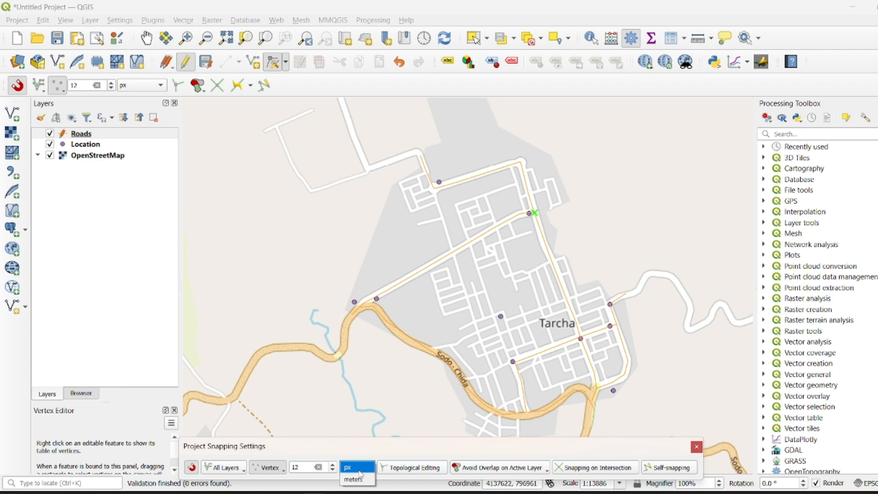
left_click(360, 469)
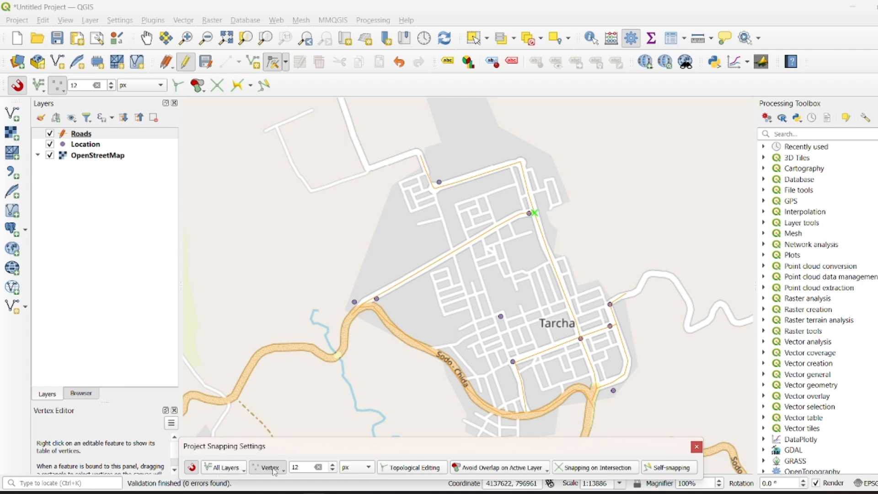
left_click(548, 469)
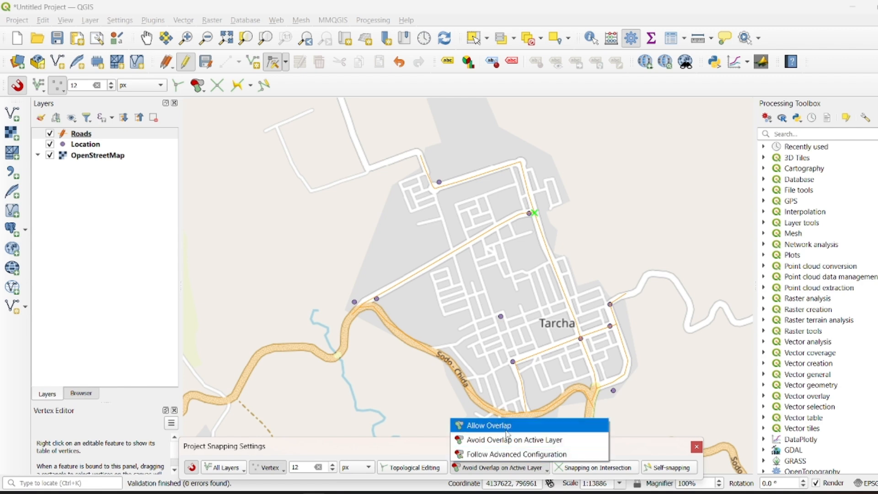
left_click(543, 440)
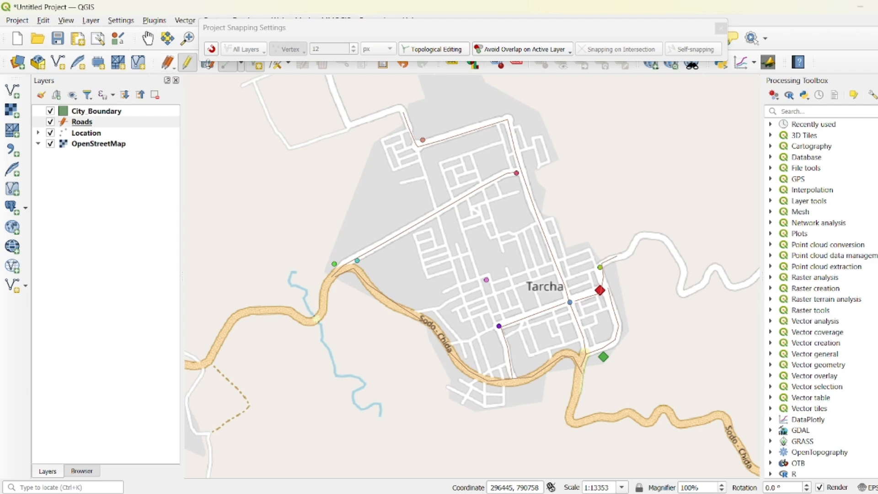
- Move the snapping settings window clear of the editing tools, save the Roads edits and end the layer's editing mode
left_click_drag(368, 30, 334, 96)
left_click(186, 63)
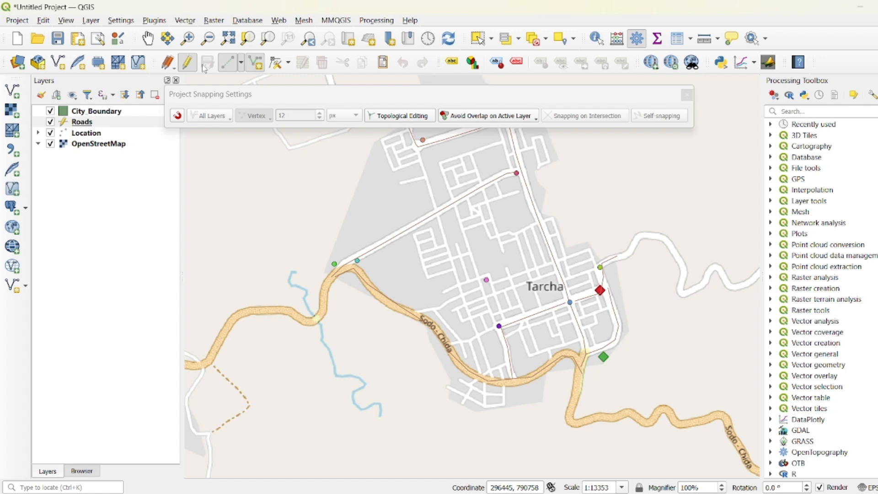
left_click(188, 64)
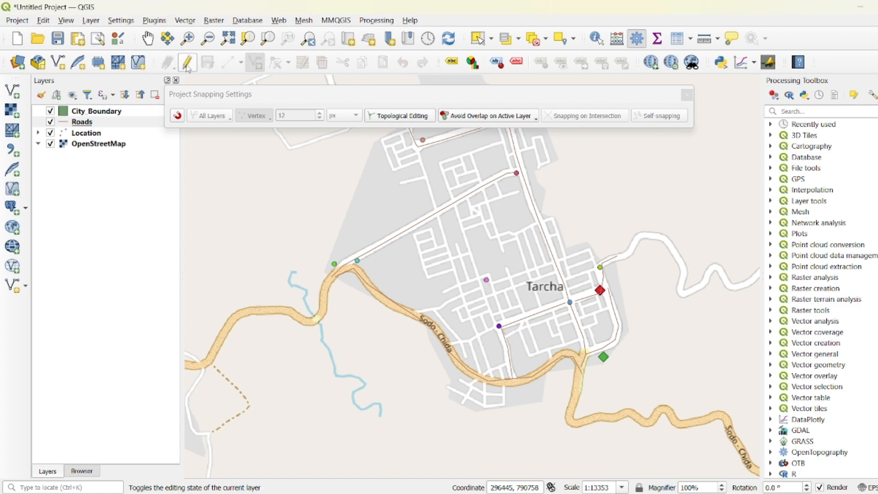
- Open the Field Calculator from the Roads attribute table and define a new field Length of type Decimal number (real)
left_click(82, 122)
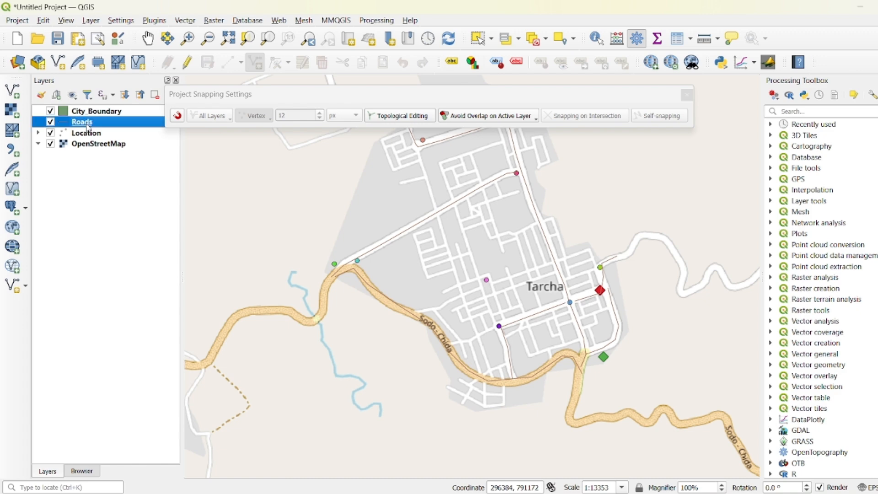
right_click(86, 122)
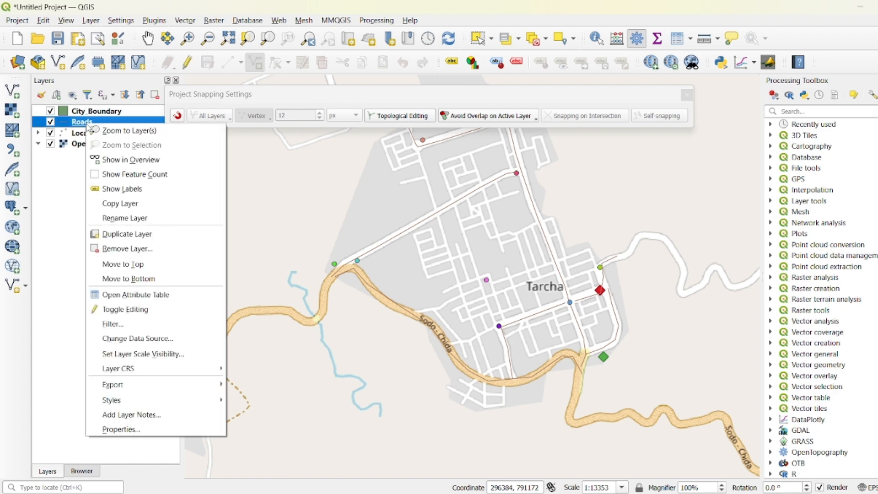
left_click(151, 294)
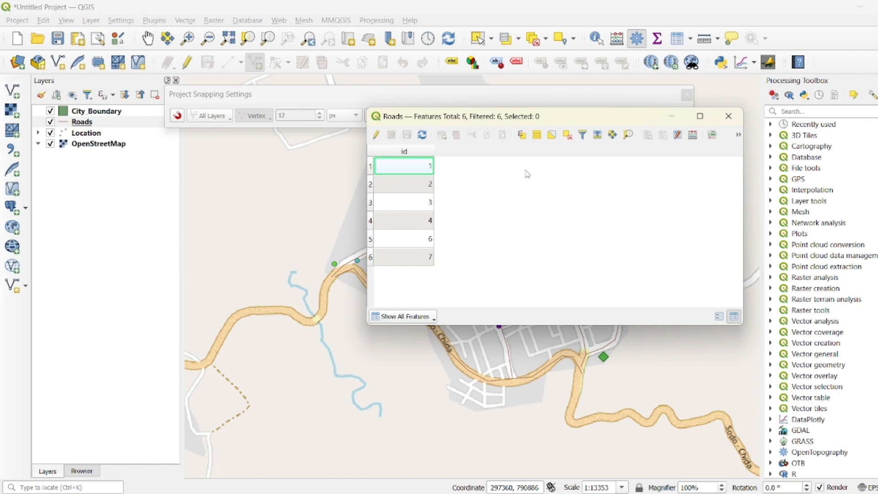
left_click(694, 139)
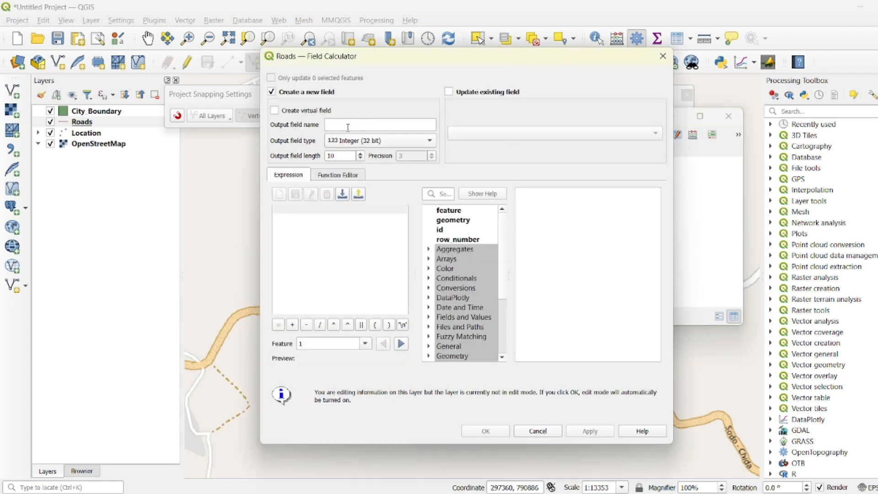
left_click(347, 127)
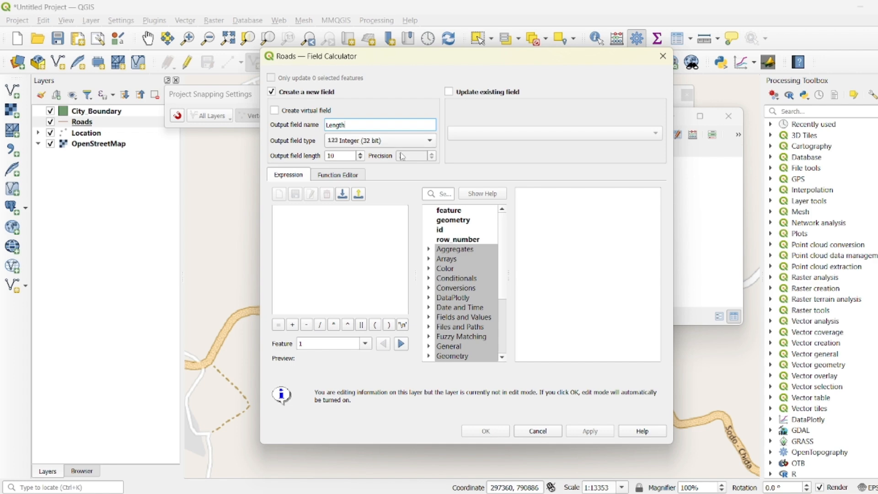
left_click(424, 145)
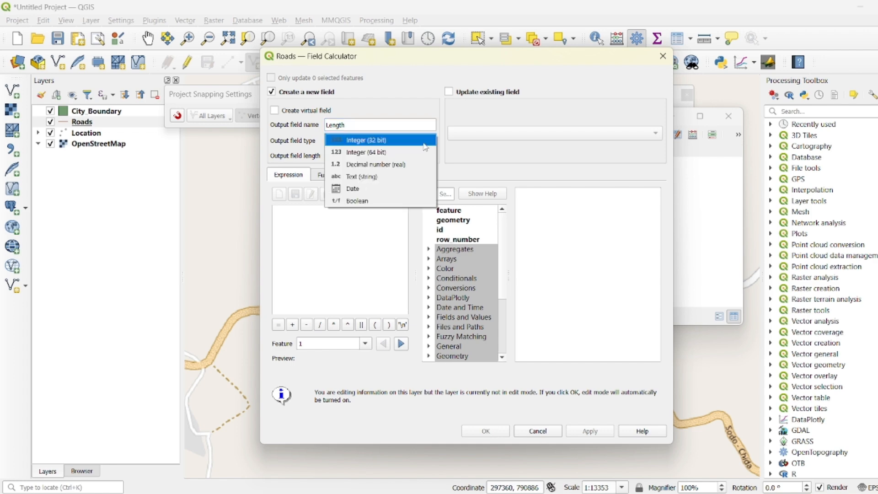
left_click(385, 165)
- Enter the expression $length for the Length field and apply the calculation to all roads
left_click(316, 220)
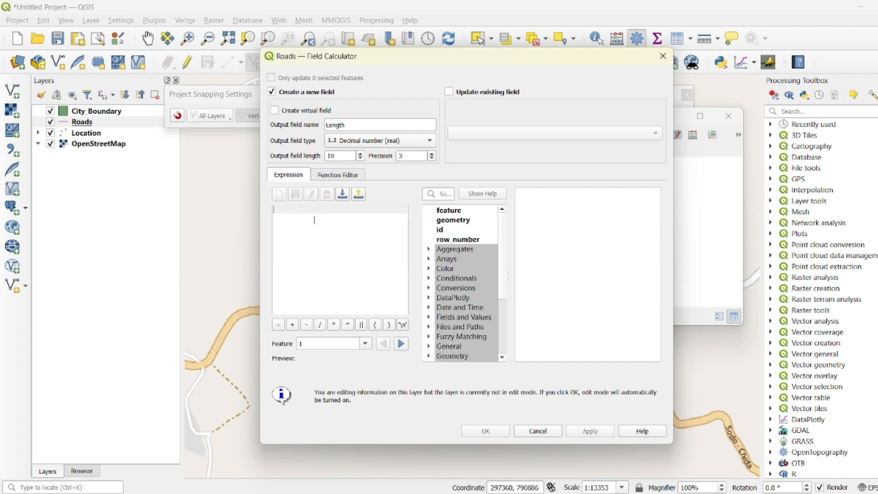
type("$")
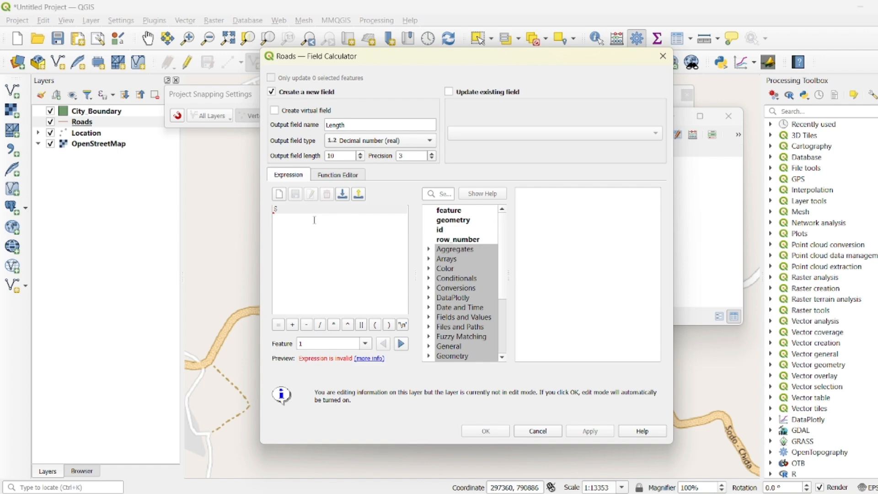
type("le")
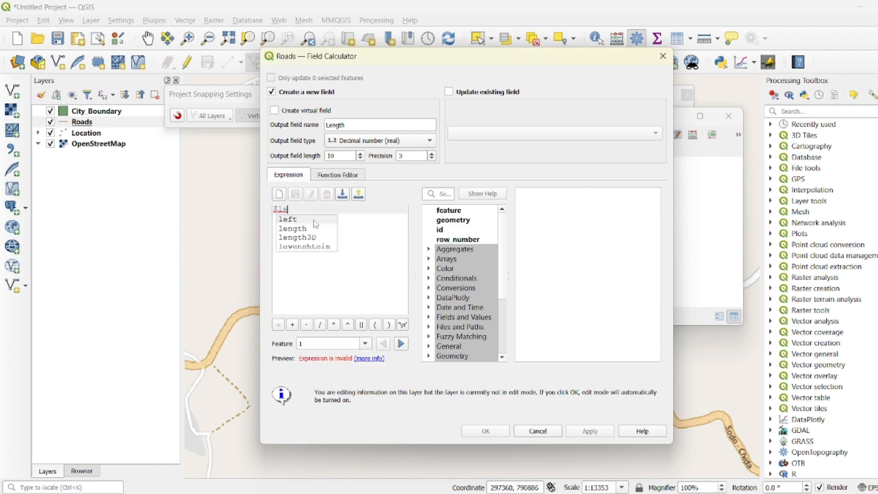
type("ngth")
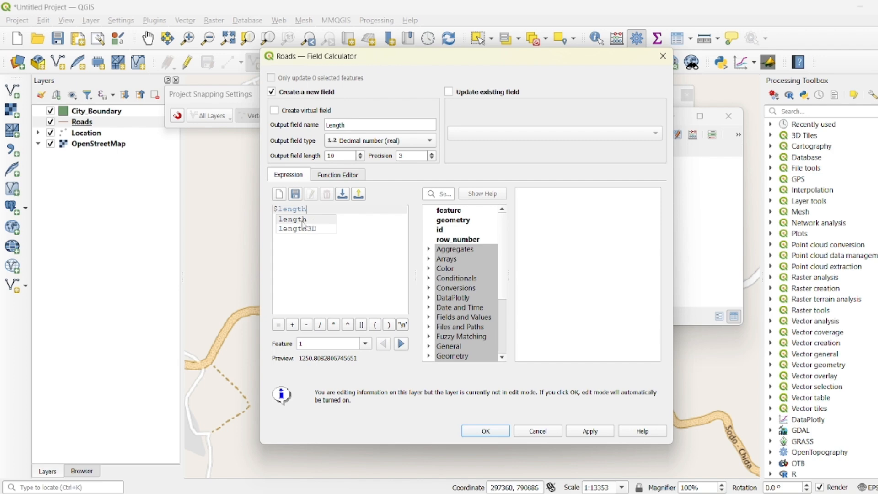
left_click(293, 220)
left_click(590, 432)
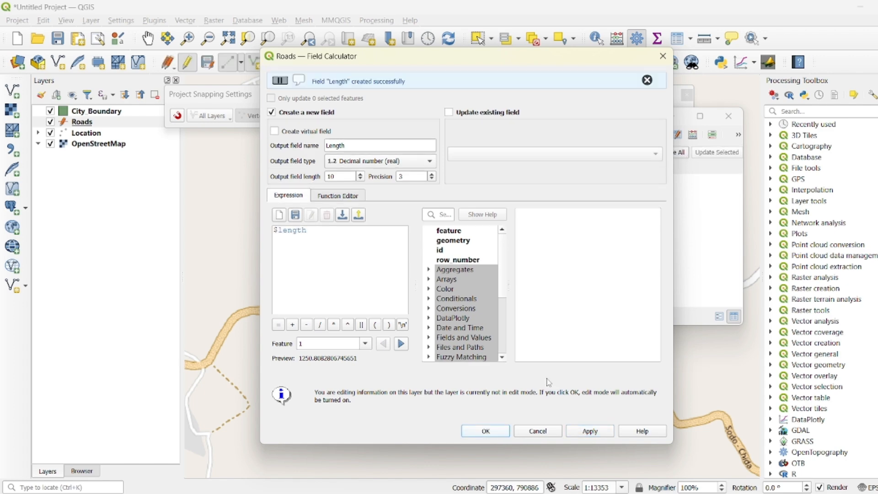
- Close the Roads attribute table, end the layer's editing mode and save the changes
left_click(530, 262)
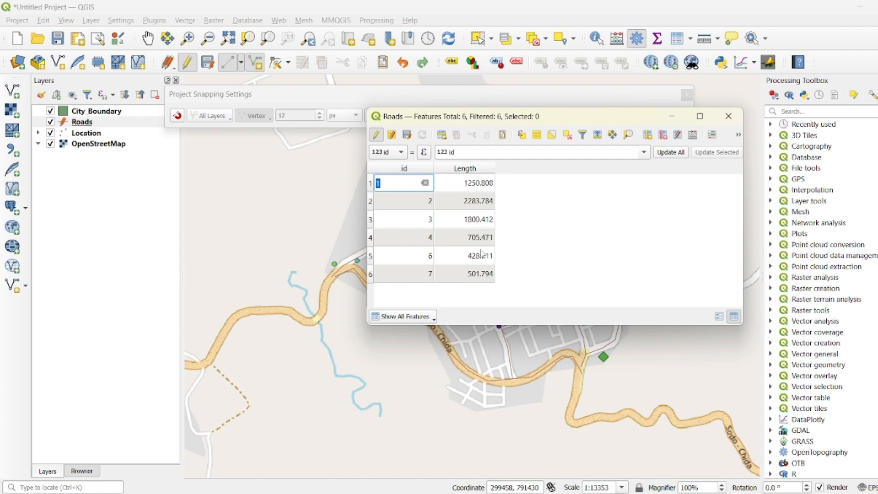
left_click(729, 116)
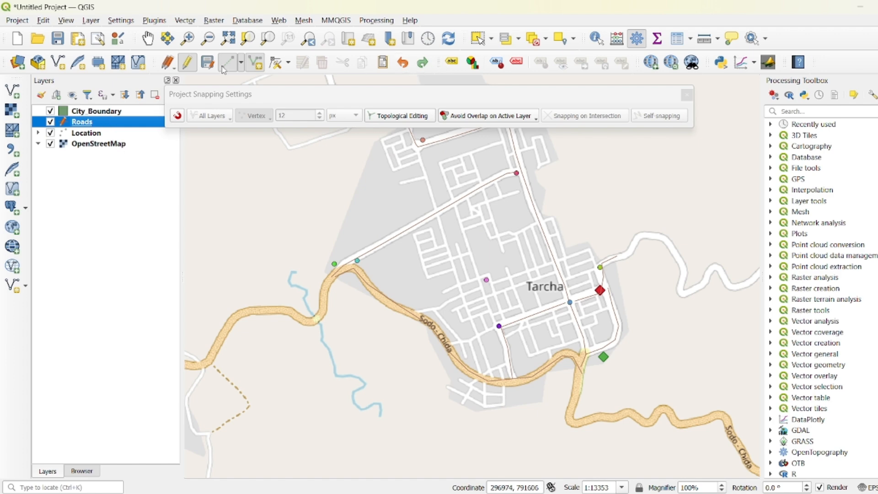
left_click(187, 64)
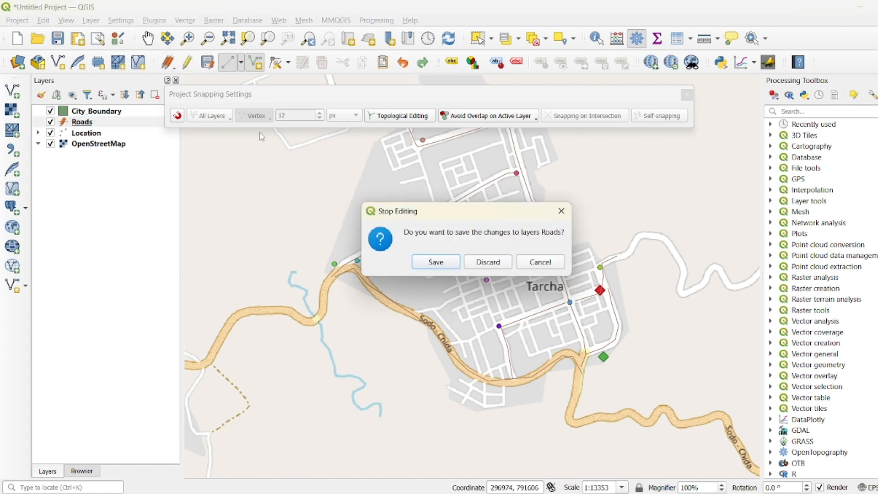
left_click(436, 262)
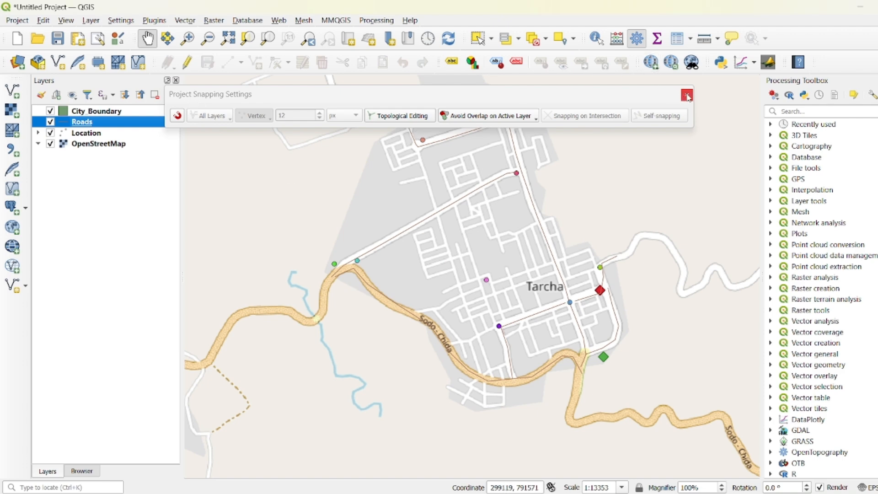
- Move the snapping settings window clear of the editing tools and start adding a polygon feature in the City_Boundary layer
left_click_drag(456, 98, 469, 49)
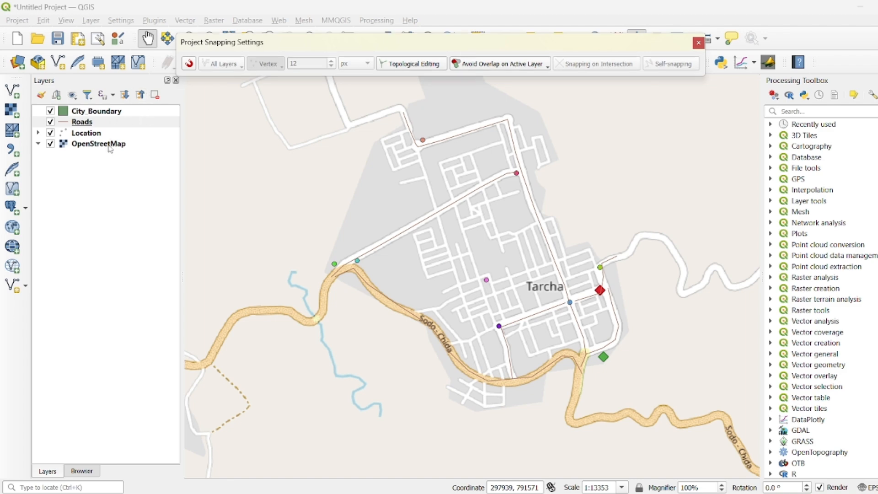
left_click(102, 114)
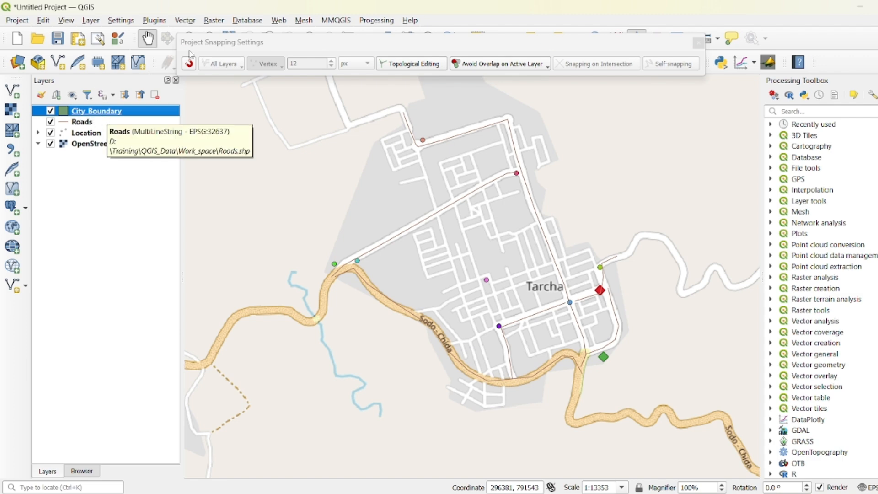
left_click_drag(352, 51, 308, 436)
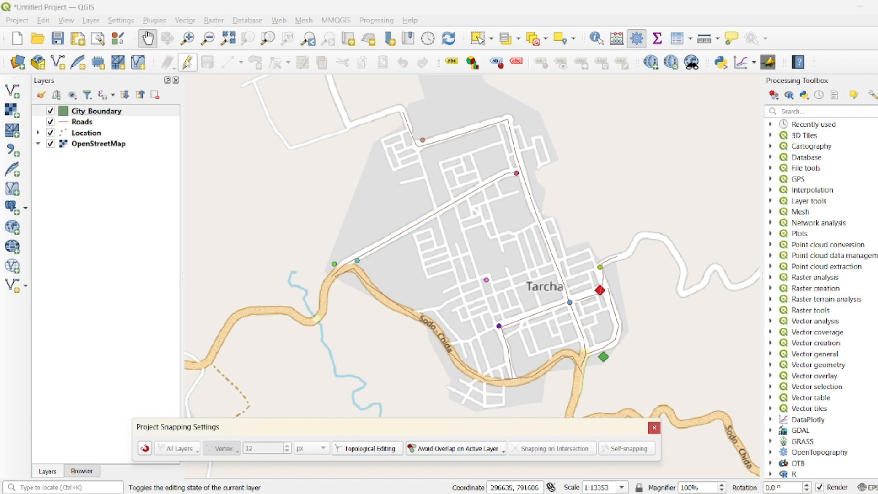
left_click(187, 62)
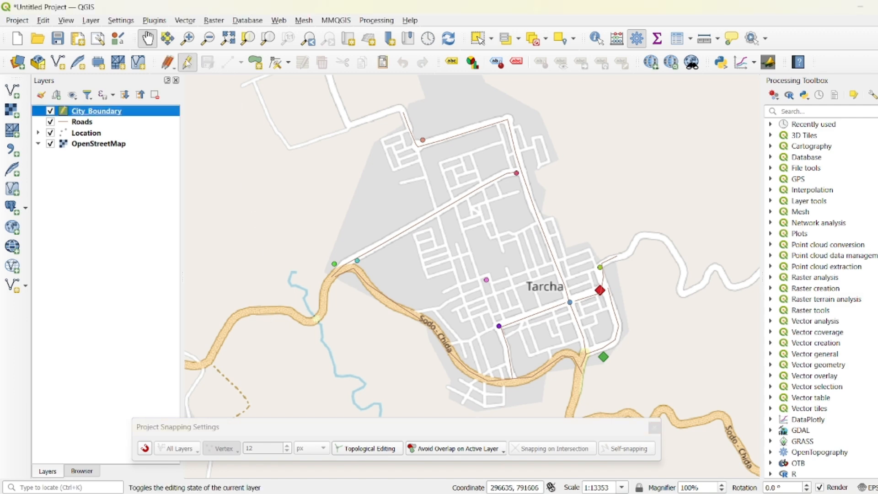
left_click(255, 67)
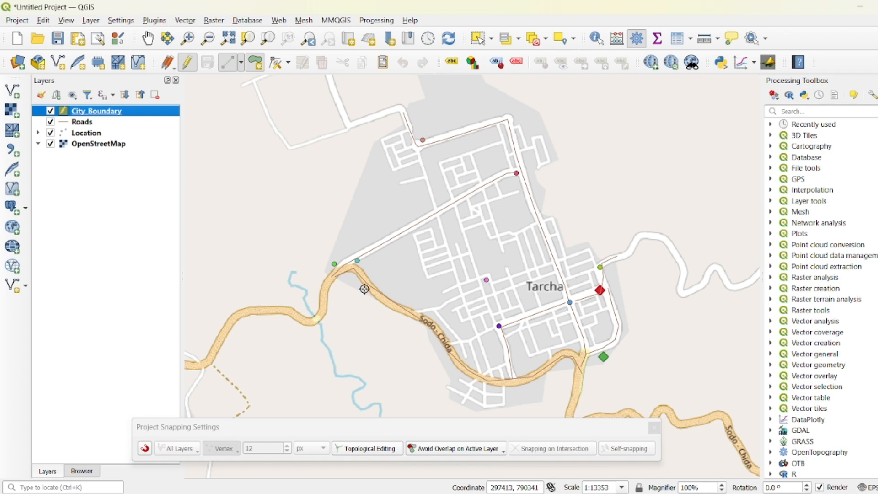
- Trace the western and northern edge of Tarcha's grey built-up area, beginning at its western corner by the Sodo - Chida road
scroll(309, 261, "up", 1)
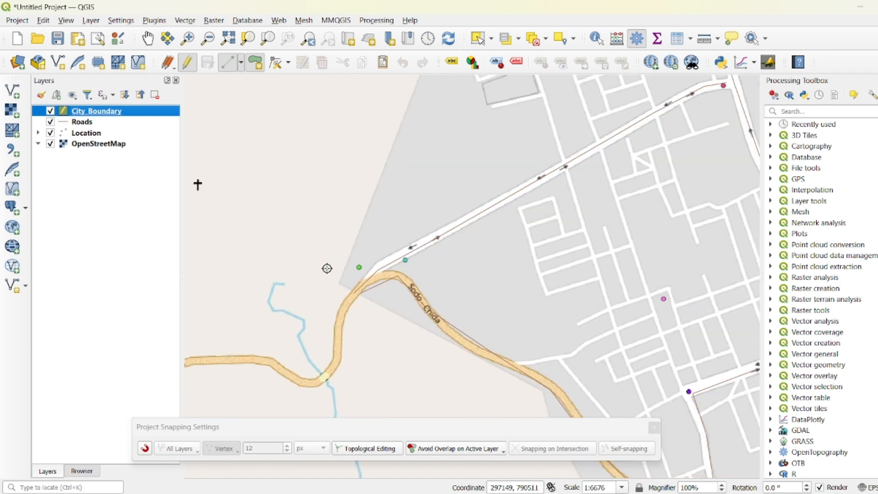
left_click(344, 288)
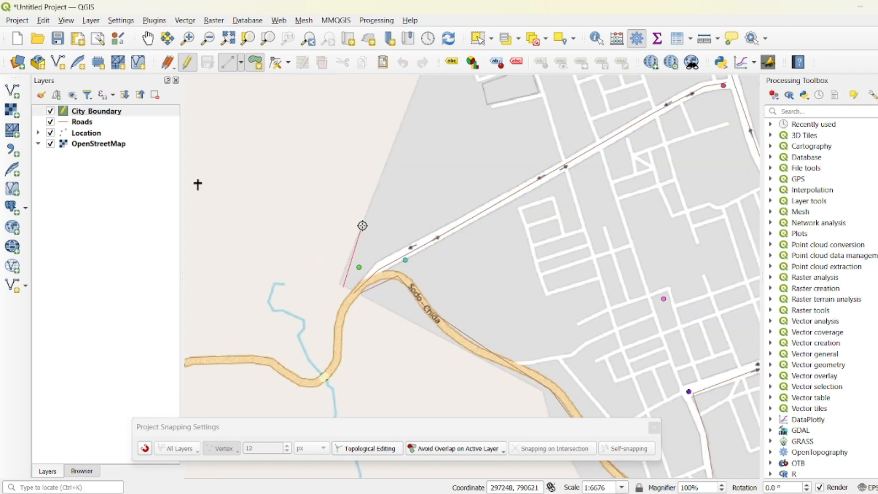
left_click(399, 126)
scroll(388, 264, "down", 2)
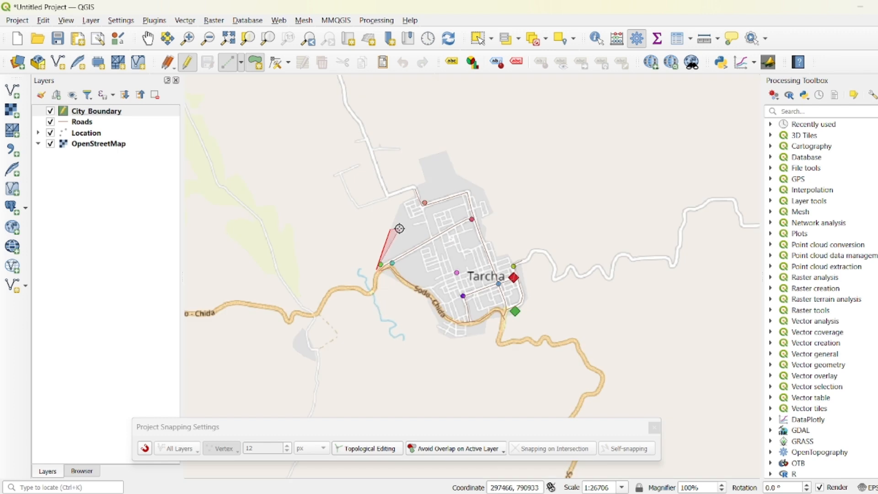
left_click(401, 205)
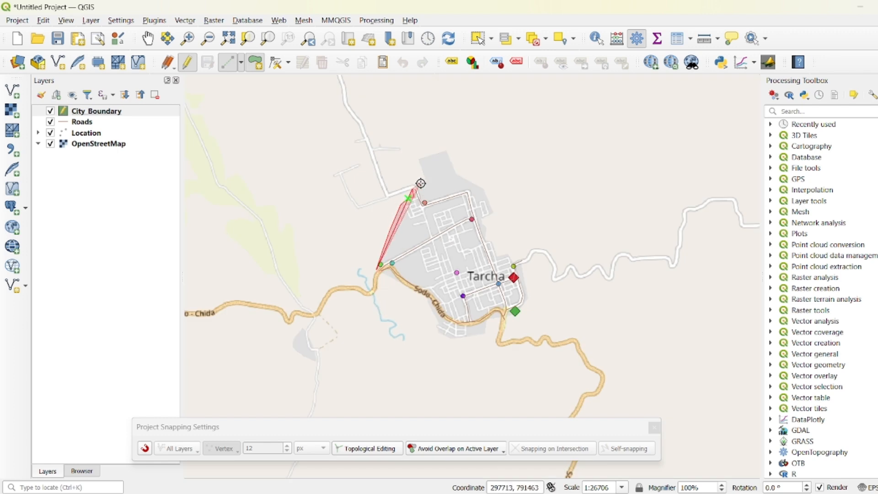
left_click(424, 183)
left_click(423, 163)
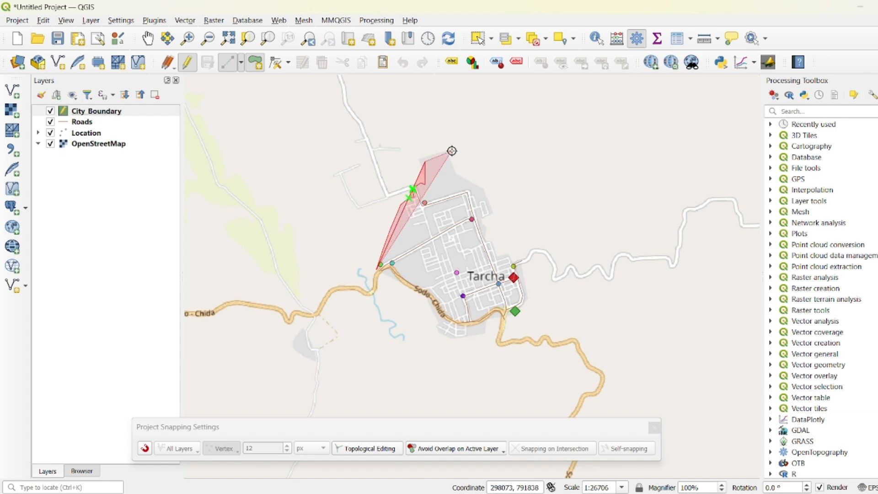
left_click(435, 151)
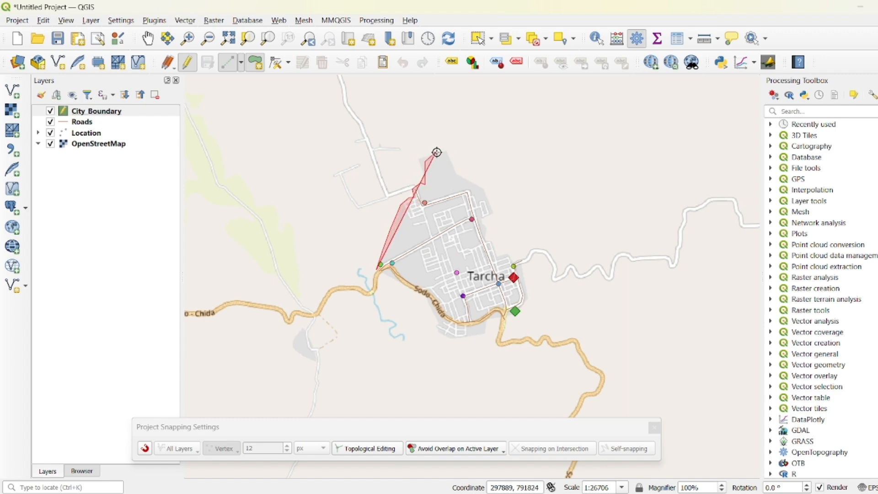
- Trace the eastern and southern edge of Tarcha's built-up area back to the western corner and finish the polygon with id 1
left_click(515, 314)
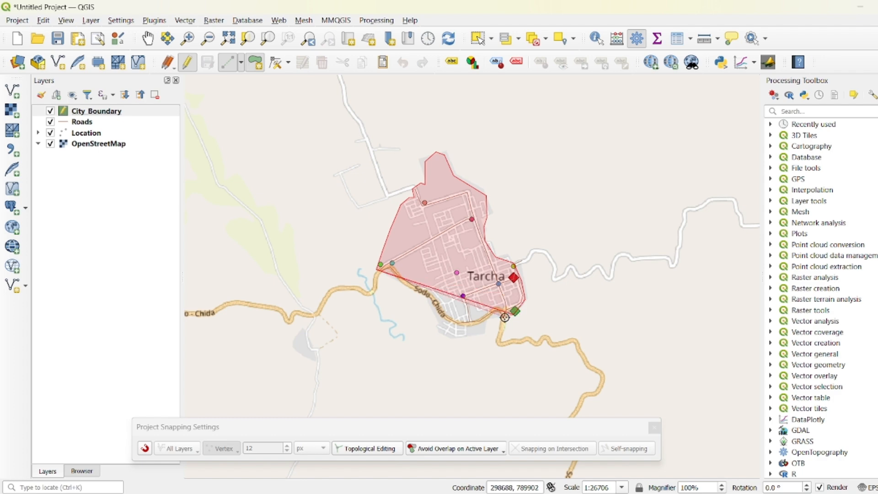
left_click(484, 331)
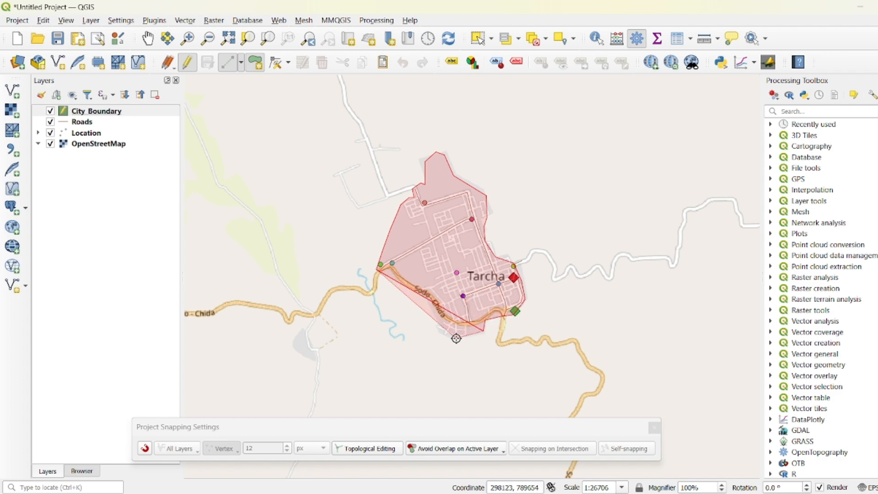
left_click(456, 337)
left_click(443, 332)
left_click(436, 302)
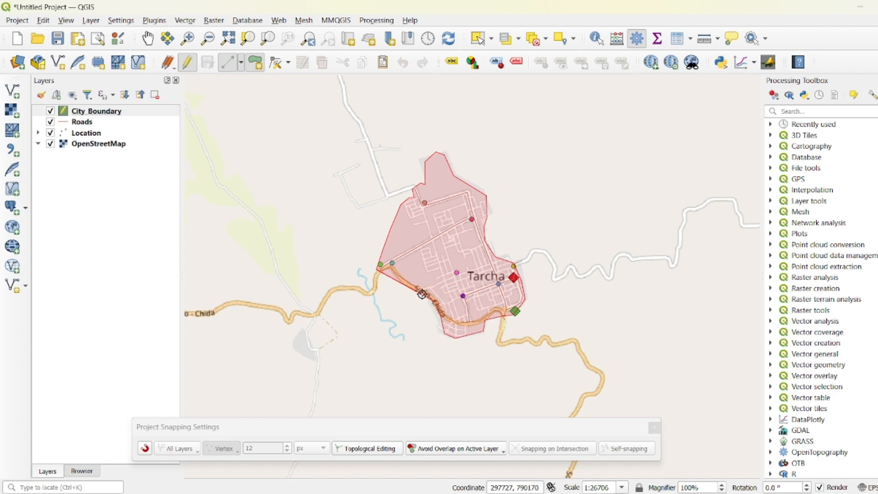
right_click(385, 272)
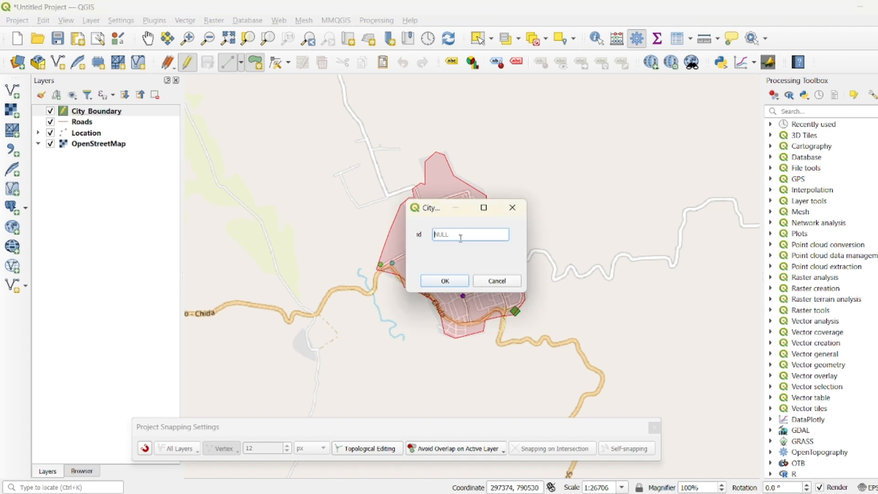
type("1")
left_click(443, 281)
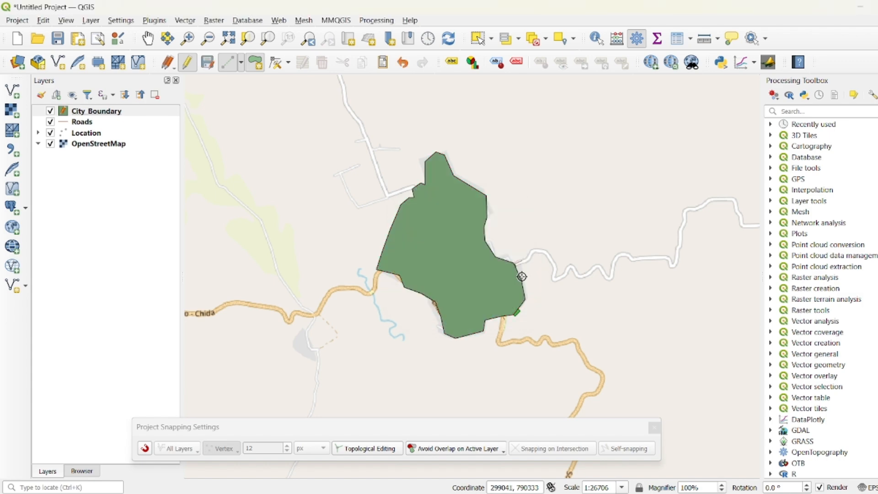
- Check the new boundary polygon on the map, save the City_Boundary edits and end the layer's editing mode
scroll(386, 249, "up", 1)
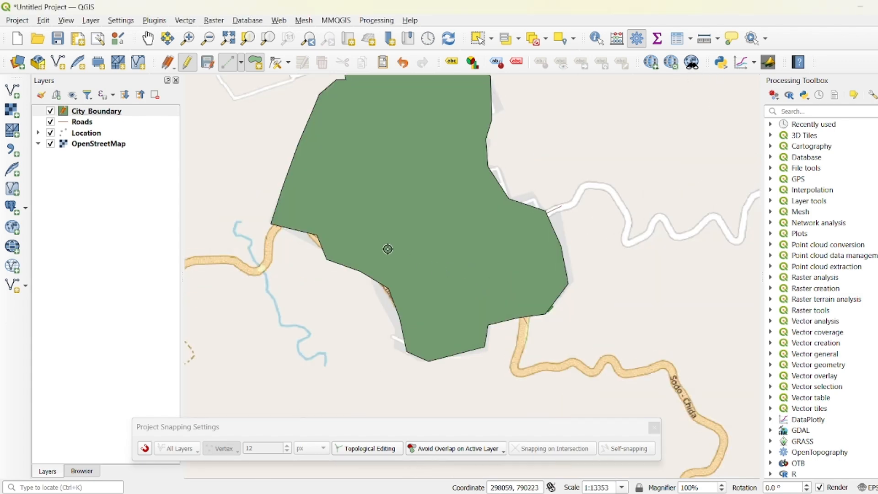
scroll(441, 257, "down", 2)
scroll(451, 219, "up", 1)
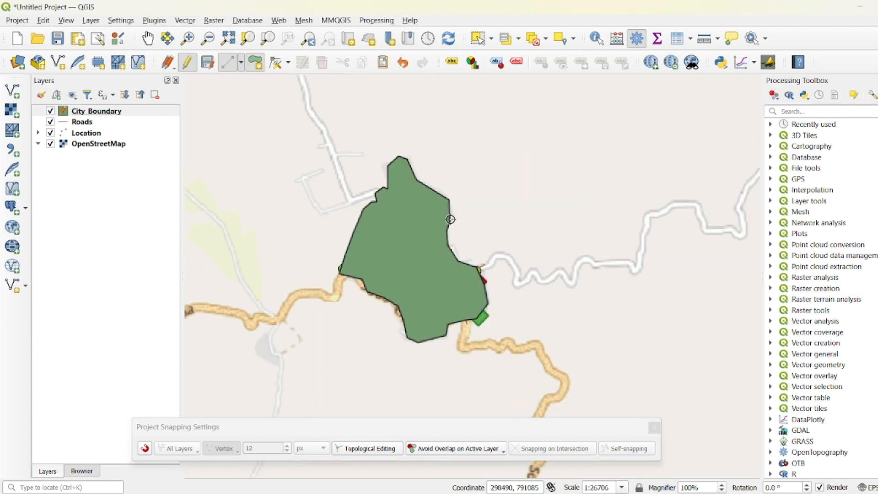
left_click(207, 63)
left_click(188, 64)
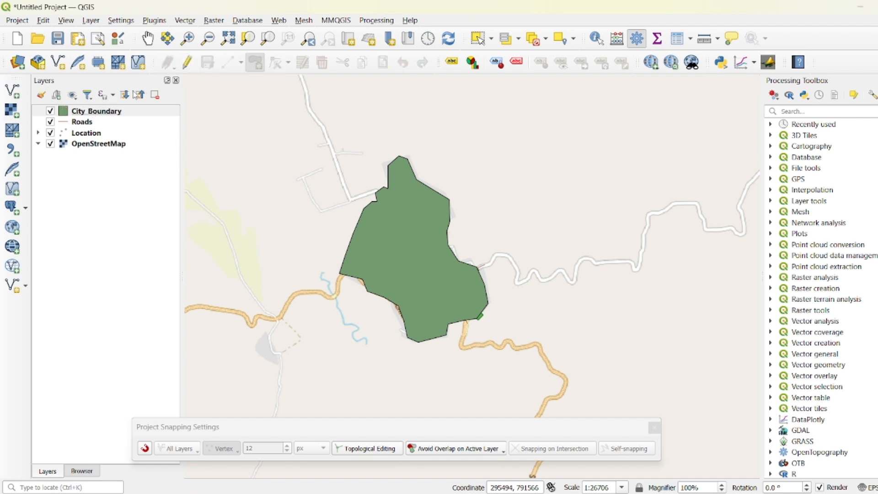
- Open the Field Calculator from the City_Boundary attribute table and define a new field Area of type Decimal number (real)
right_click(109, 114)
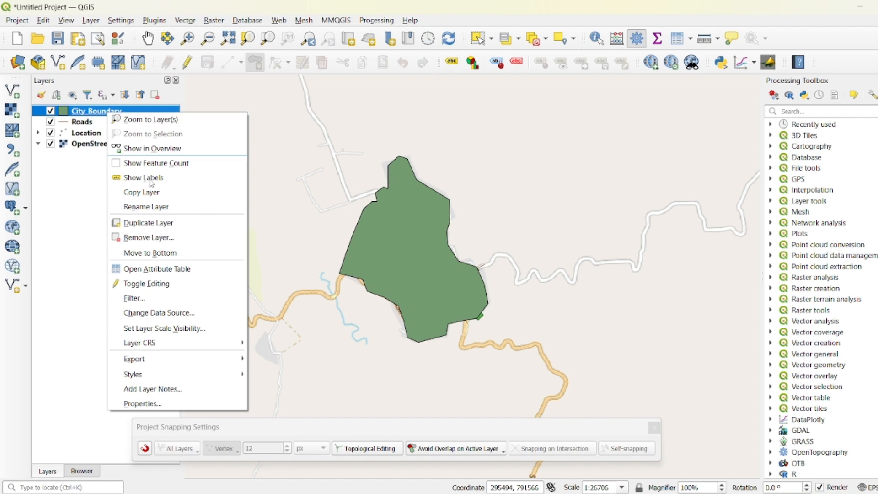
left_click(167, 270)
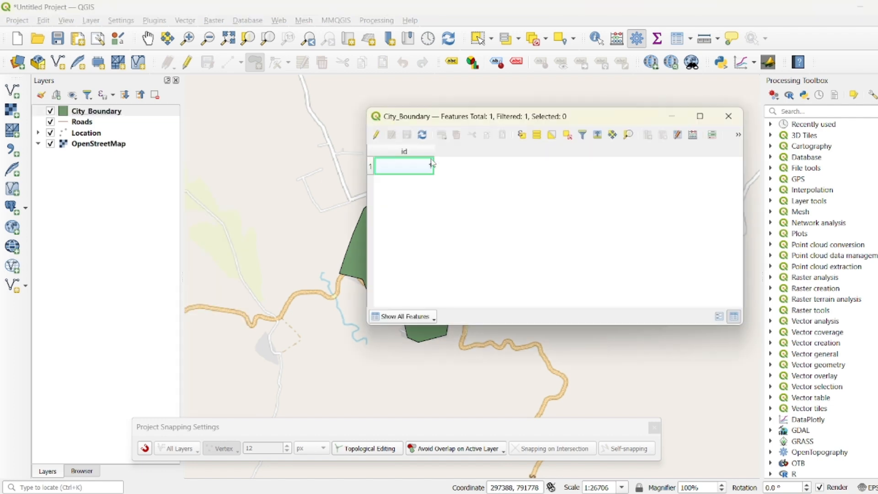
left_click(693, 135)
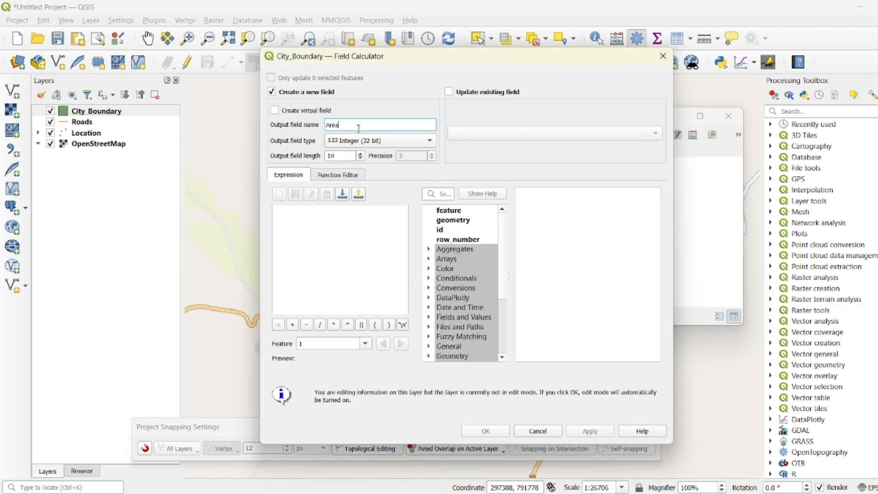
left_click(410, 146)
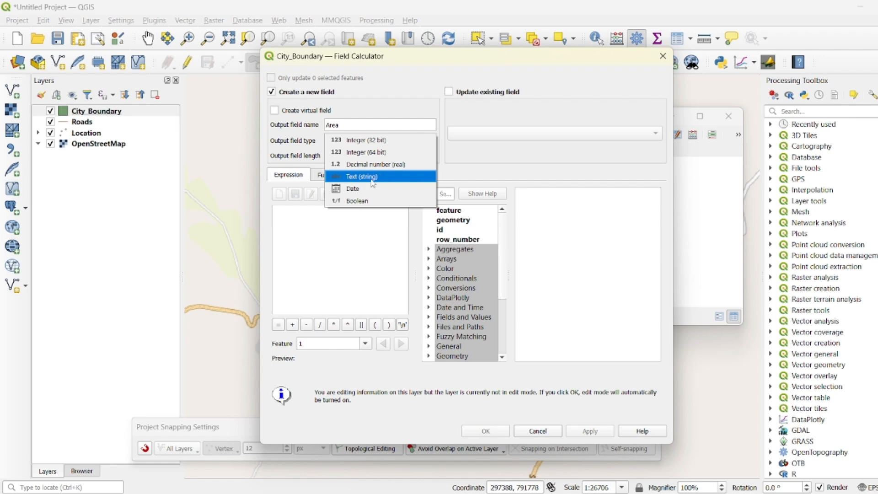
left_click(377, 166)
- Enter the expression $area for the Area field and apply the calculation to the boundary polygon
left_click(314, 209)
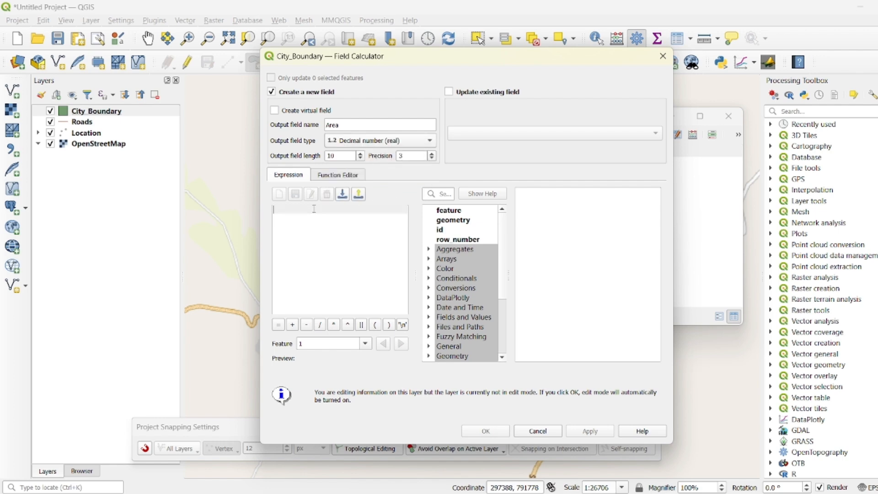
type("$")
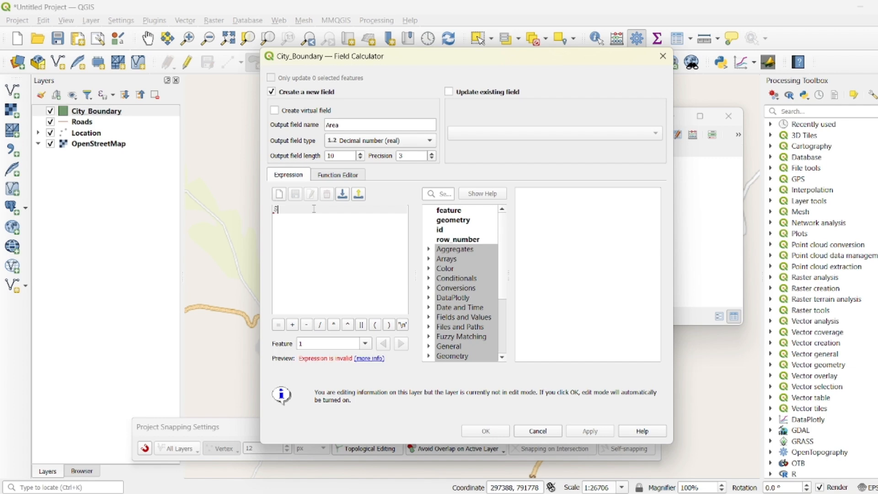
type("area")
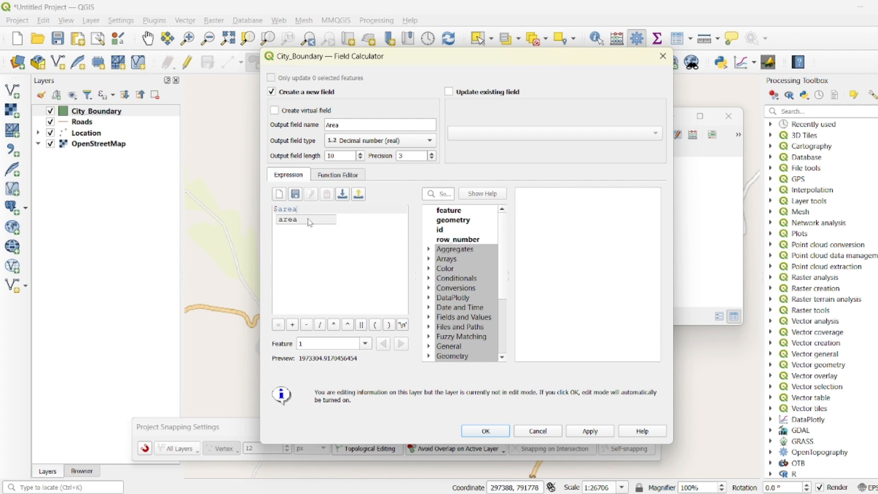
left_click(310, 223)
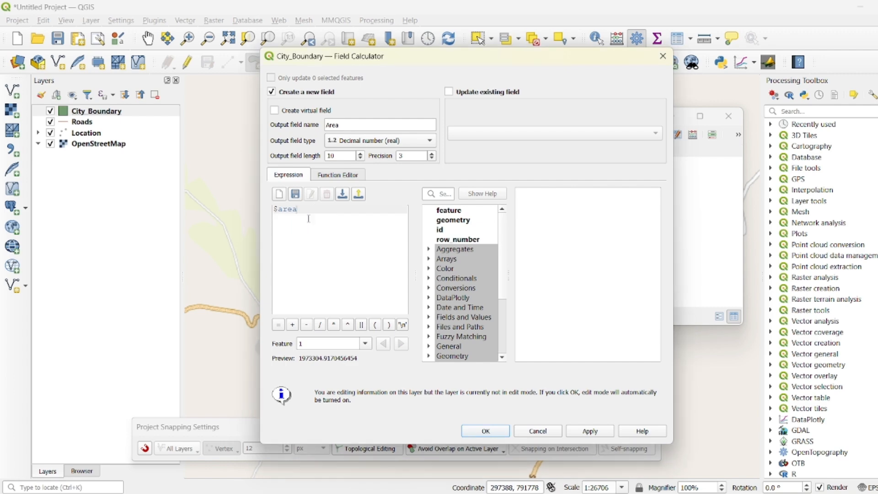
left_click(581, 432)
- Close the Field Calculator, save the City_Boundary edits and end the layer's editing mode
left_click(490, 432)
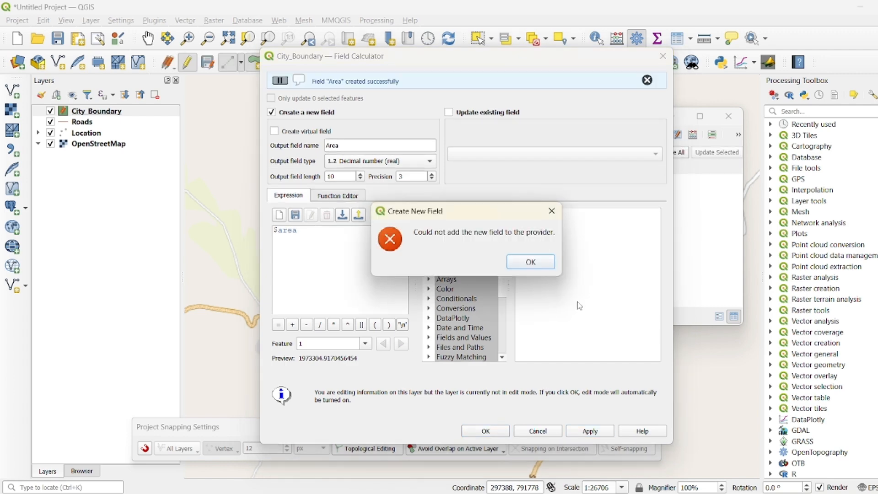
left_click(531, 262)
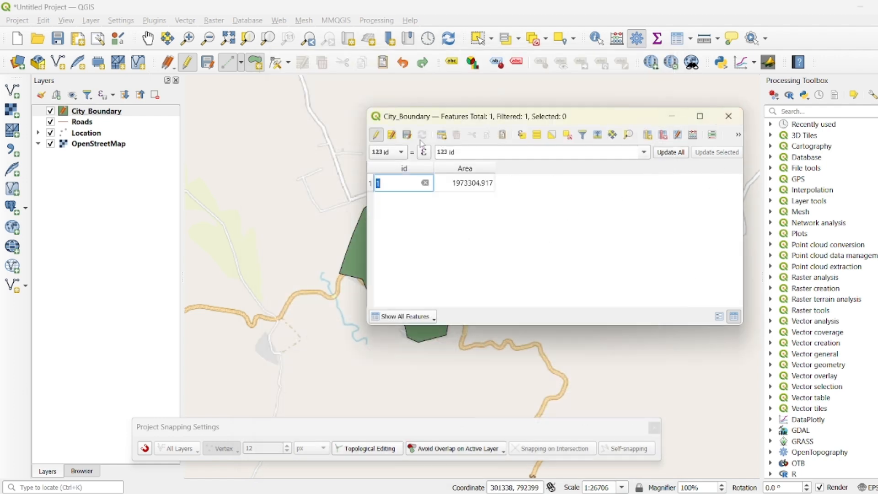
left_click(406, 135)
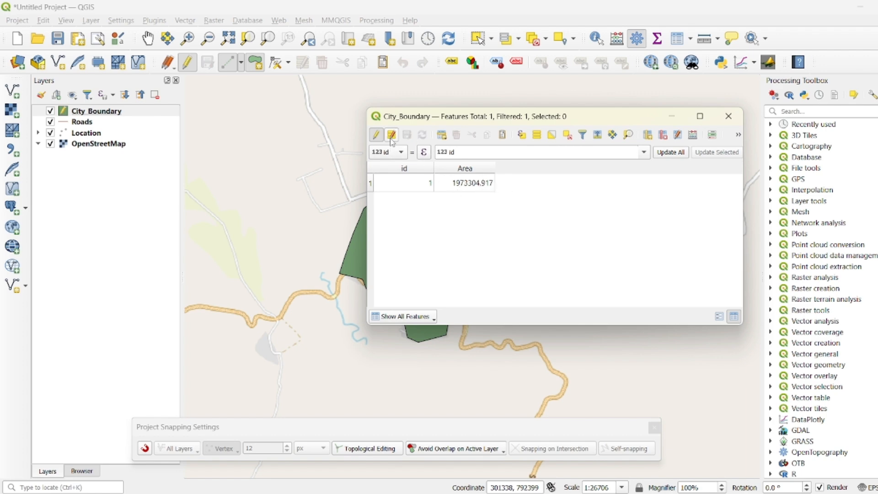
left_click(376, 135)
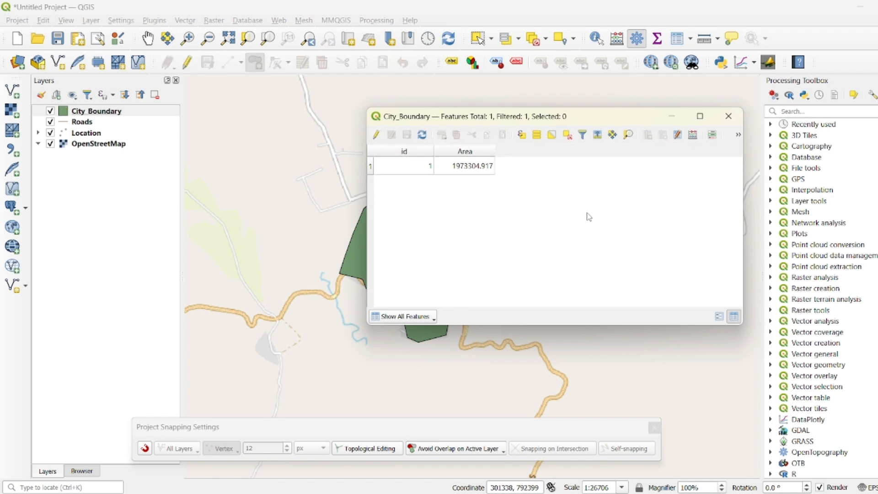
- Close the attribute table and make the Simple Fill colour of the City_Boundary layer transparent
left_click(728, 115)
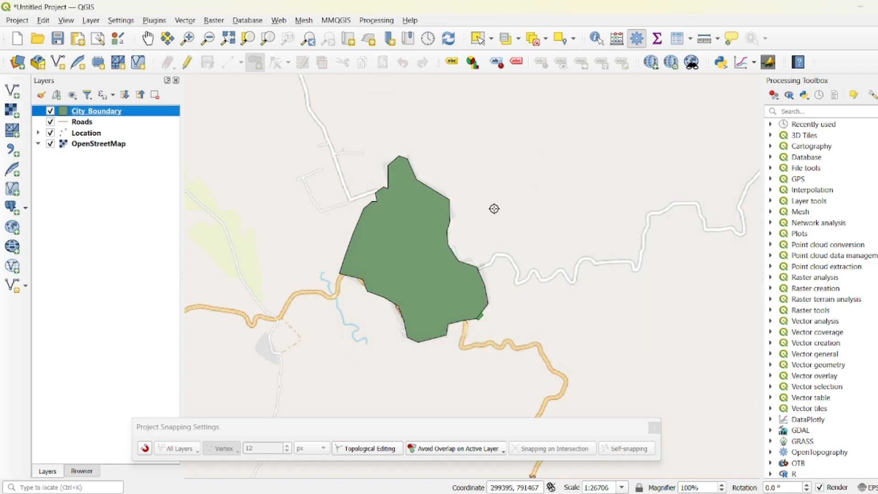
scroll(419, 269, "up", 1)
scroll(419, 269, "down", 1)
right_click(116, 115)
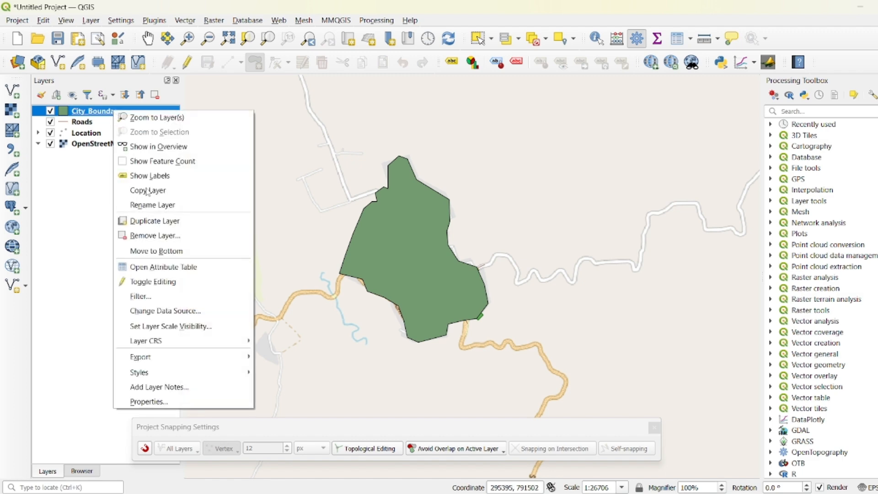
left_click(151, 401)
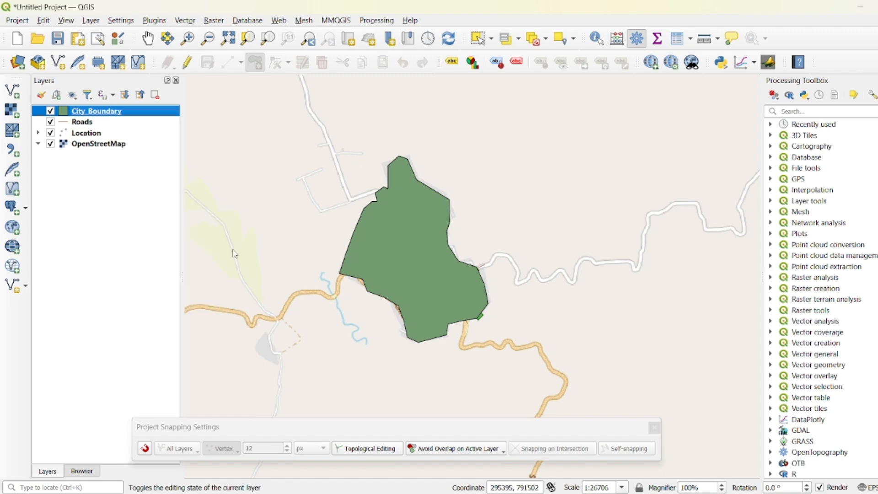
double_click(116, 113)
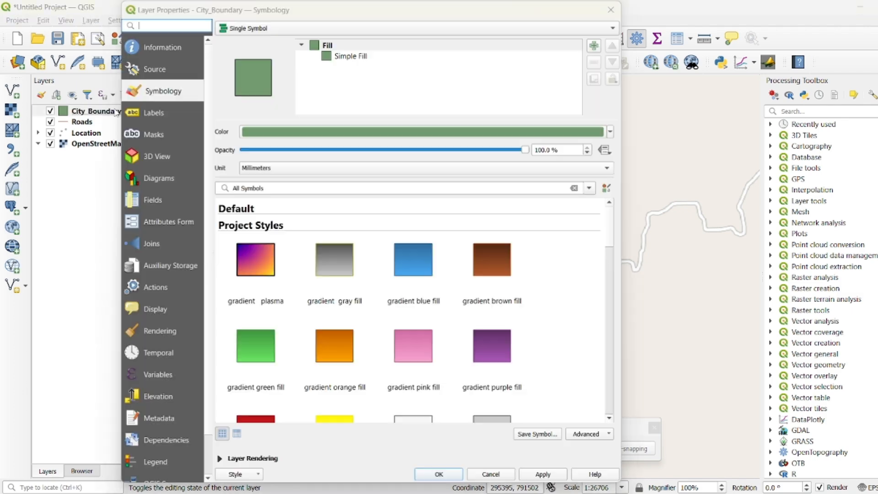
left_click(333, 57)
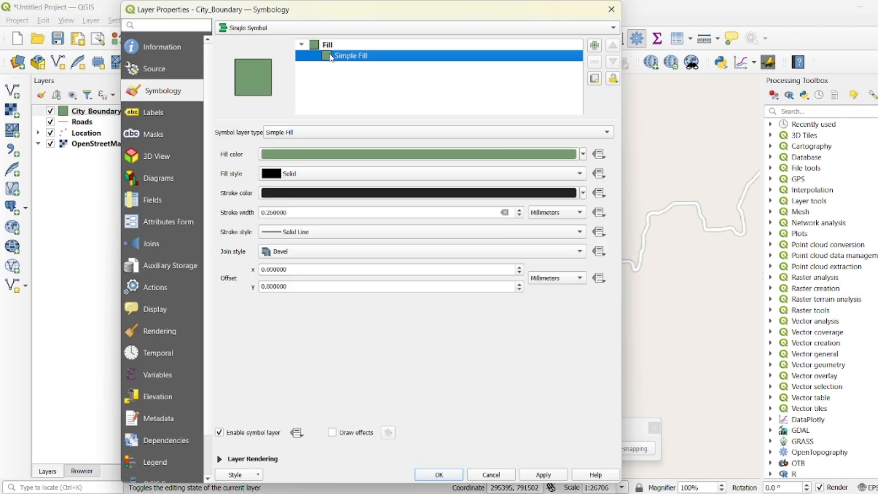
left_click(584, 155)
left_click(312, 172)
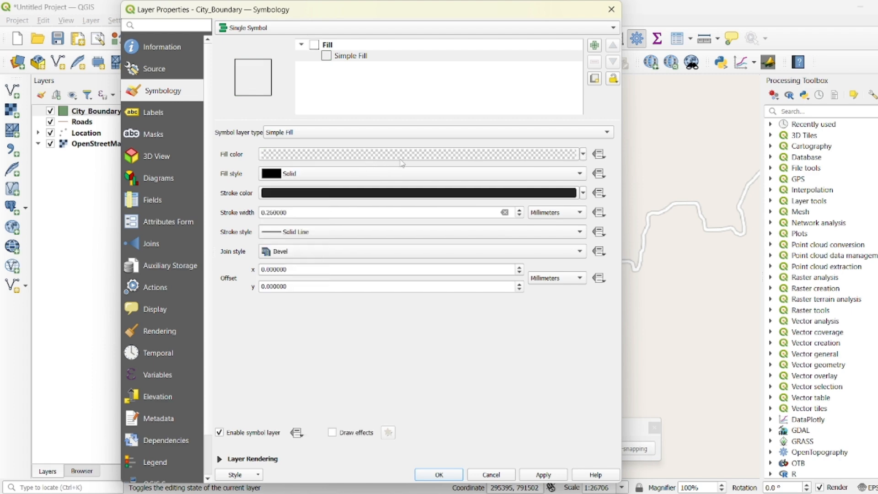
- Give the City_Boundary outline a red stroke colour and a 0.46 mm stroke width, and apply the style
left_click(584, 193)
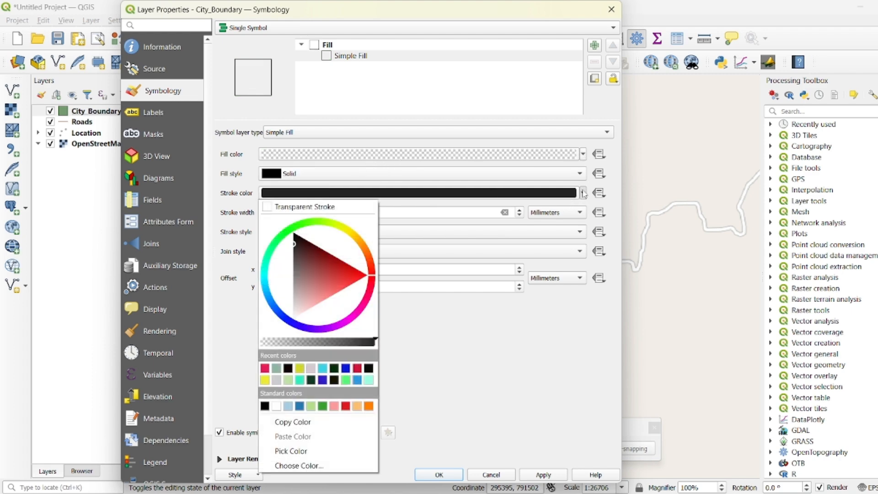
left_click_drag(344, 278, 357, 279)
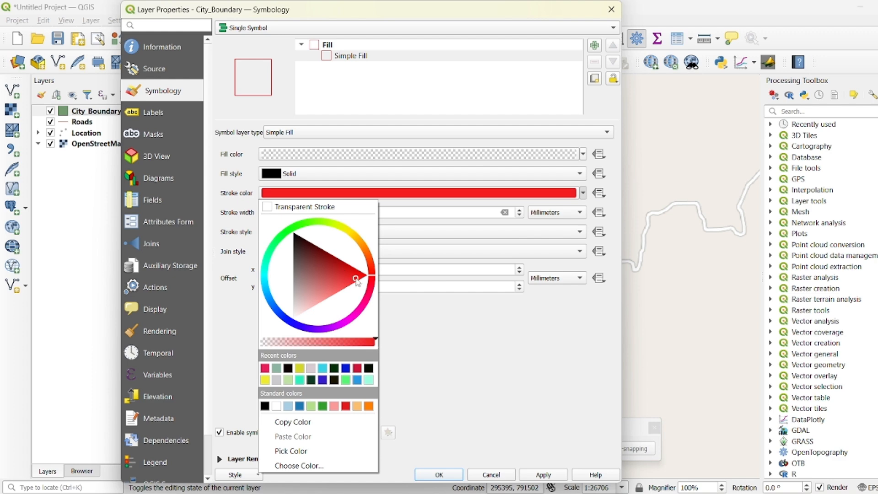
left_click(419, 324)
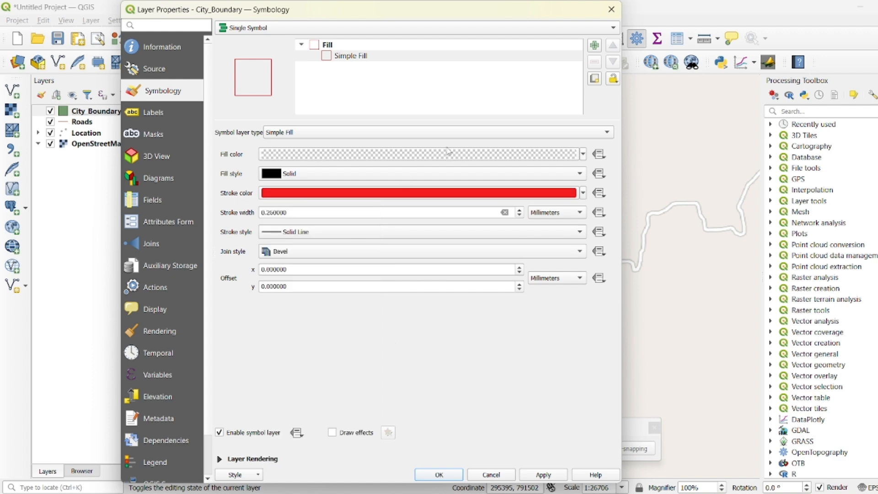
left_click(520, 210)
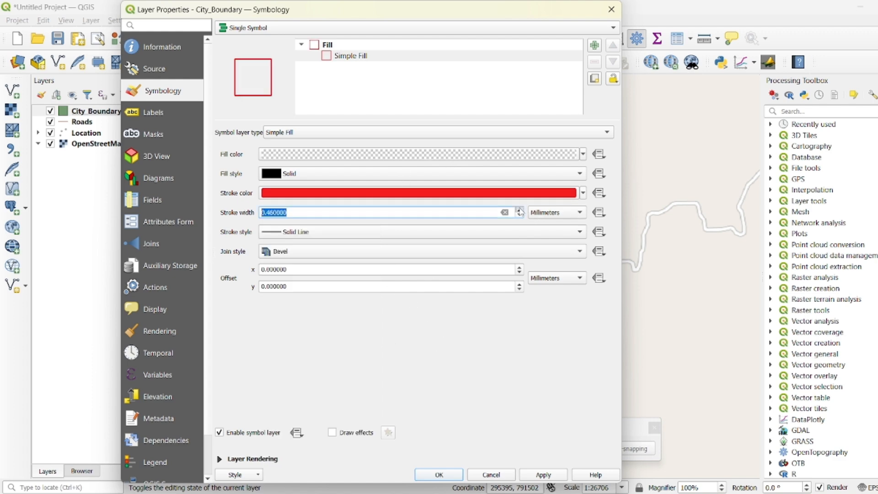
left_click(549, 475)
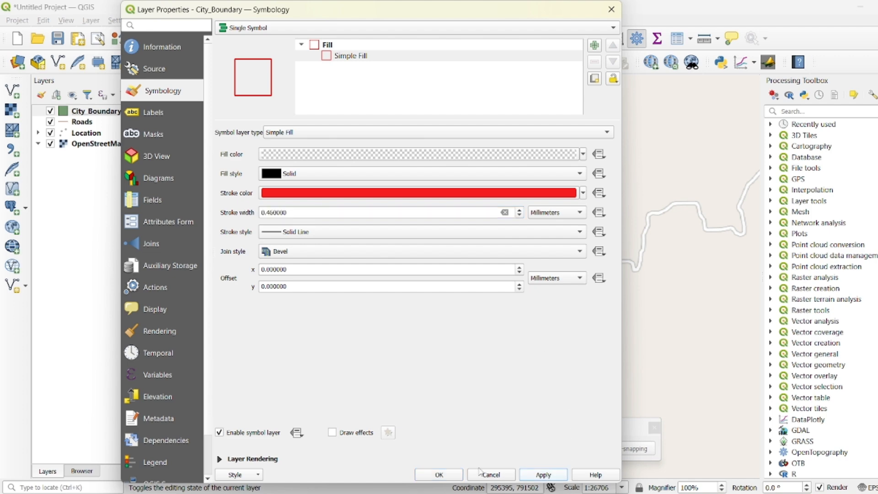
left_click(439, 474)
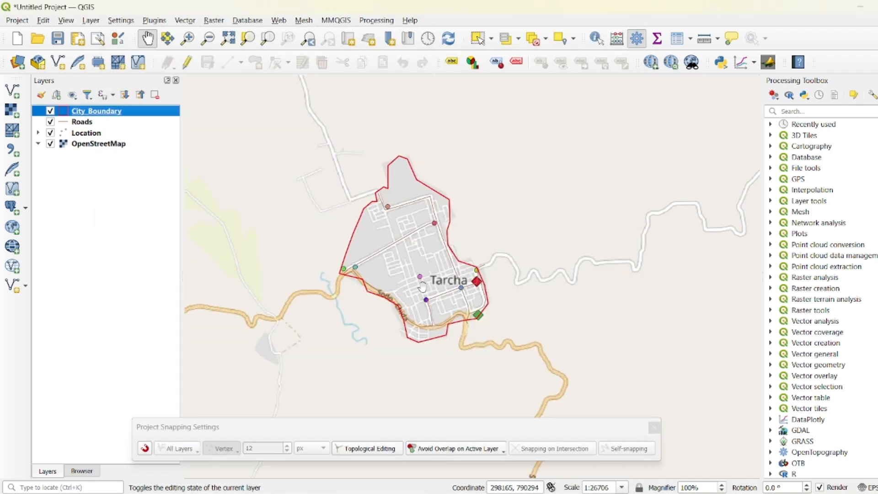
scroll(439, 269, "up", 1)
scroll(453, 283, "down", 1)
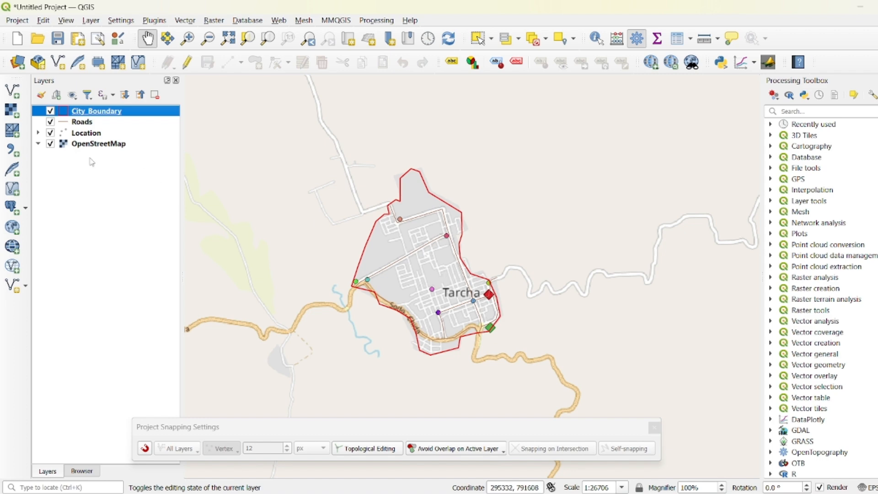
- Open the symbology of the Roads layer and set its Simple Line colour to red
left_click(73, 126)
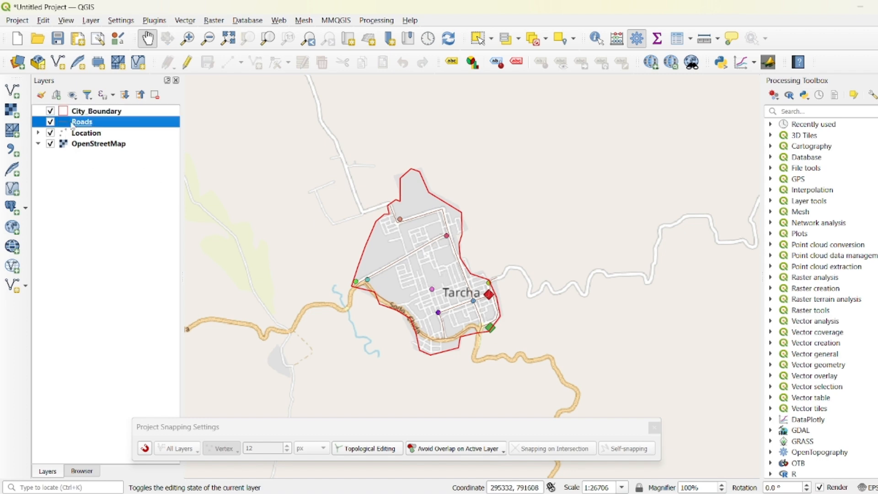
double_click(78, 122)
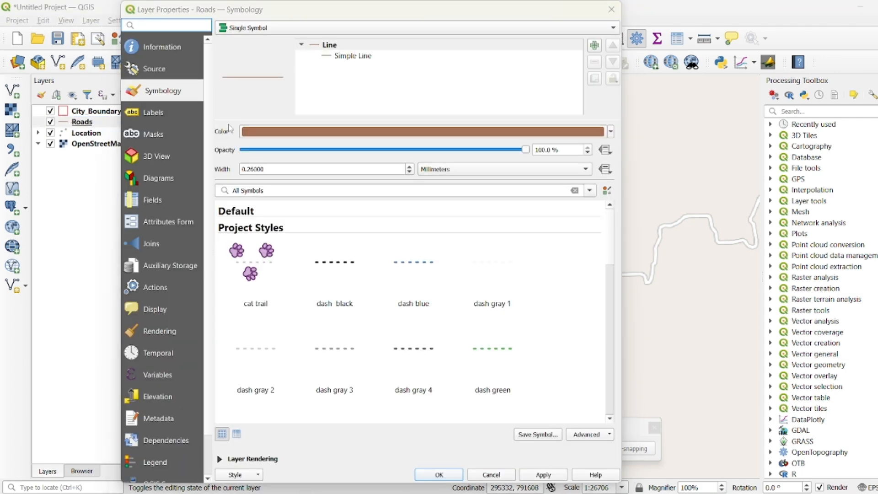
left_click(343, 57)
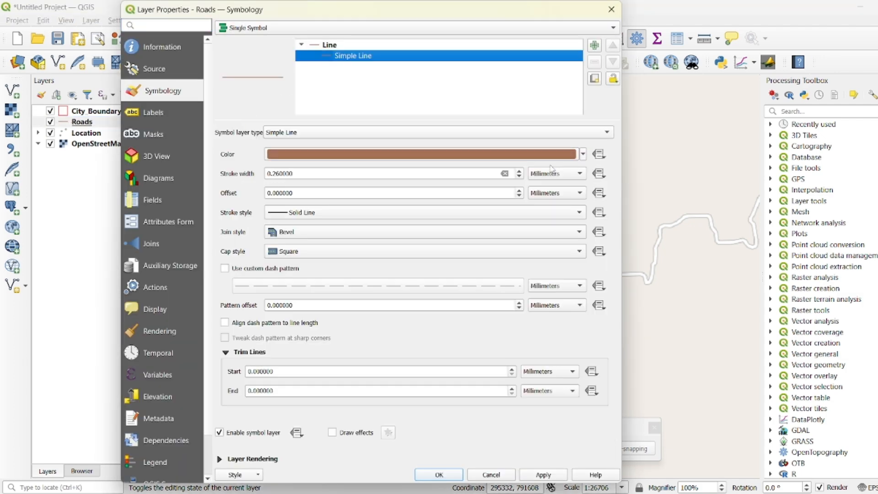
left_click(584, 154)
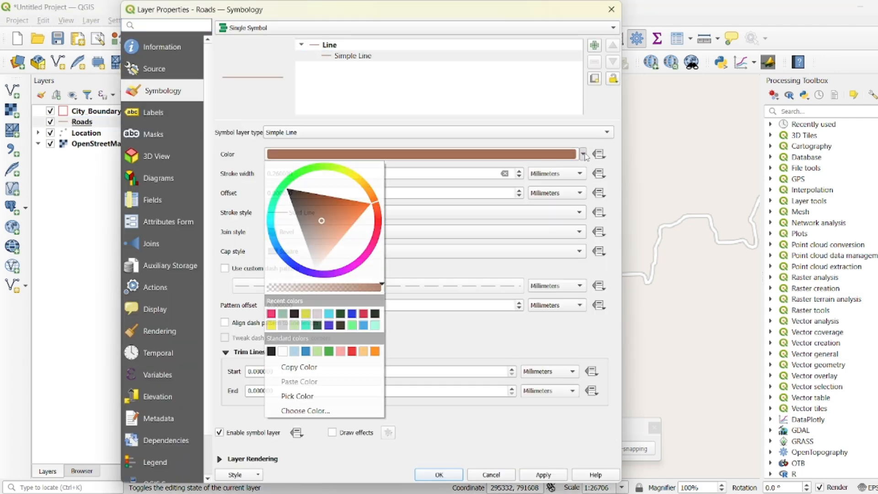
left_click_drag(374, 217, 380, 222)
left_click(363, 223)
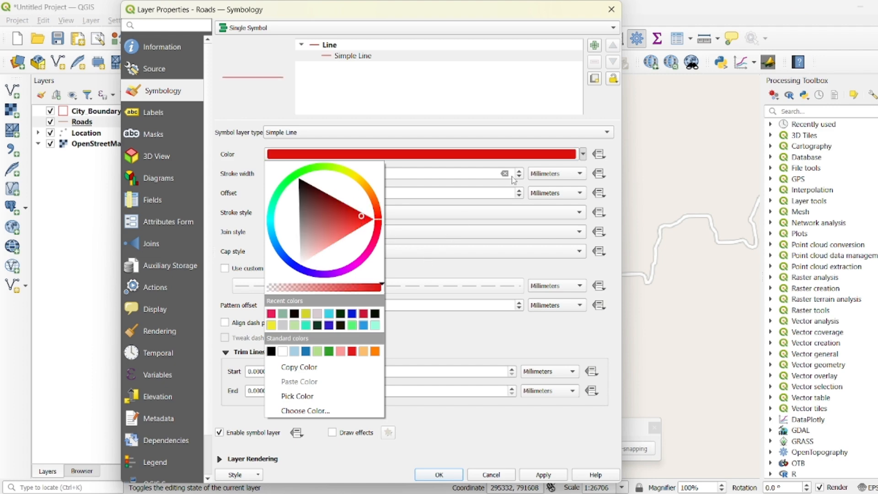
- Set the Roads line offset to 0.4 mm and apply the style to the map
left_click(520, 194)
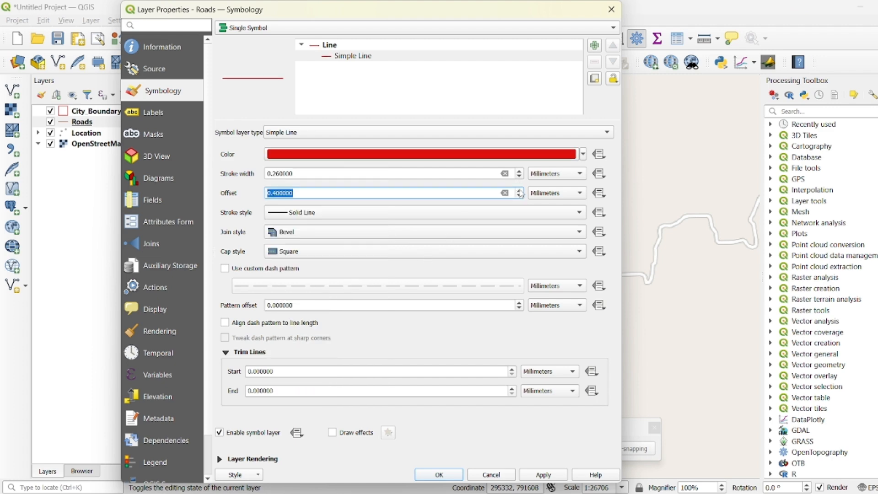
left_click(538, 476)
left_click(433, 475)
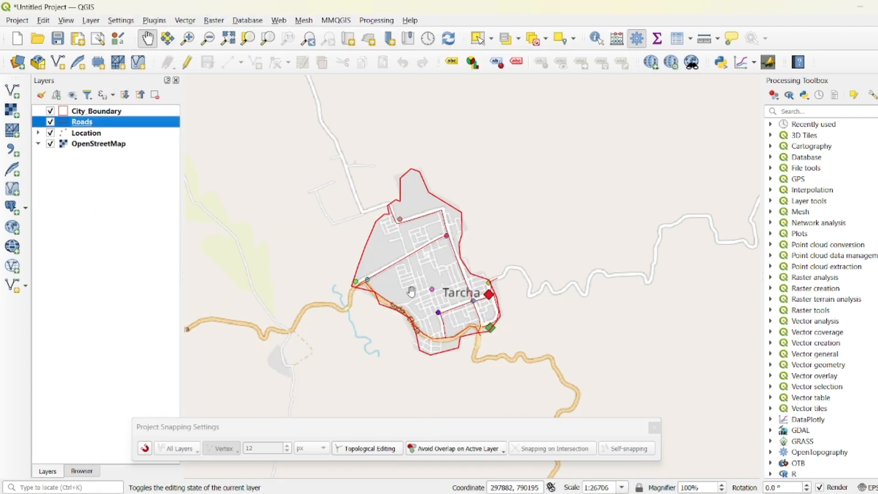
scroll(434, 276, "up", 1)
scroll(444, 289, "down", 1)
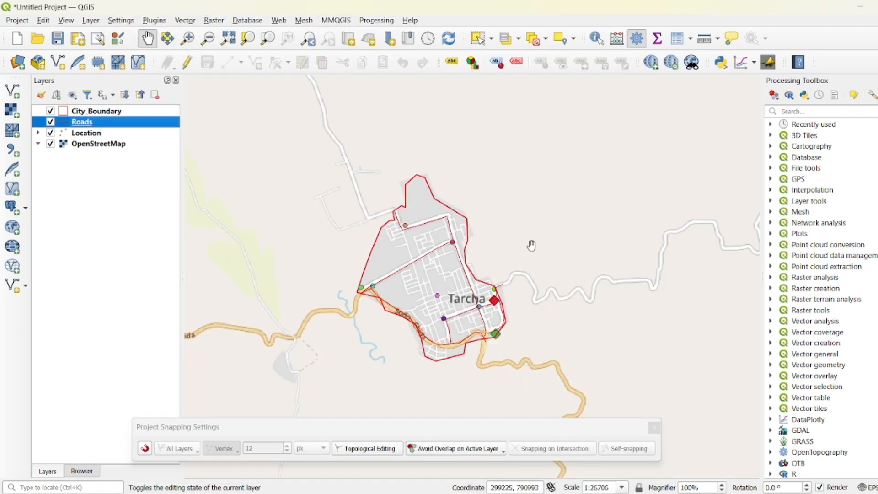
scroll(531, 246, "up", 1)
scroll(501, 276, "down", 1)
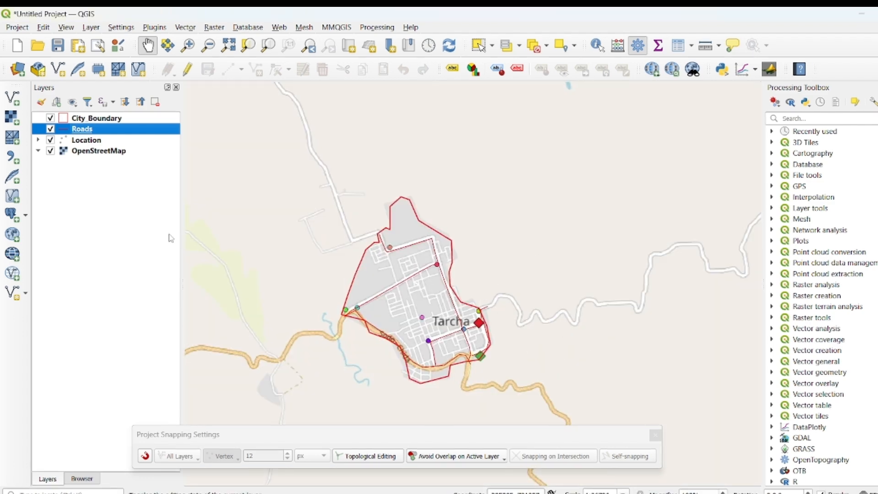
- Switch the OpenStreetMap basemap off, on and off again to examine the digitized layers without it
left_click(52, 153)
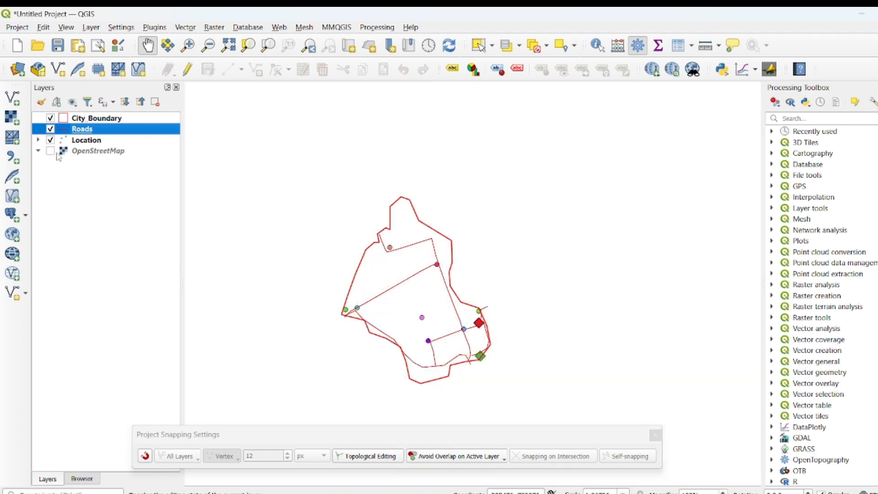
scroll(419, 308, "up", 2)
scroll(420, 307, "down", 2)
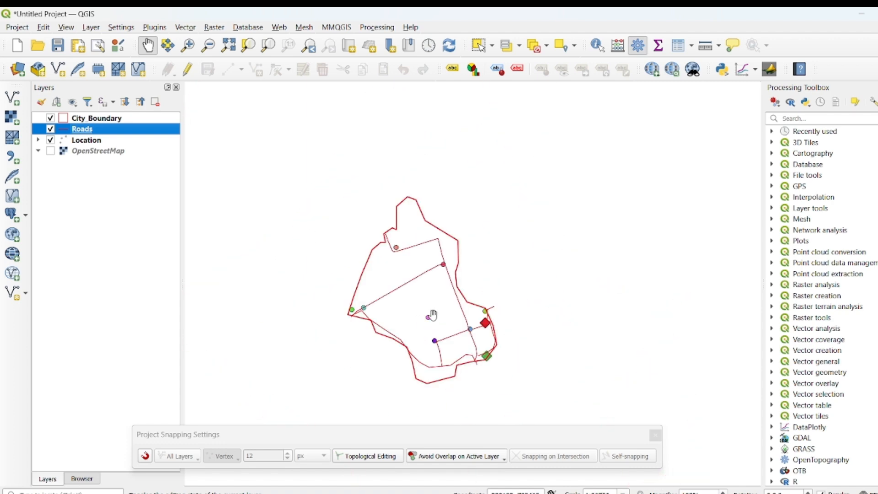
left_click(51, 152)
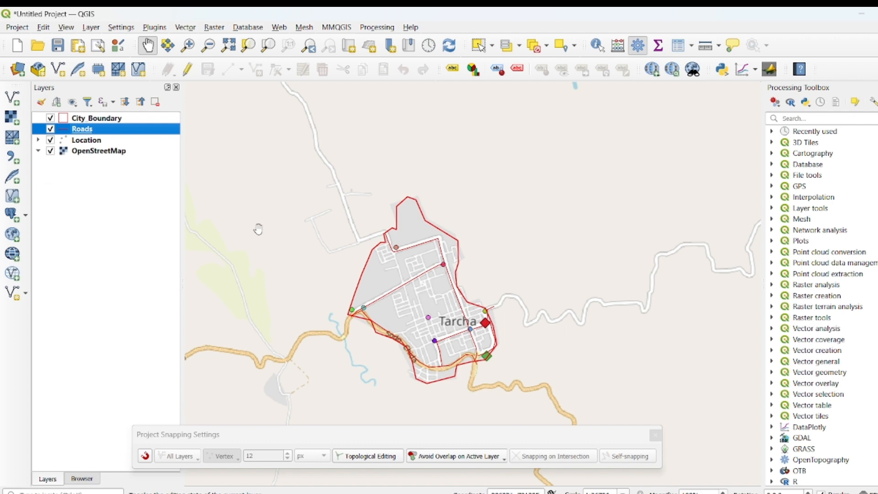
left_click(51, 151)
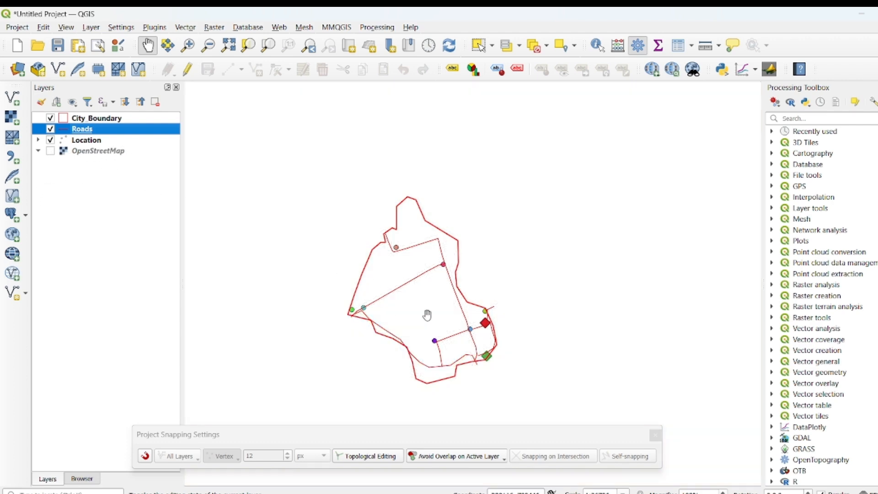
scroll(426, 314, "down", 1)
scroll(435, 327, "up", 2)
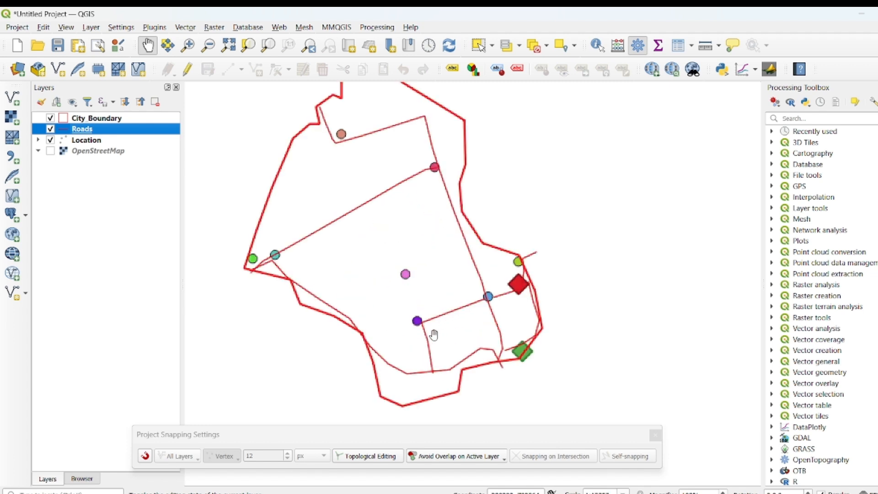
scroll(433, 332, "down", 1)
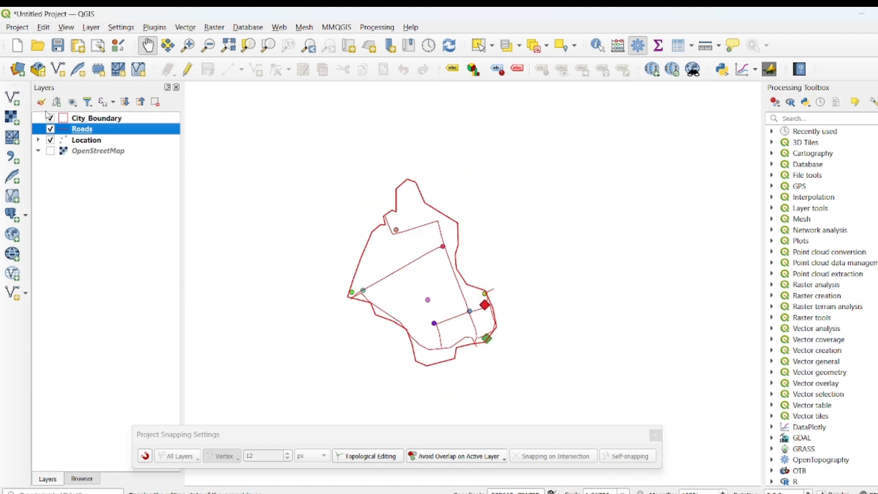
- Hide City_Boundary and toggle the visibility of Roads to view the line features separately
left_click(50, 119)
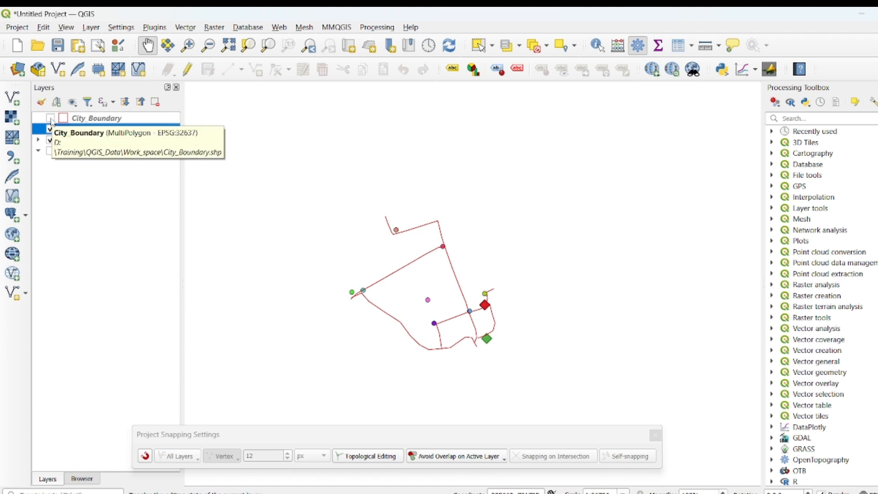
left_click(51, 119)
left_click(51, 118)
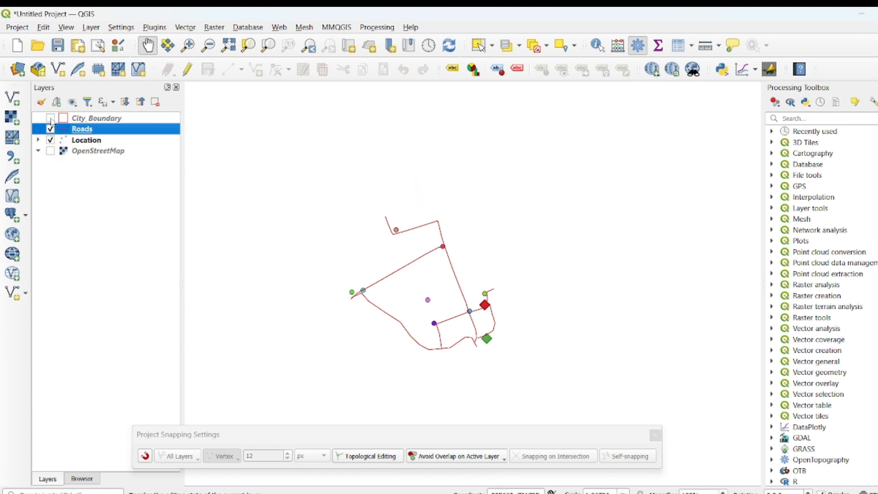
left_click(51, 129)
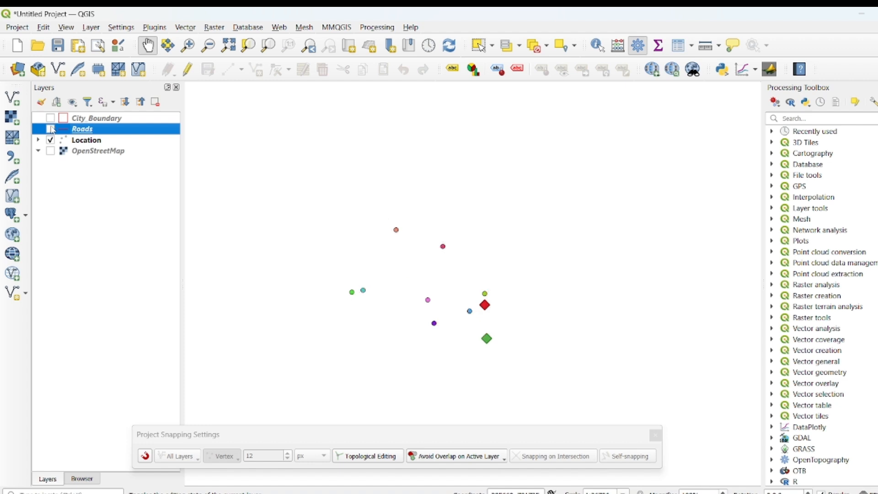
left_click(50, 129)
left_click(51, 129)
left_click(51, 129)
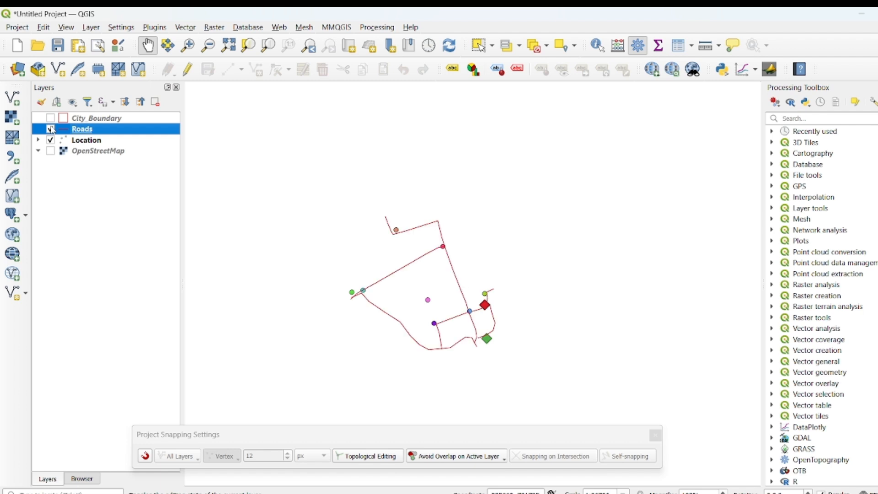
- Toggle the Location points off and on to view them, and show City_Boundary and OpenStreetMap again
left_click(51, 141)
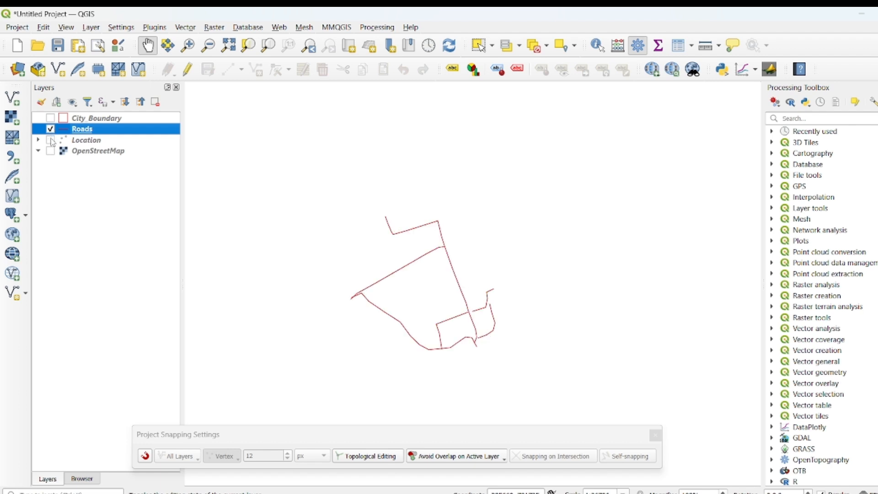
left_click(51, 141)
left_click(52, 140)
left_click(51, 141)
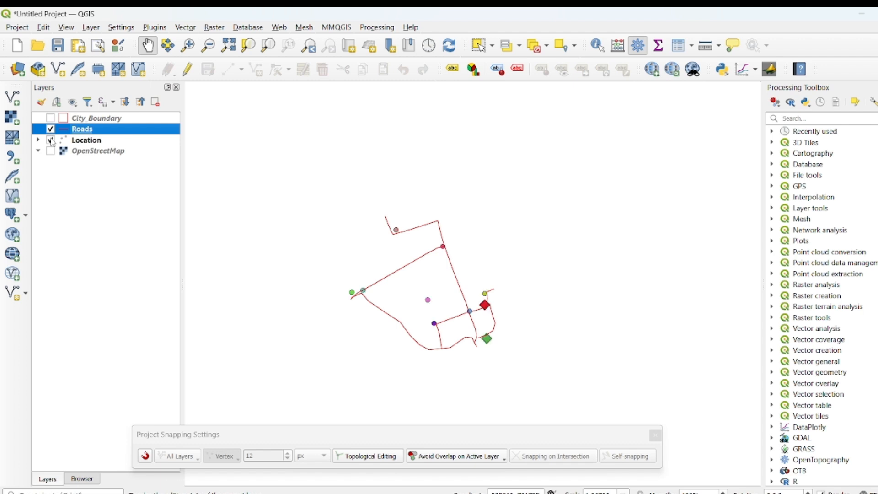
left_click(51, 141)
left_click(51, 140)
left_click(50, 118)
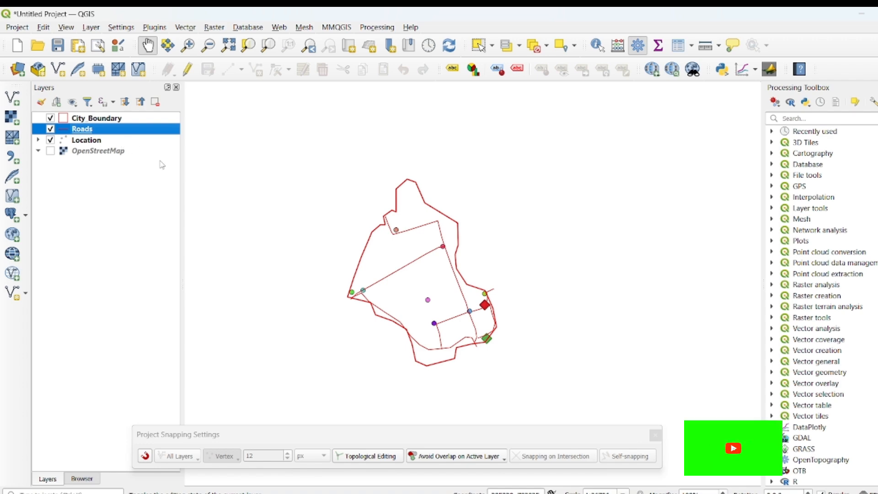
left_click(50, 151)
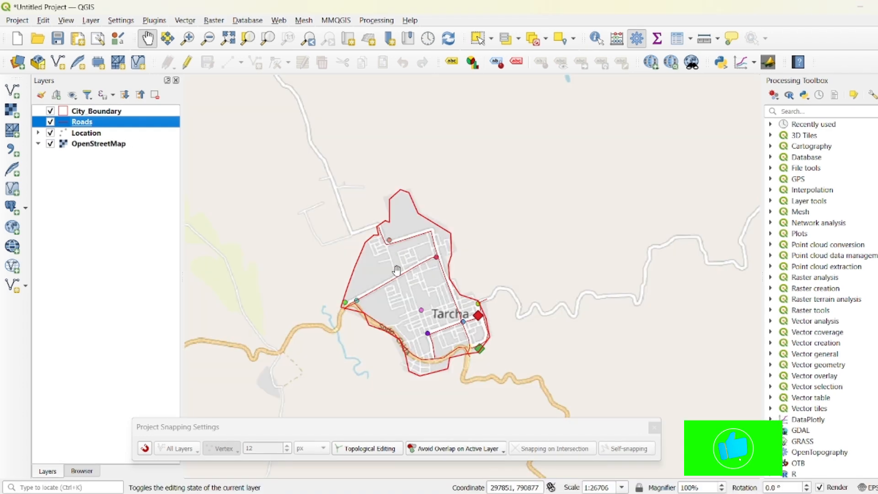